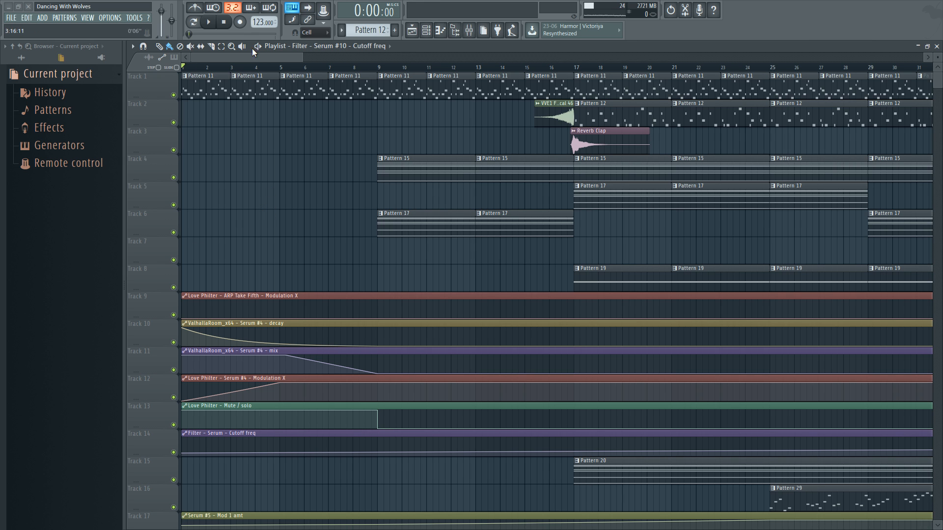
Step: Examine the arrangement's intro patterns and automation clips and the overall song structure across all tracks
{"action": "scroll", "coordinate": [266, 58], "scroll_direction": "right", "scroll_amount": 5}
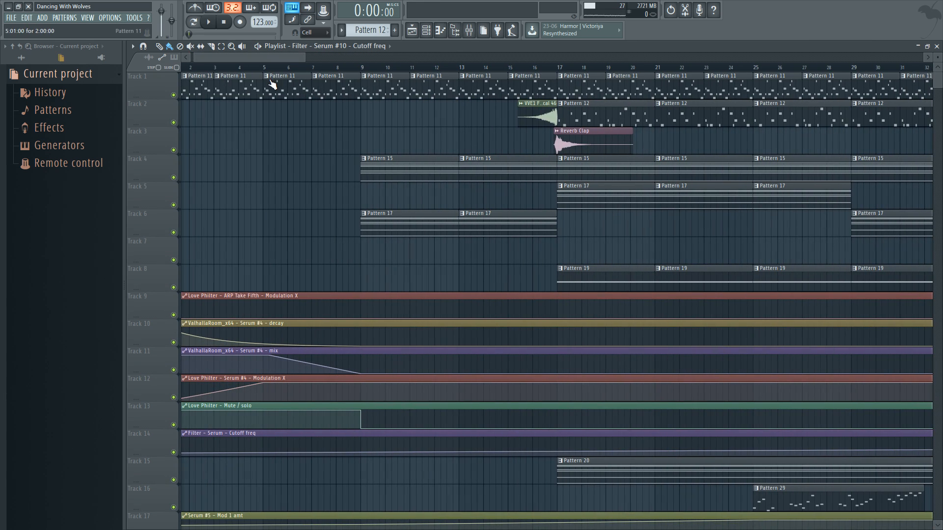
{"action": "scroll", "coordinate": [280, 200], "scroll_direction": "down", "scroll_amount": 5}
{"action": "scroll", "coordinate": [219, 143], "scroll_direction": "up", "scroll_amount": 3}
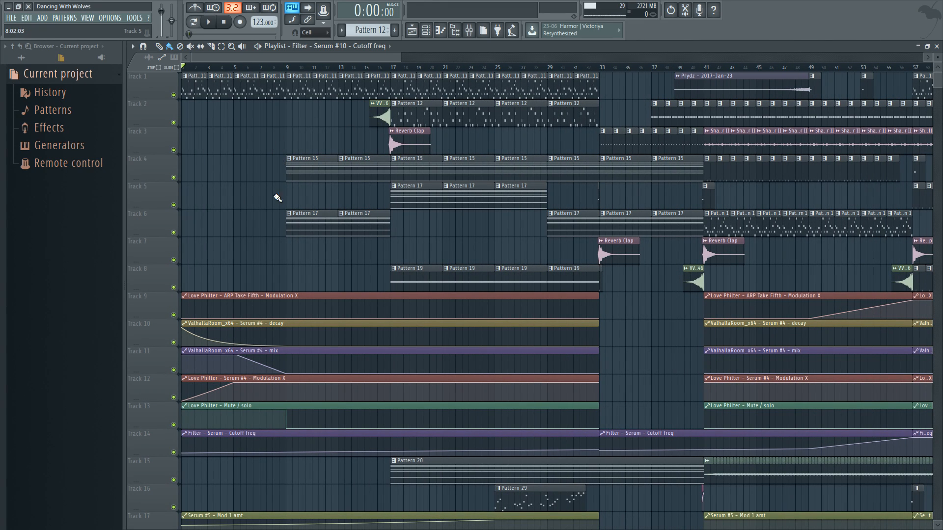
{"action": "scroll", "coordinate": [278, 206], "scroll_direction": "right", "scroll_amount": 5}
{"action": "scroll", "coordinate": [299, 92], "scroll_direction": "up", "scroll_amount": 3}
{"action": "scroll", "coordinate": [299, 91], "scroll_direction": "up", "scroll_amount": 4}
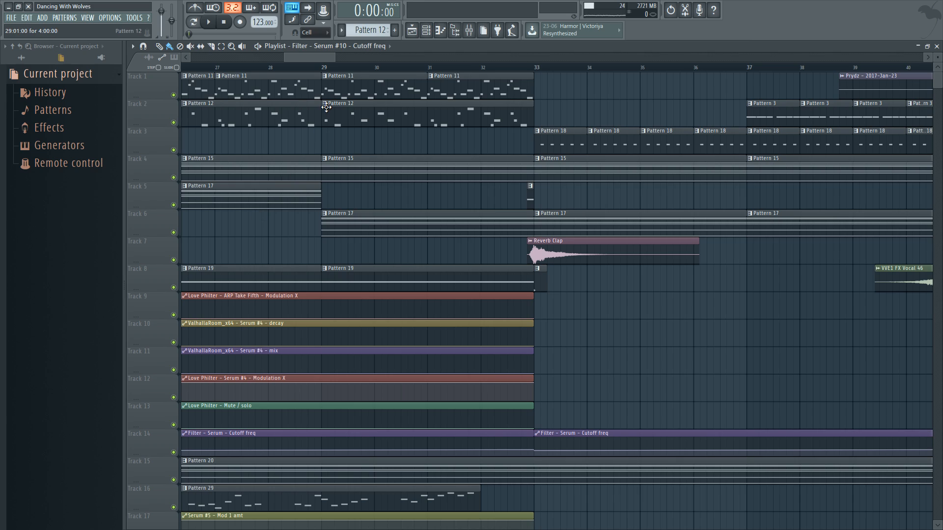
{"action": "scroll", "coordinate": [327, 107], "scroll_direction": "left", "scroll_amount": 5}
{"action": "scroll", "coordinate": [326, 107], "scroll_direction": "down", "scroll_amount": 6}
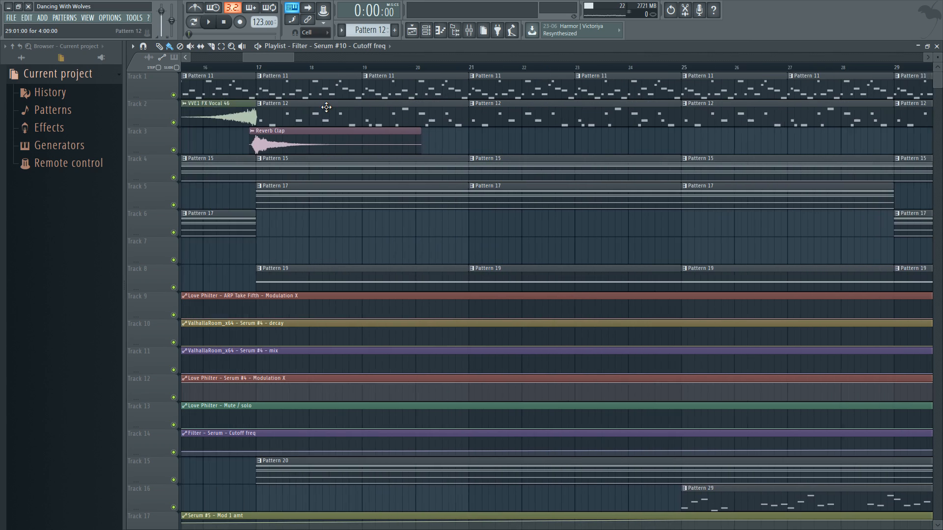
{"action": "scroll", "coordinate": [355, 201], "scroll_direction": "down", "scroll_amount": 4}
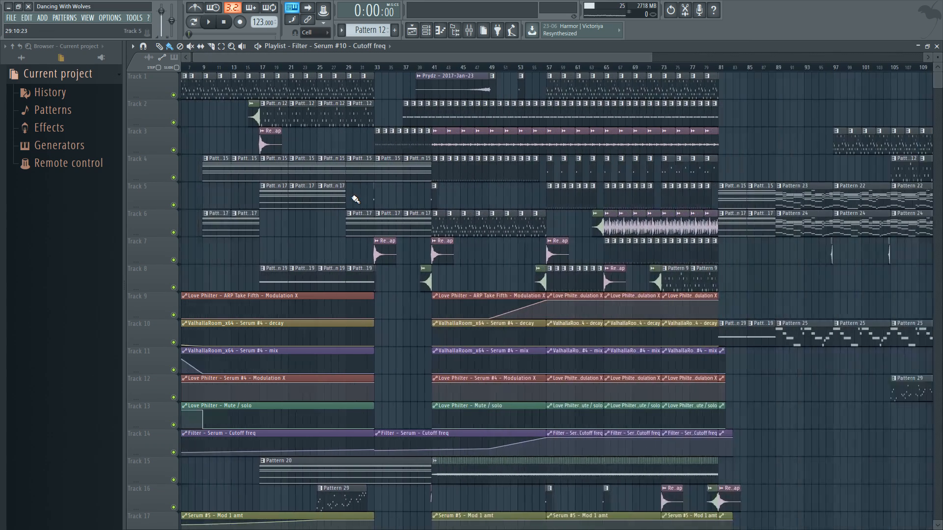
{"action": "scroll", "coordinate": [334, 242], "scroll_direction": "down", "scroll_amount": 3}
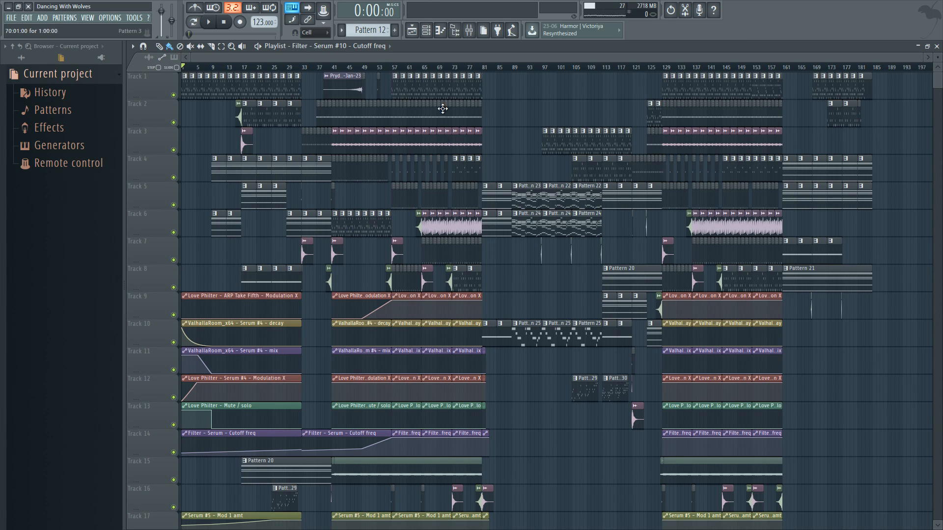
{"action": "scroll", "coordinate": [311, 132], "scroll_direction": "up", "scroll_amount": 4}
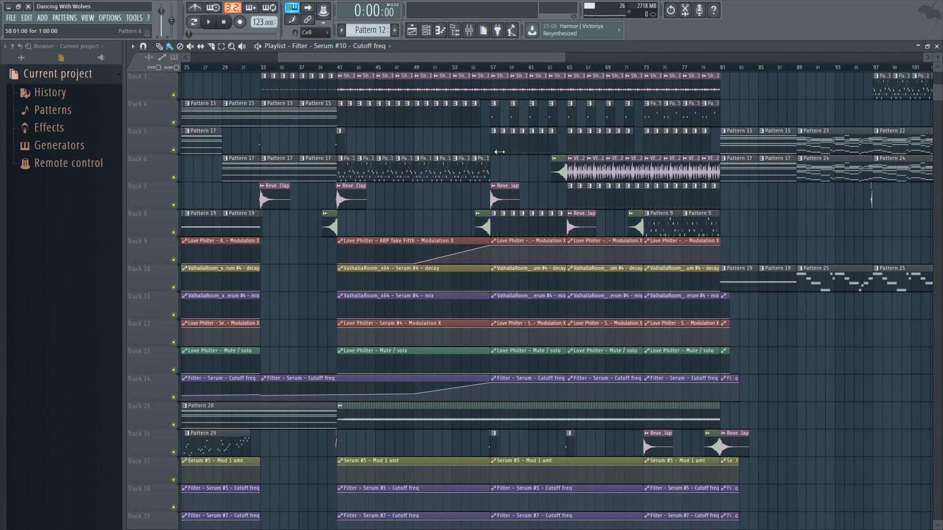
{"action": "scroll", "coordinate": [301, 77], "scroll_direction": "up", "scroll_amount": 2}
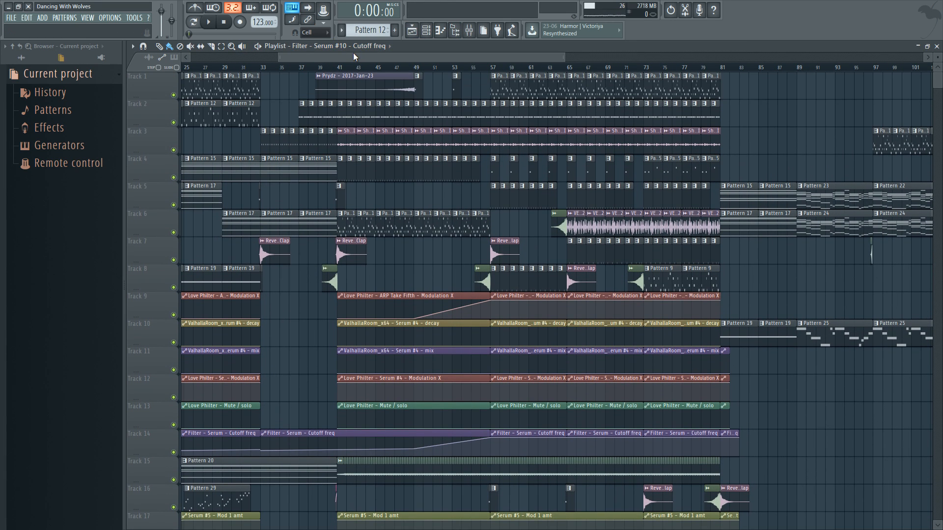
Step: Compare the opening section with the breakdown and the closing section from about bar 99 onward
{"action": "left_click_drag", "start_coordinate": [354, 56], "coordinate": [130, 74]}
{"action": "scroll", "coordinate": [239, 156], "scroll_direction": "right", "scroll_amount": 4}
{"action": "scroll", "coordinate": [239, 156], "scroll_direction": "left", "scroll_amount": 4}
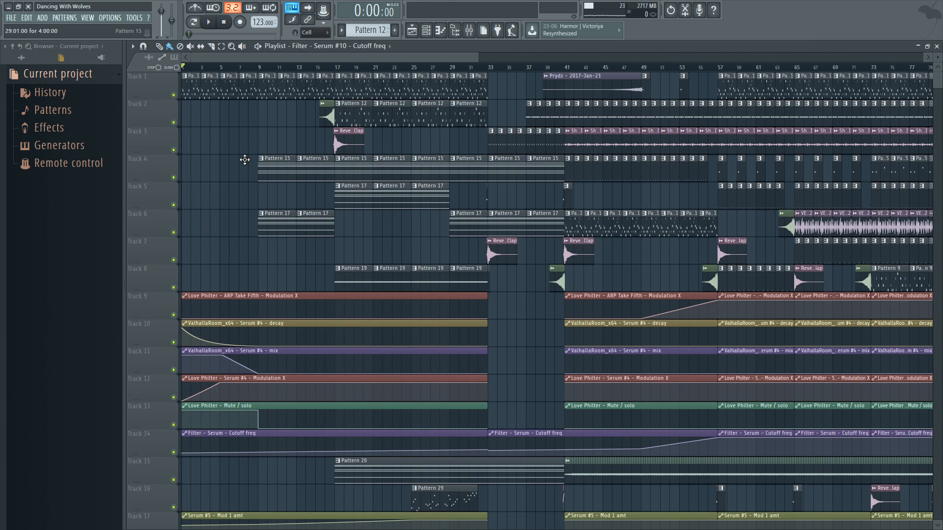
{"action": "scroll", "coordinate": [244, 160], "scroll_direction": "right", "scroll_amount": 5}
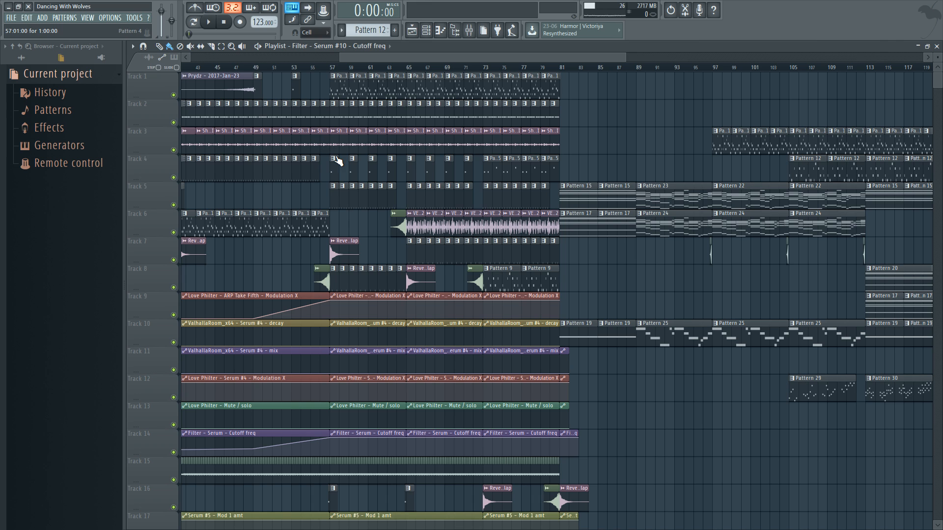
{"action": "scroll", "coordinate": [312, 177], "scroll_direction": "left", "scroll_amount": 5}
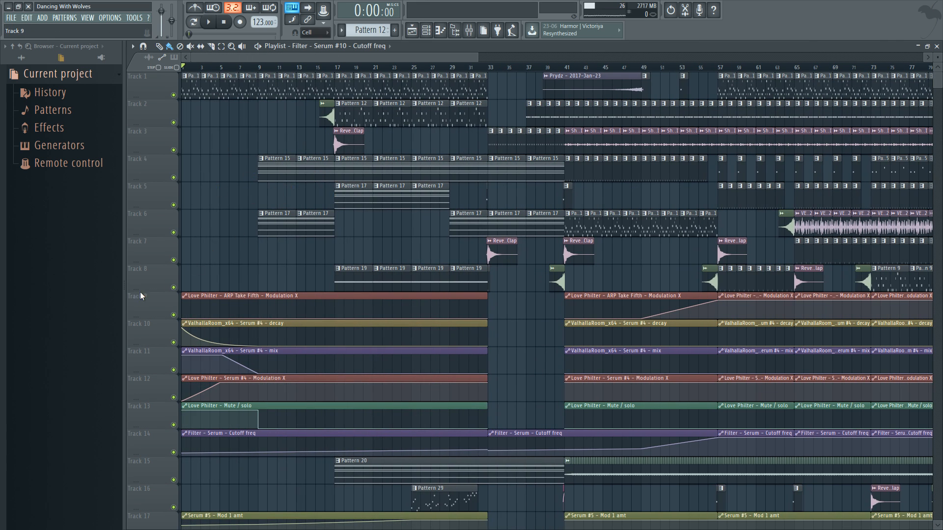
{"action": "scroll", "coordinate": [232, 206], "scroll_direction": "right", "scroll_amount": 10}
{"action": "scroll", "coordinate": [231, 207], "scroll_direction": "right", "scroll_amount": 1}
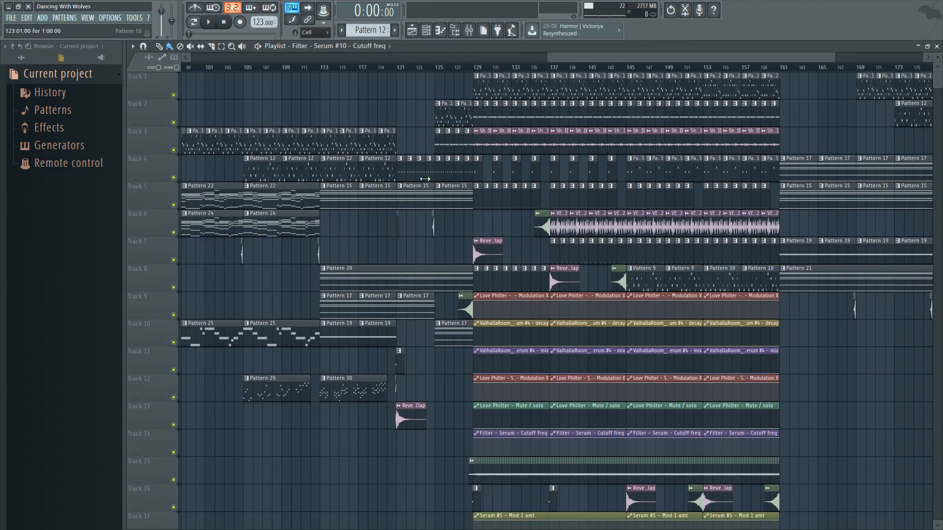
{"action": "scroll", "coordinate": [598, 204], "scroll_direction": "up", "scroll_amount": 4}
{"action": "scroll", "coordinate": [406, 204], "scroll_direction": "down", "scroll_amount": 7}
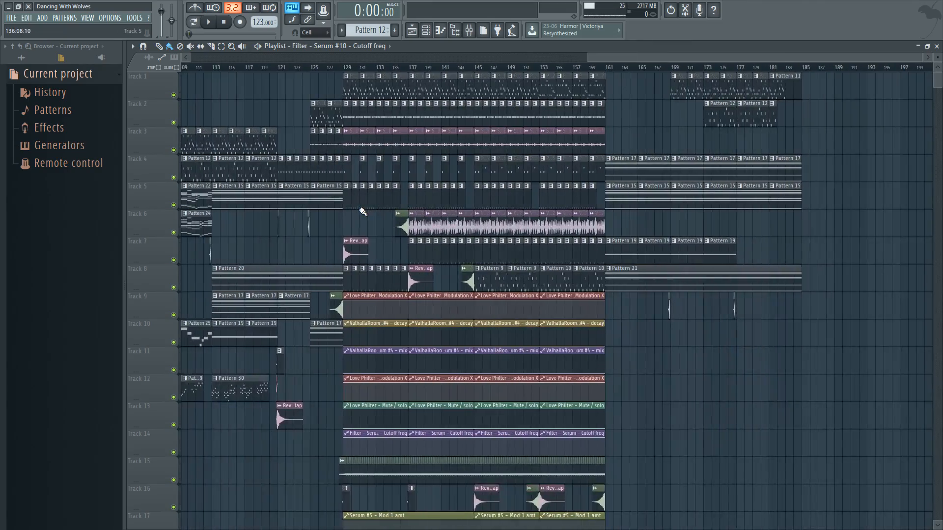
Step: Examine the layered drum, shaker, hi-hat and effect clips in the section between bars 57 and 81
{"action": "scroll", "coordinate": [360, 210], "scroll_direction": "up", "scroll_amount": 4}
{"action": "scroll", "coordinate": [463, 198], "scroll_direction": "up", "scroll_amount": 1}
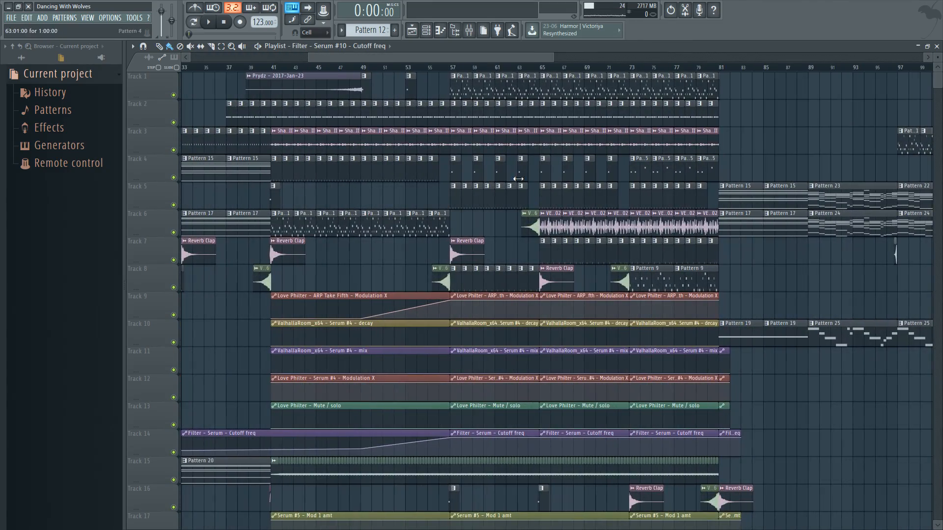
{"action": "scroll", "coordinate": [498, 184], "scroll_direction": "up", "scroll_amount": 3}
{"action": "scroll", "coordinate": [498, 184], "scroll_direction": "up", "scroll_amount": 1}
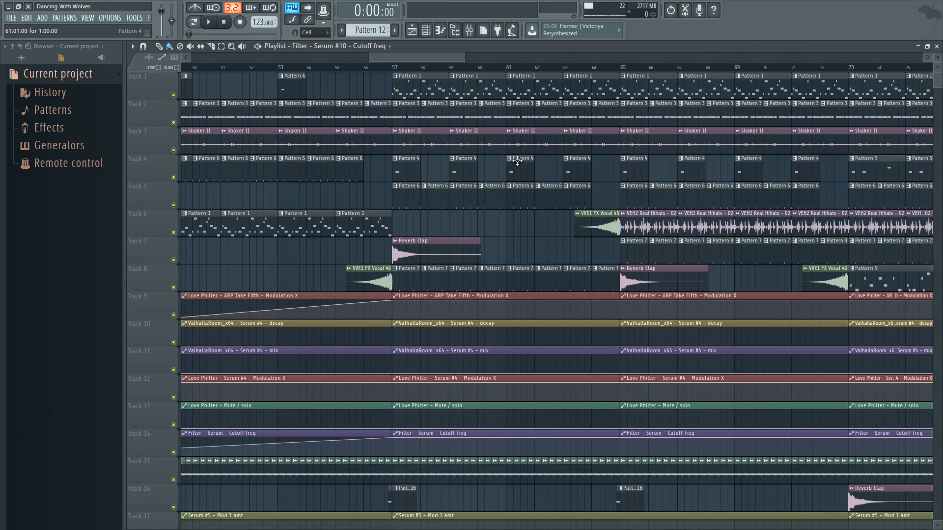
{"action": "left_click_drag", "start_coordinate": [437, 59], "coordinate": [456, 66]}
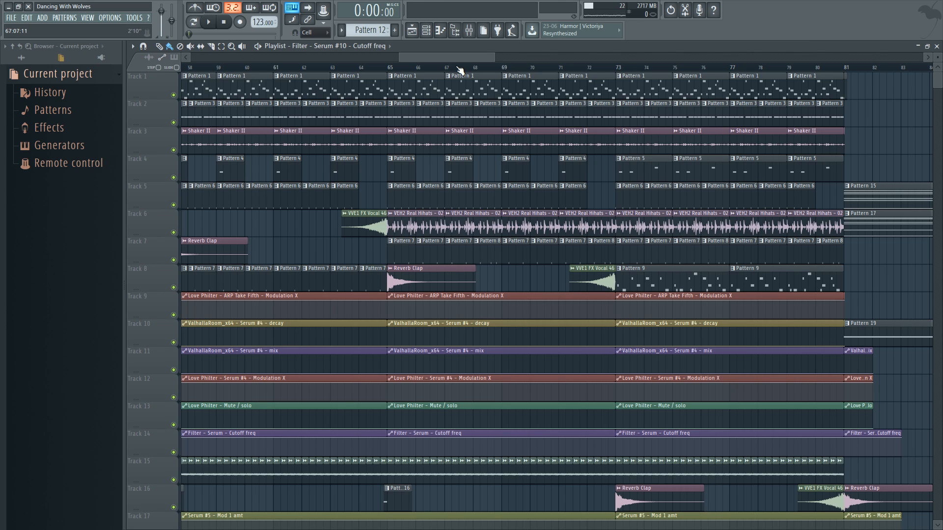
{"action": "left_click_drag", "start_coordinate": [466, 59], "coordinate": [427, 69]}
{"action": "scroll", "coordinate": [542, 141], "scroll_direction": "down", "scroll_amount": 8}
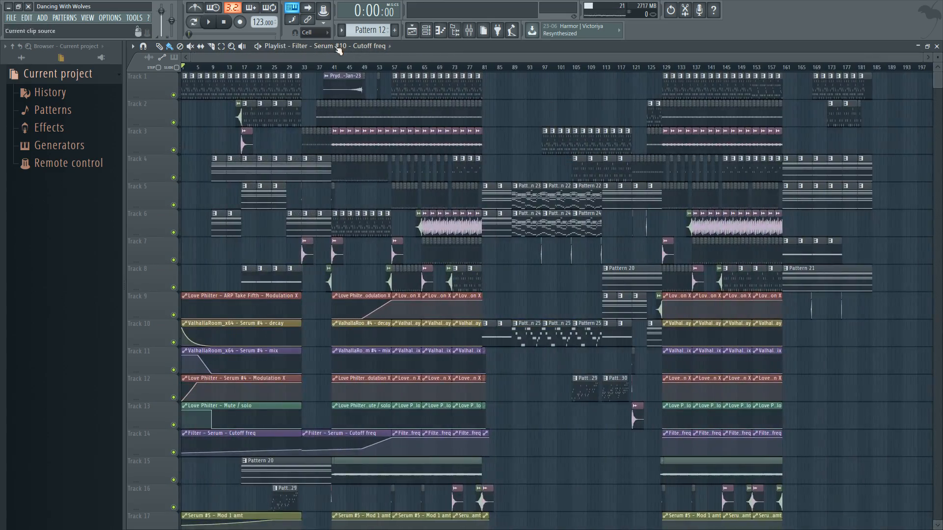
{"action": "scroll", "coordinate": [288, 146], "scroll_direction": "up", "scroll_amount": 1}
{"action": "scroll", "coordinate": [287, 146], "scroll_direction": "down", "scroll_amount": 1}
{"action": "scroll", "coordinate": [446, 150], "scroll_direction": "up", "scroll_amount": 6}
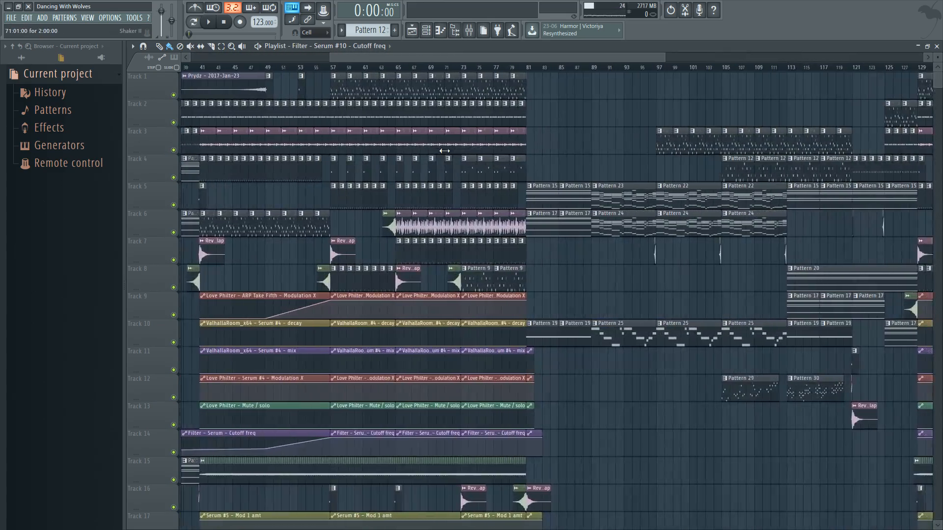
Step: Select Pattern 6 from Track 4 near bar 41, switch playback to pattern mode and audition it briefly
{"action": "left_click_drag", "start_coordinate": [439, 53], "coordinate": [397, 49]}
{"action": "scroll", "coordinate": [355, 56], "scroll_direction": "up", "scroll_amount": 5}
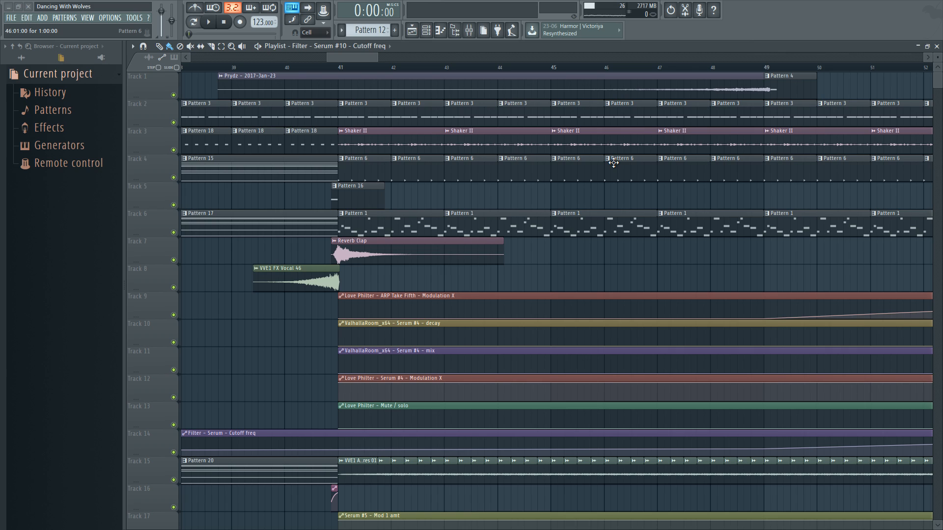
{"action": "left_click", "coordinate": [375, 171]}
{"action": "left_click", "coordinate": [193, 21]}
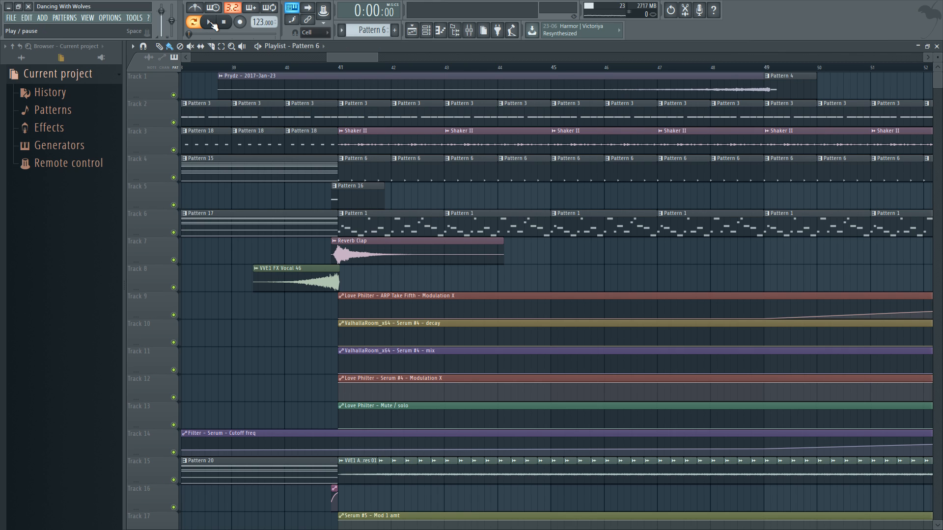
{"action": "left_click", "coordinate": [212, 22]}
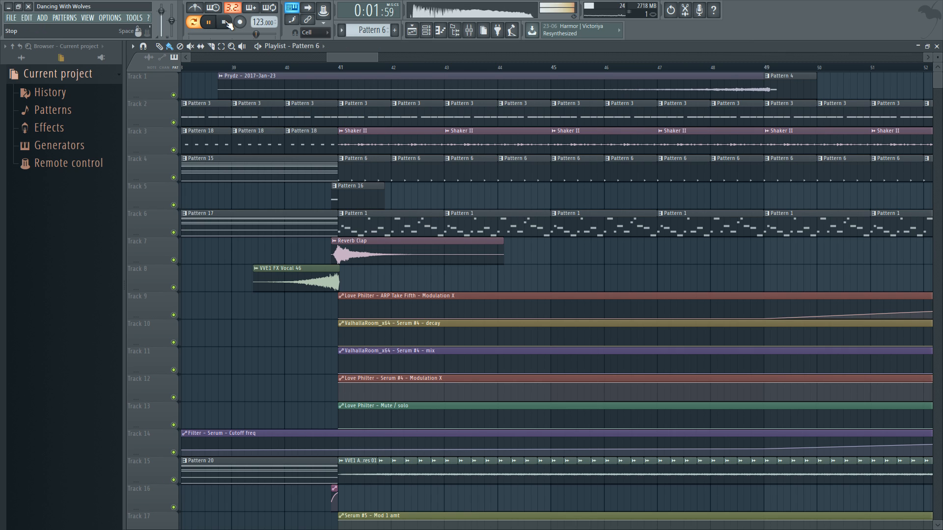
{"action": "left_click", "coordinate": [225, 22]}
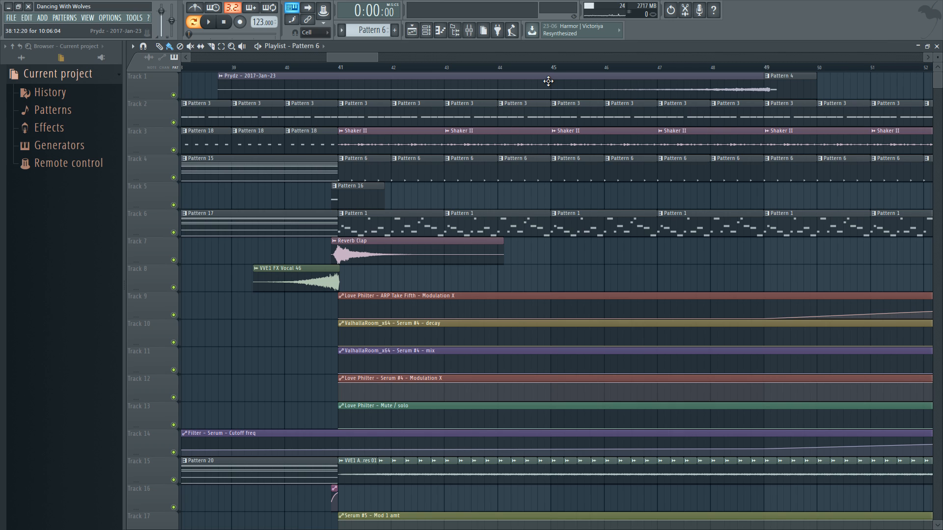
Step: Select Pattern 7 from Track 8 at bar 57 and audition it briefly
{"action": "scroll", "coordinate": [549, 81], "scroll_direction": "down", "scroll_amount": 1}
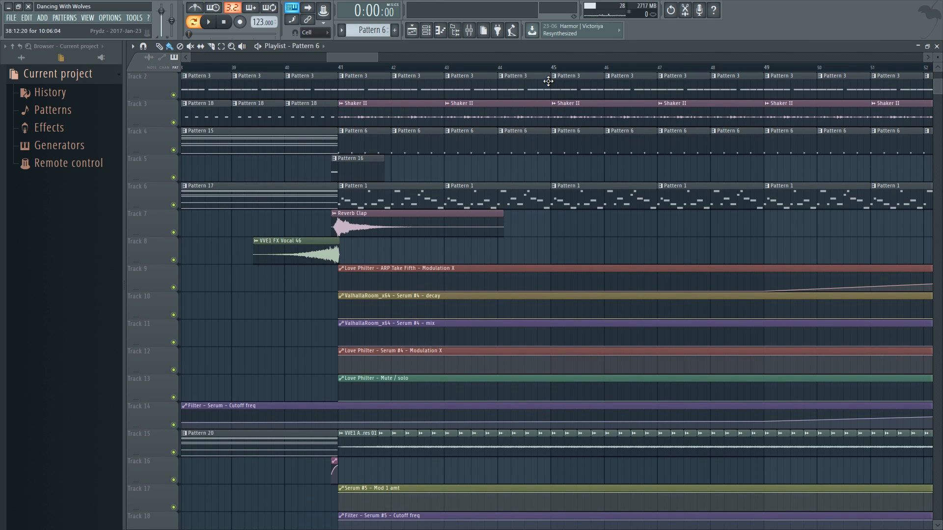
{"action": "scroll", "coordinate": [543, 91], "scroll_direction": "up", "scroll_amount": 1}
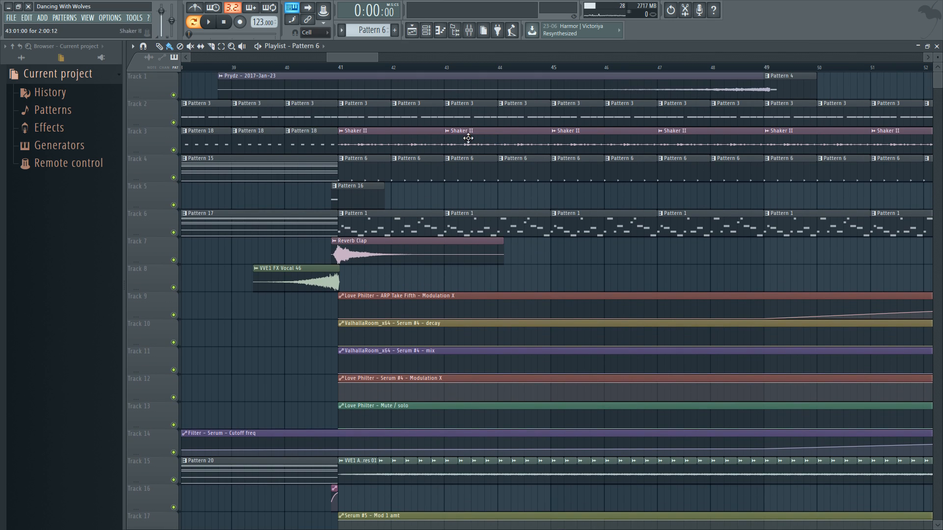
{"action": "left_click_drag", "start_coordinate": [358, 54], "coordinate": [361, 56]}
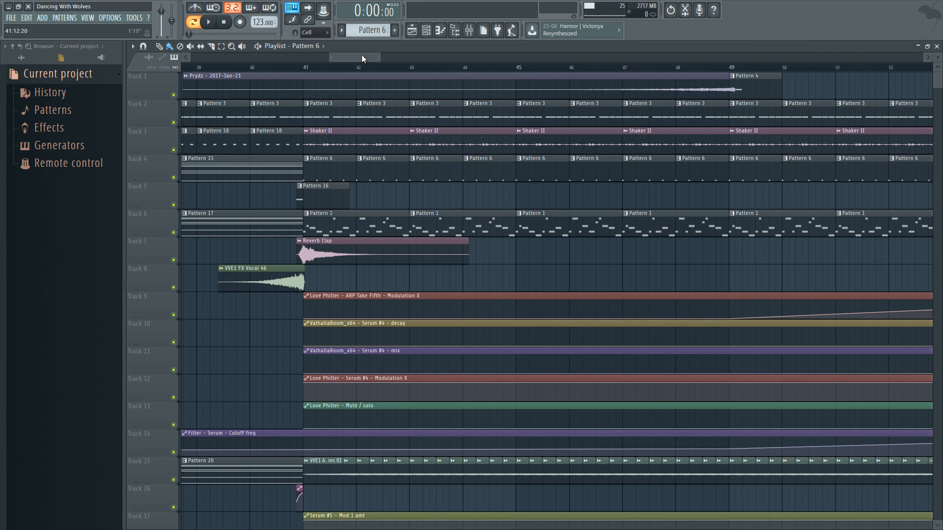
{"action": "scroll", "coordinate": [312, 158], "scroll_direction": "left", "scroll_amount": 3}
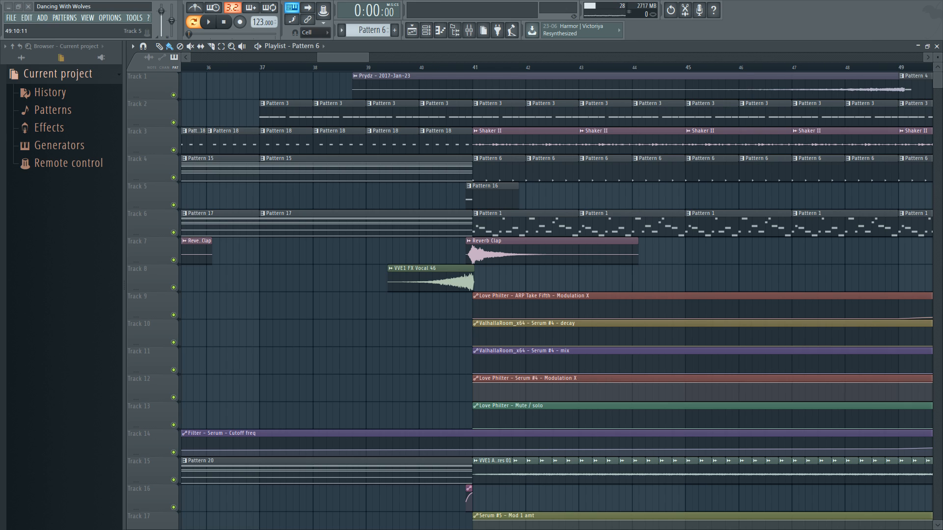
{"action": "left_click_drag", "start_coordinate": [351, 60], "coordinate": [421, 60]}
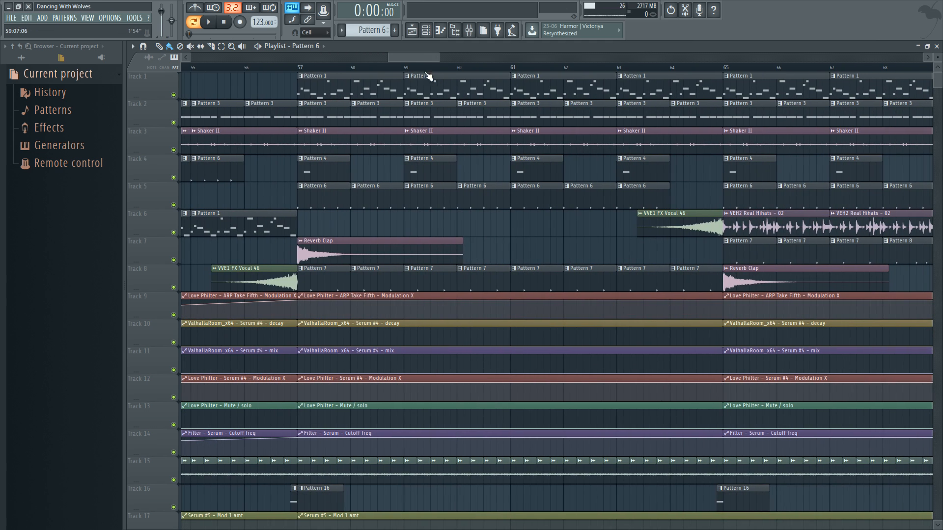
{"action": "left_click_drag", "start_coordinate": [409, 61], "coordinate": [410, 63]}
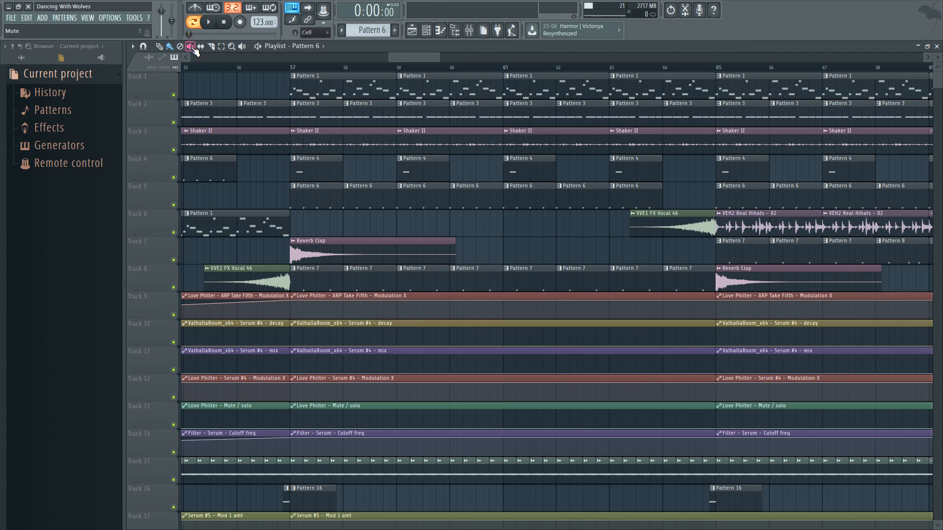
{"action": "left_click", "coordinate": [326, 274]}
{"action": "key", "text": "space"}
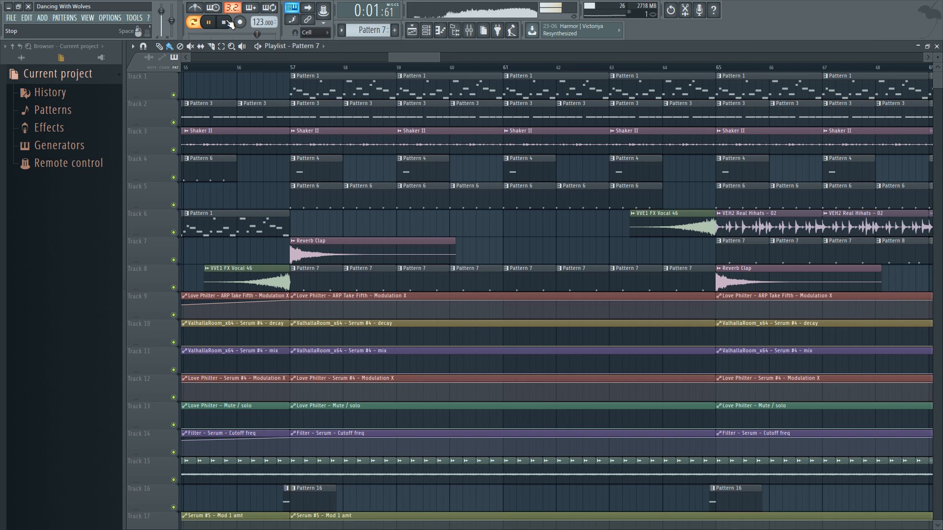
{"action": "left_click", "coordinate": [228, 23]}
Step: Look through the sample folders and the plugin database in the browser
{"action": "left_click_drag", "start_coordinate": [423, 57], "coordinate": [421, 61]}
{"action": "left_click", "coordinate": [34, 60]}
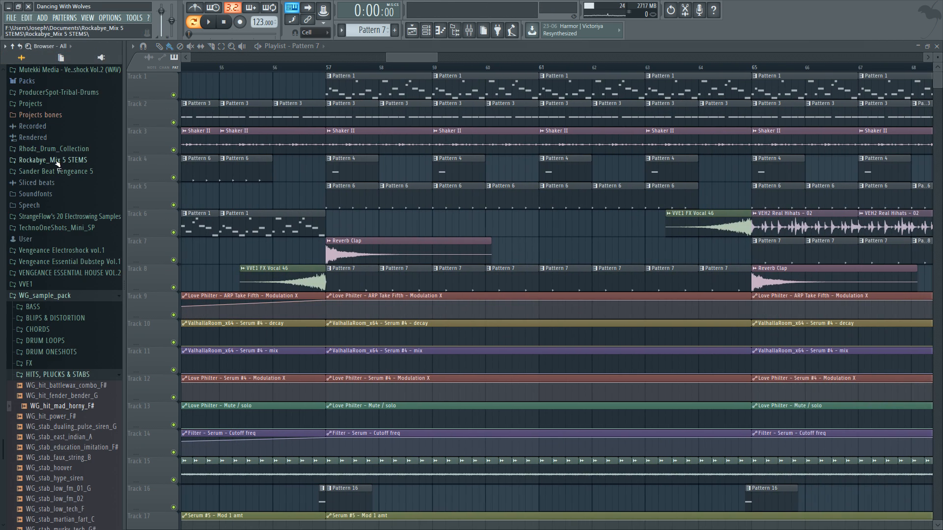
{"action": "left_click", "coordinate": [95, 59]}
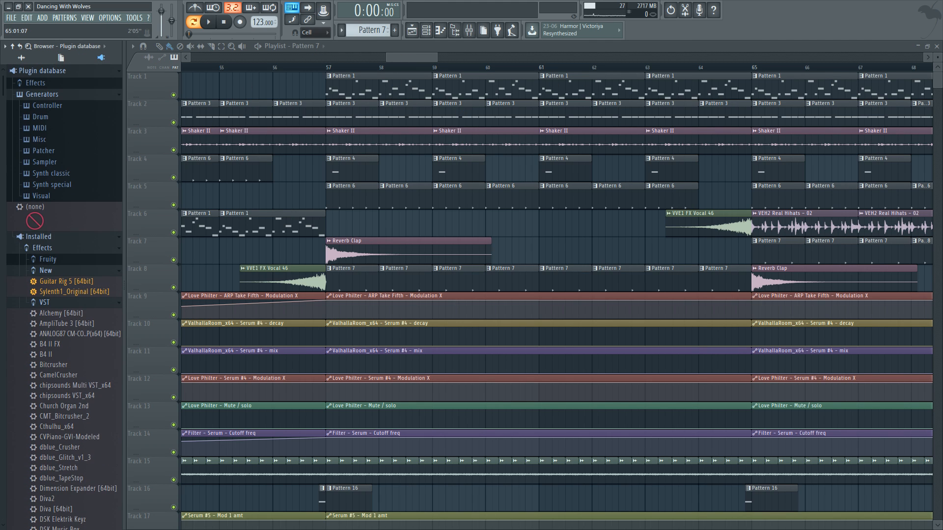
Step: Slightly boost band 2 in the ARP Take Fifth's Fruity parametric EQ 2, and return to the playlist
{"action": "left_click", "coordinate": [937, 46]}
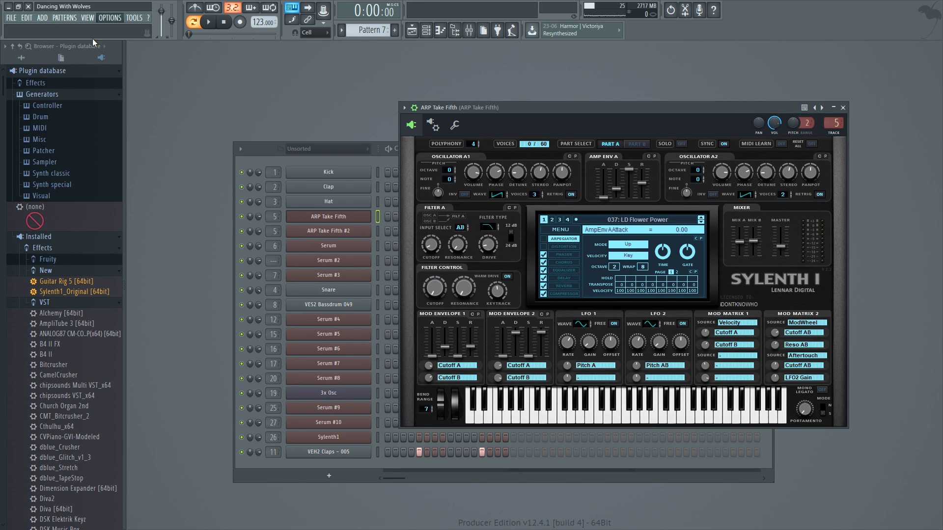
{"action": "left_click", "coordinate": [425, 30]}
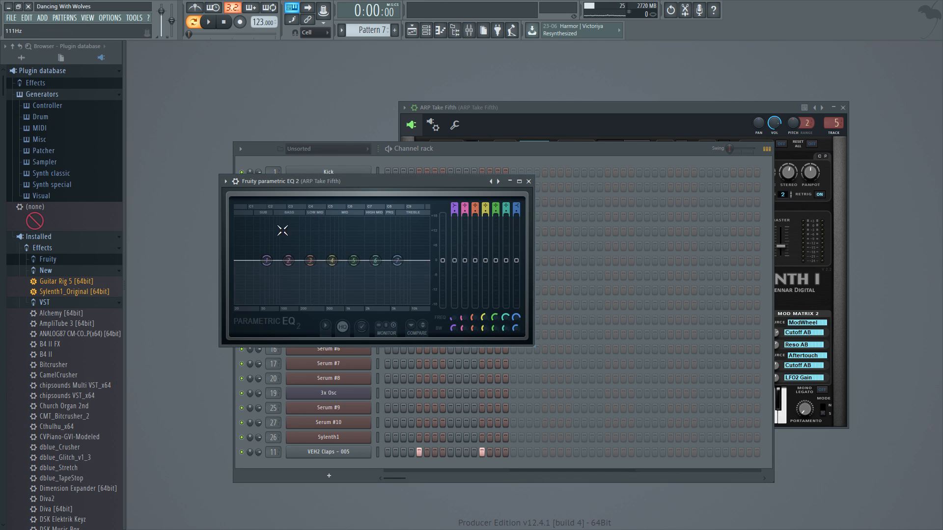
{"action": "mouse_move", "coordinate": [289, 260]}
{"action": "left_mouse_down"}
{"action": "mouse_move", "coordinate": [294, 235]}
{"action": "mouse_move", "coordinate": [292, 258]}
{"action": "left_mouse_up"}
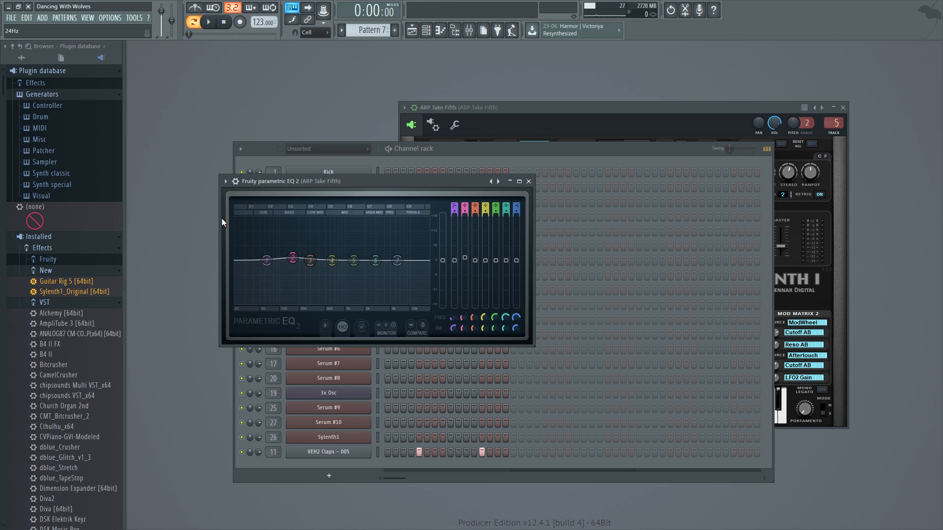
{"action": "key", "text": "F5"}
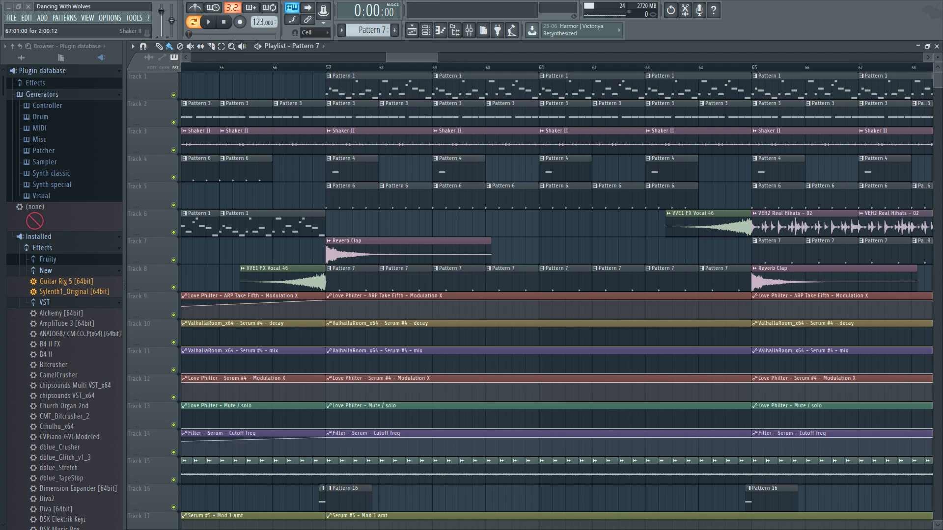
Step: Examine how the percussion, effects and automation layers are arranged across the playlist from bar 57 to bar 78
{"action": "mouse_move", "coordinate": [403, 57]}
{"action": "left_mouse_down"}
{"action": "mouse_move", "coordinate": [394, 55]}
{"action": "mouse_move", "coordinate": [402, 60]}
{"action": "left_mouse_up"}
{"action": "scroll", "coordinate": [382, 191], "scroll_direction": "down", "scroll_amount": 3}
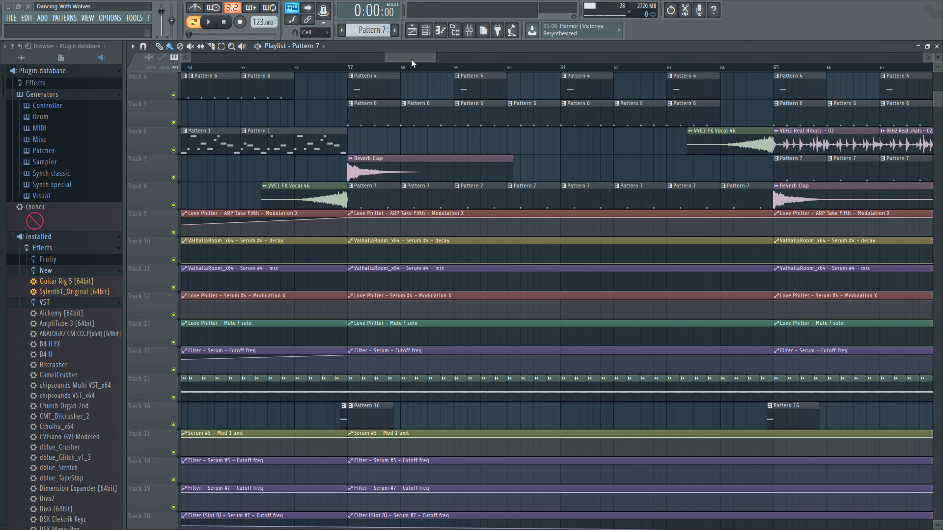
{"action": "left_click_drag", "start_coordinate": [411, 59], "coordinate": [412, 60]}
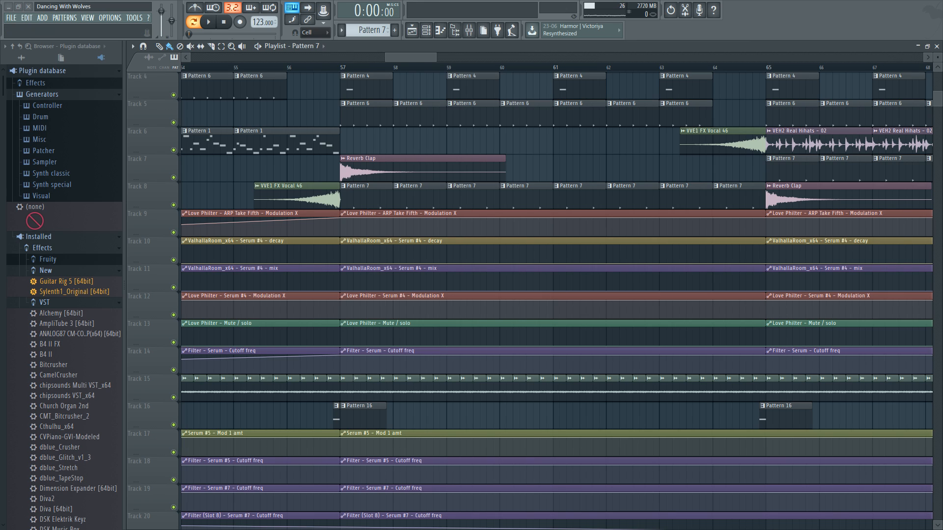
{"action": "left_click_drag", "start_coordinate": [405, 54], "coordinate": [428, 55]}
{"action": "scroll", "coordinate": [480, 152], "scroll_direction": "up", "scroll_amount": 3}
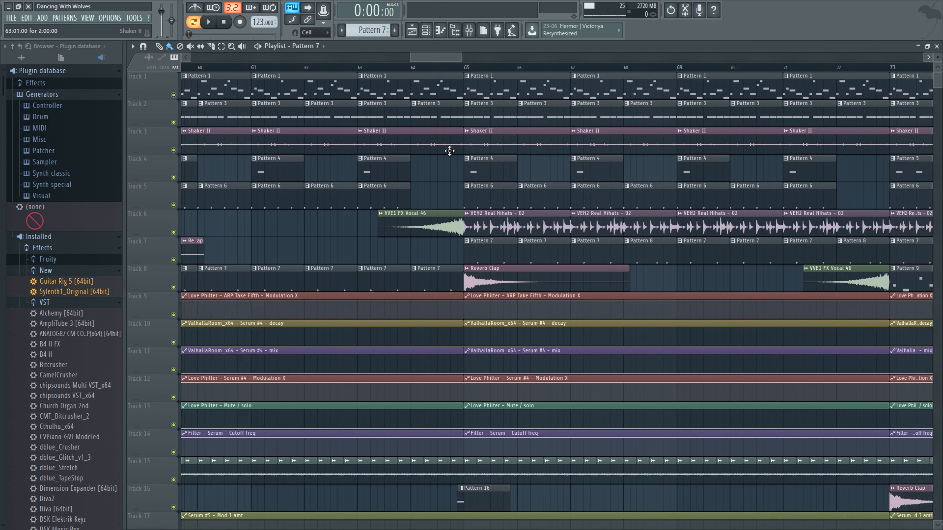
{"action": "scroll", "coordinate": [449, 151], "scroll_direction": "right", "scroll_amount": 2}
{"action": "scroll", "coordinate": [449, 151], "scroll_direction": "left", "scroll_amount": 11}
{"action": "scroll", "coordinate": [449, 150], "scroll_direction": "right", "scroll_amount": 8}
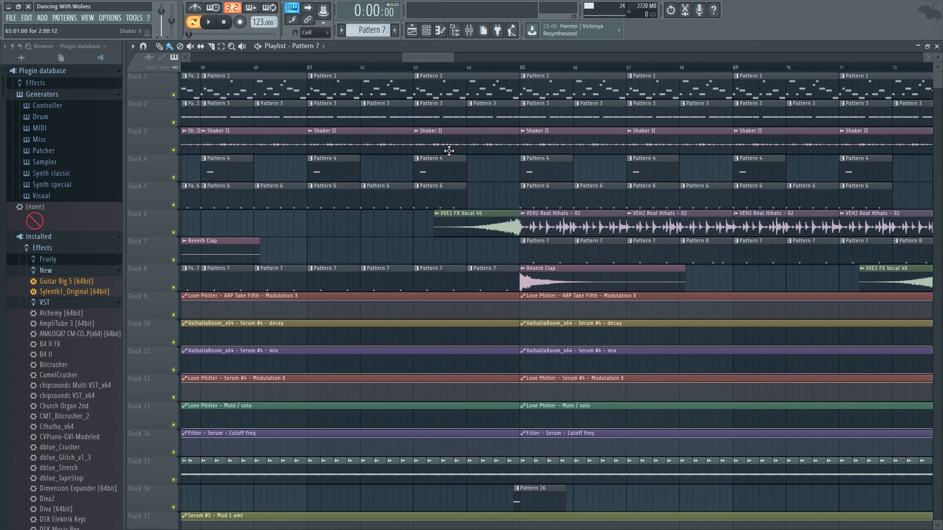
{"action": "scroll", "coordinate": [449, 151], "scroll_direction": "right", "scroll_amount": 3}
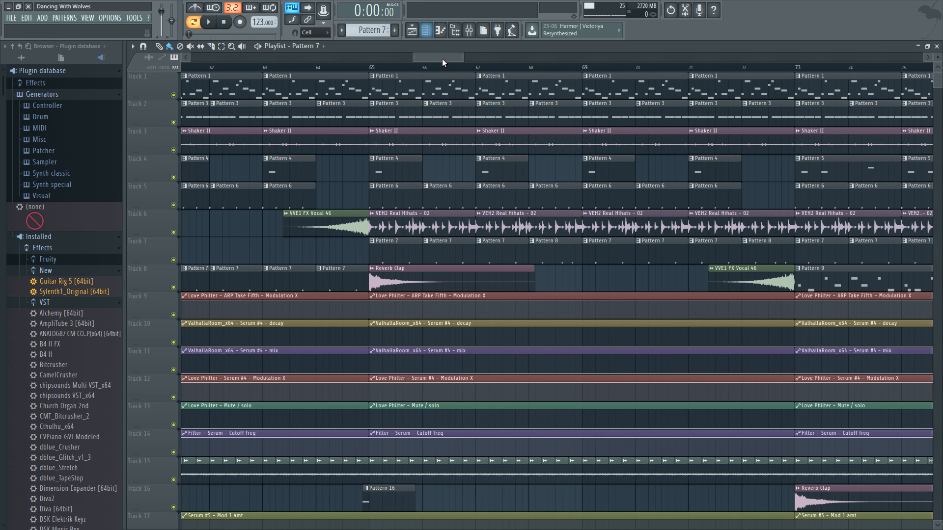
{"action": "left_click_drag", "start_coordinate": [442, 58], "coordinate": [453, 59]}
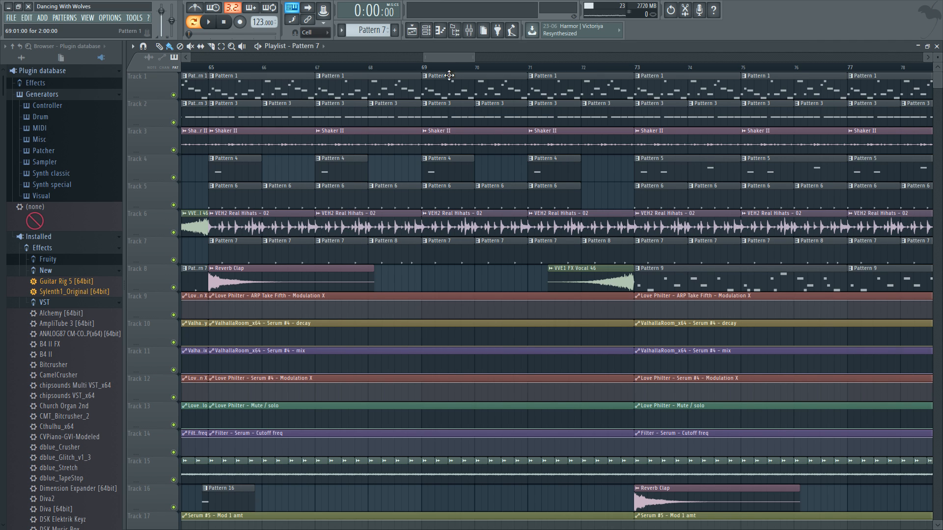
{"action": "scroll", "coordinate": [431, 167], "scroll_direction": "down", "scroll_amount": 5}
{"action": "scroll", "coordinate": [431, 168], "scroll_direction": "up", "scroll_amount": 5}
{"action": "mouse_move", "coordinate": [449, 57]}
{"action": "left_mouse_down"}
{"action": "mouse_move", "coordinate": [426, 57]}
{"action": "mouse_move", "coordinate": [444, 58]}
{"action": "left_mouse_up"}
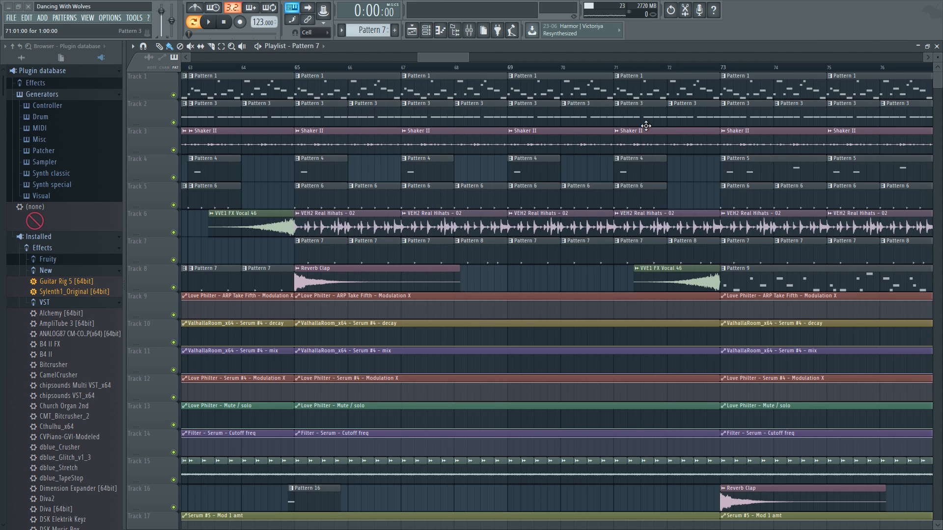
Step: Leave the playlist, add a new Serum instrument to the channel rack and load its BASS - Fleshpit preset
{"action": "left_click", "coordinate": [934, 46]}
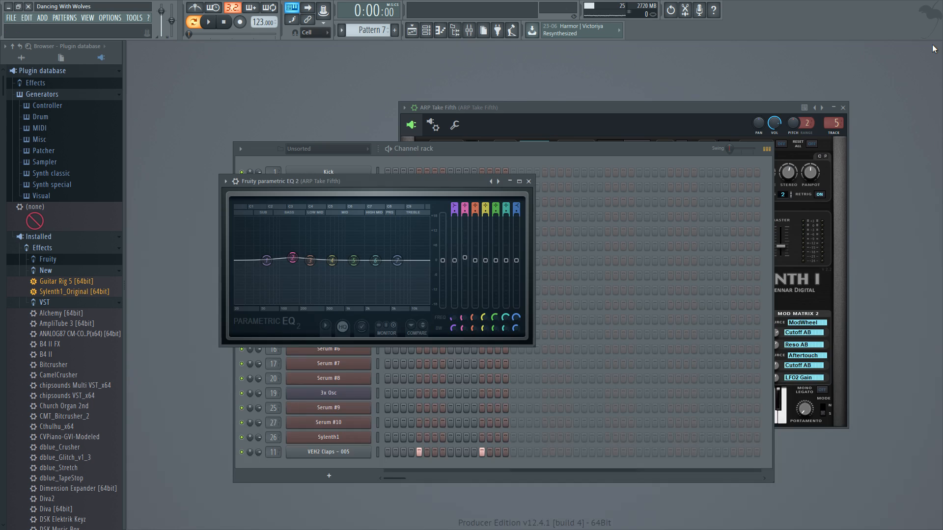
{"action": "left_click", "coordinate": [334, 464]}
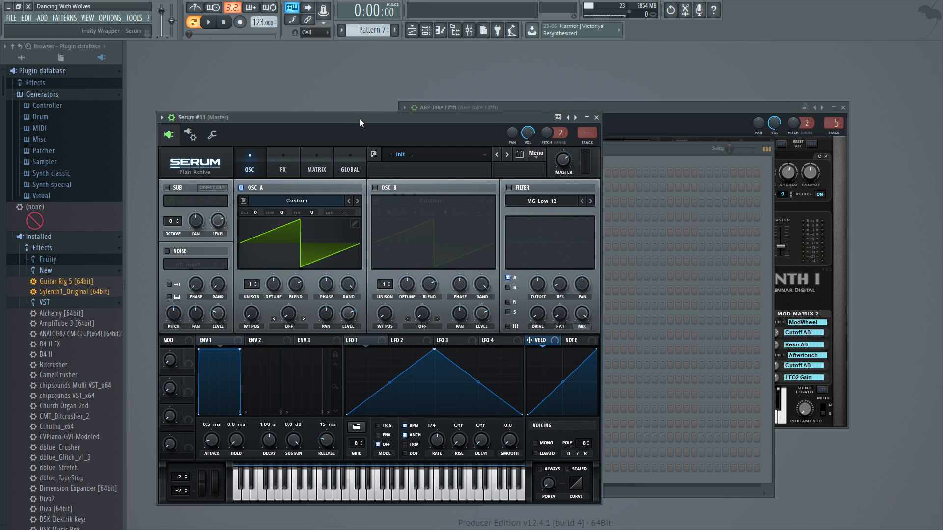
{"action": "left_click_drag", "start_coordinate": [359, 119], "coordinate": [366, 56]}
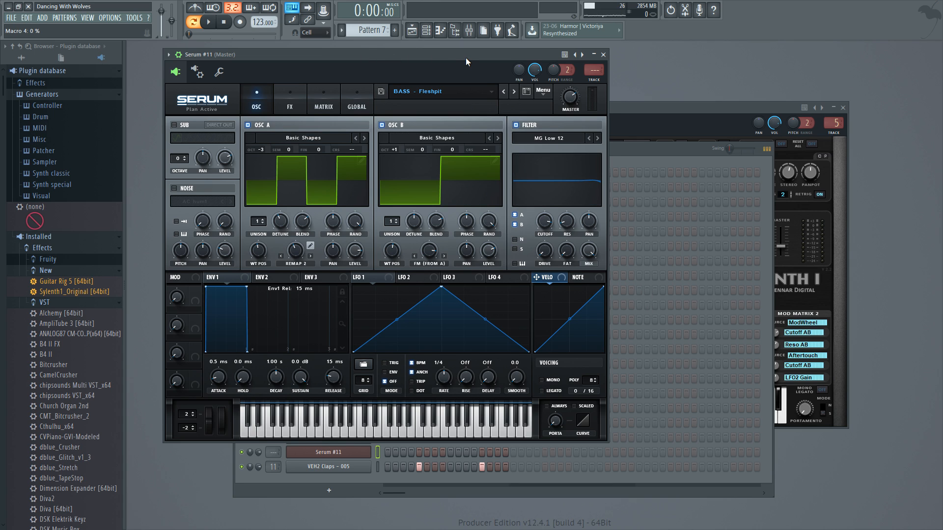
{"action": "left_click_drag", "start_coordinate": [465, 58], "coordinate": [522, 63]}
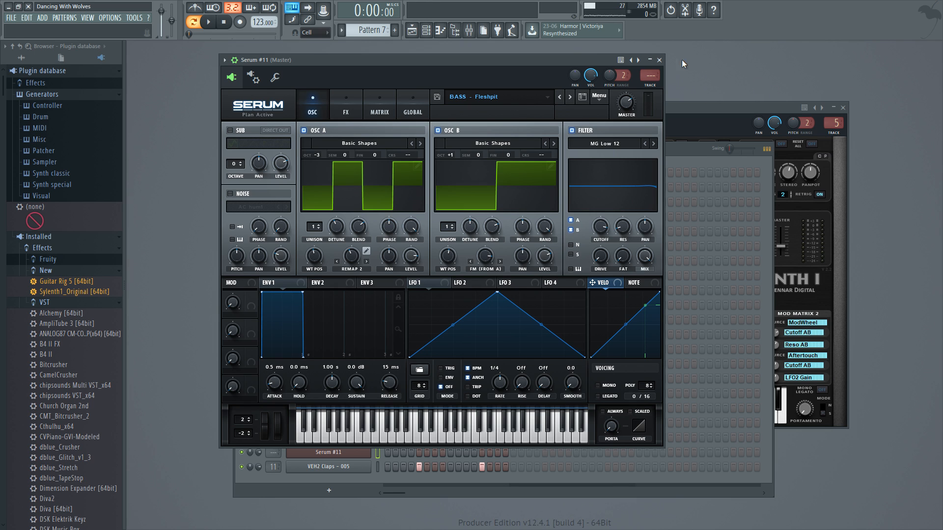
Step: Close the Serum #11 and ARP Take Fifth windows and move the channel rack higher in the workspace
{"action": "left_click", "coordinate": [659, 60]}
{"action": "left_click", "coordinate": [842, 108]}
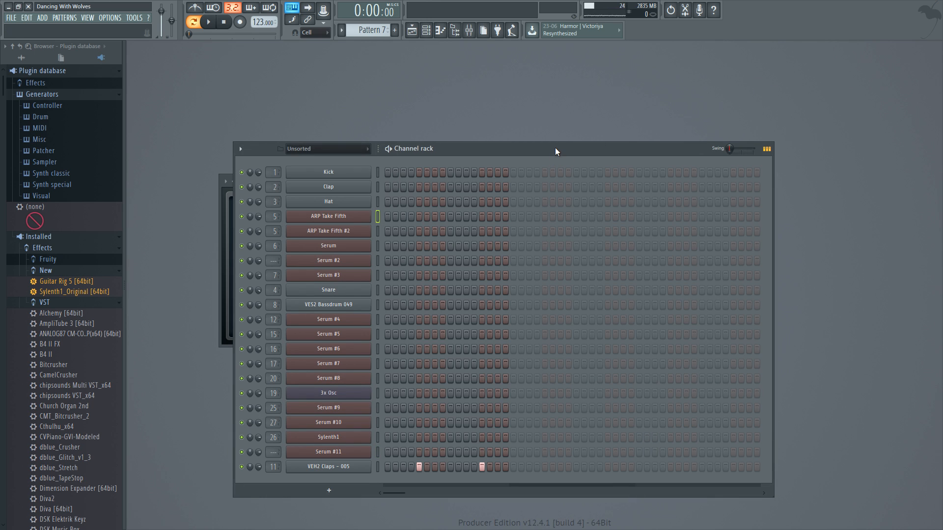
{"action": "left_click_drag", "start_coordinate": [555, 150], "coordinate": [537, 103]}
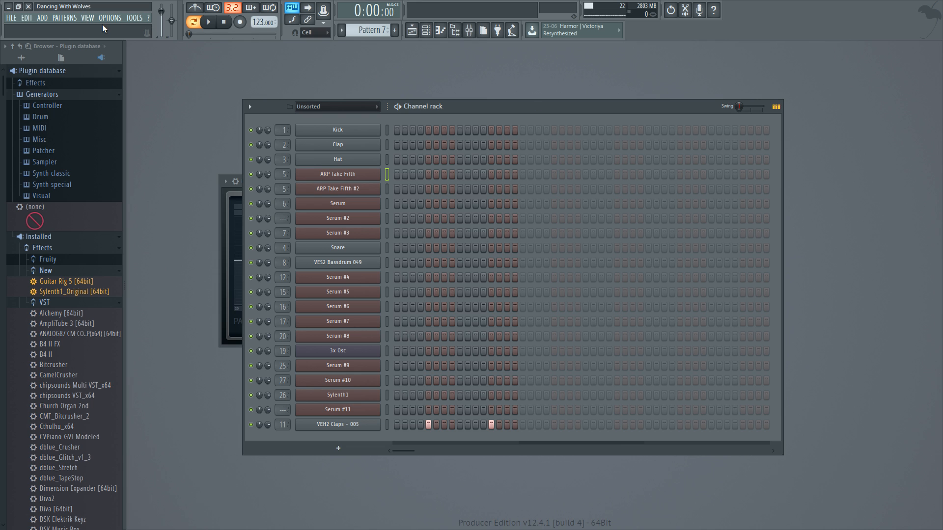
Step: Reopen the playlist and examine the arrangement from bar 60 to bar 85
{"action": "key", "text": "F5"}
{"action": "left_click_drag", "start_coordinate": [424, 56], "coordinate": [441, 52]}
{"action": "scroll", "coordinate": [427, 71], "scroll_direction": "down", "scroll_amount": 3}
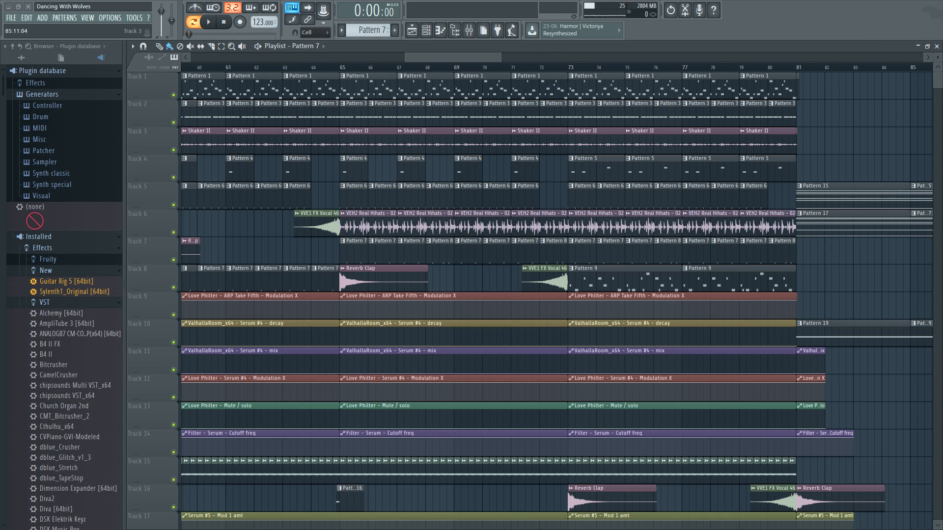
Step: Add another Serum instrument to the channel rack and set oscillator A's unison to 5 voices
{"action": "left_click", "coordinate": [937, 47]}
{"action": "left_click", "coordinate": [337, 424]}
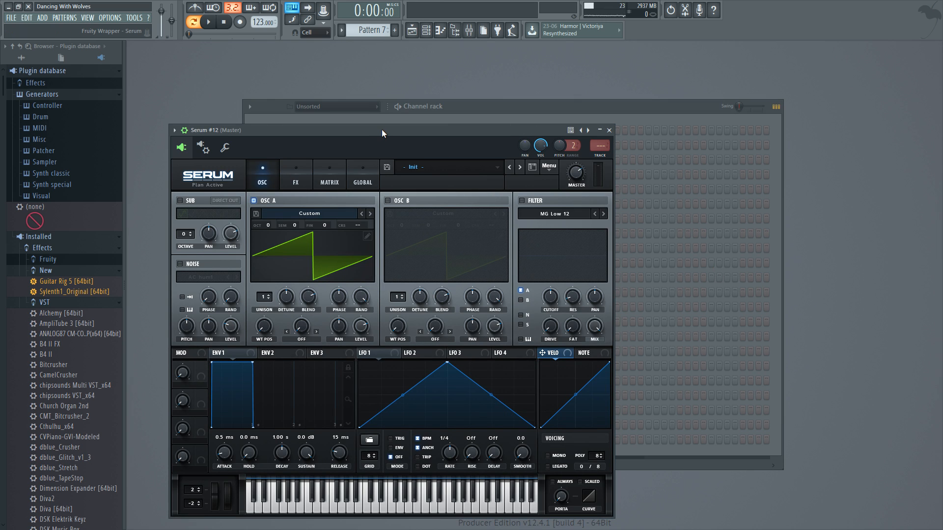
{"action": "left_click_drag", "start_coordinate": [382, 130], "coordinate": [487, 67]}
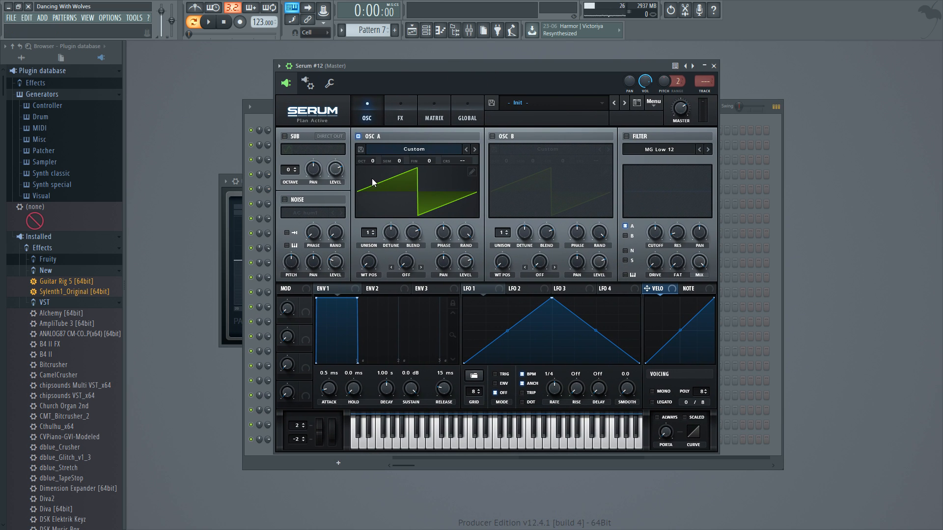
{"action": "left_click_drag", "start_coordinate": [405, 66], "coordinate": [470, 60]}
{"action": "scroll", "coordinate": [380, 241], "scroll_direction": "up", "scroll_amount": 4}
{"action": "scroll", "coordinate": [407, 223], "scroll_direction": "down", "scroll_amount": 3}
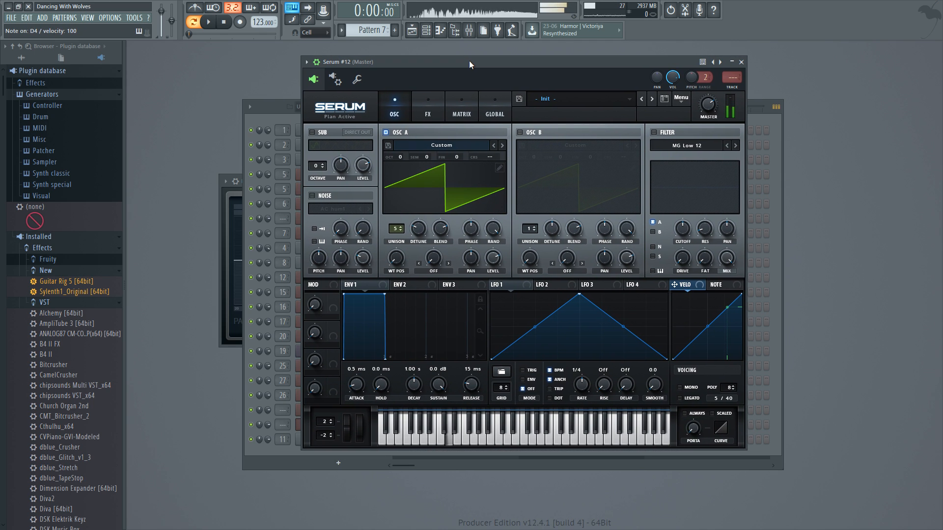
Step: Turn on Serum's MG Low 12 filter, play a test note and lower the cutoff
{"action": "left_click", "coordinate": [653, 133]}
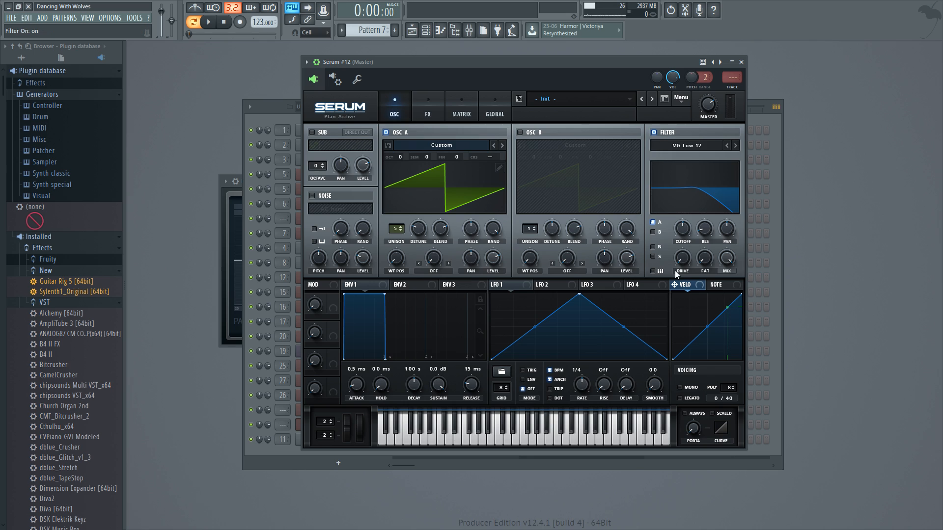
{"action": "key", "text": "c"}
{"action": "left_click_drag", "start_coordinate": [684, 230], "coordinate": [688, 252]}
Step: Set Env 2's sustain to 0.00% and decay to 361 ms, and assign it to the filter cutoff
{"action": "left_click", "coordinate": [417, 291]}
{"action": "left_click_drag", "start_coordinate": [438, 384], "coordinate": [406, 388]}
{"action": "left_click_drag", "start_coordinate": [395, 284], "coordinate": [687, 235]}
{"action": "left_click_drag", "start_coordinate": [613, 63], "coordinate": [613, 62]}
Step: Play several test notes to hear the filter envelope on the saw sound
{"action": "key", "text": "c"}
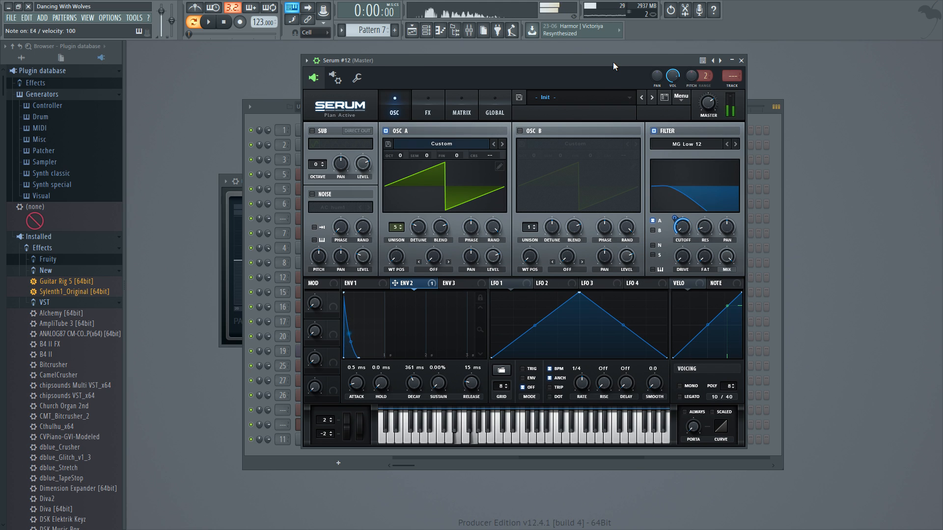
{"action": "key", "text": "g"}
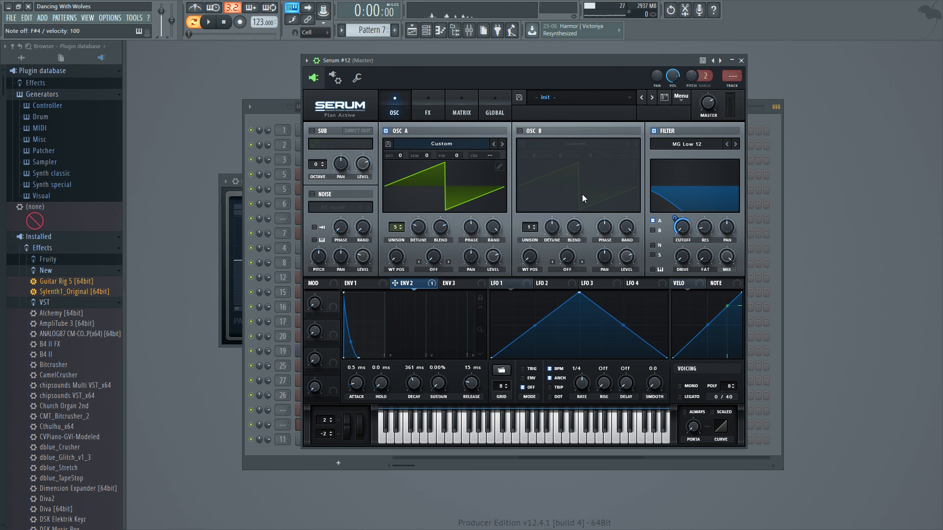
{"action": "key", "text": "b"}
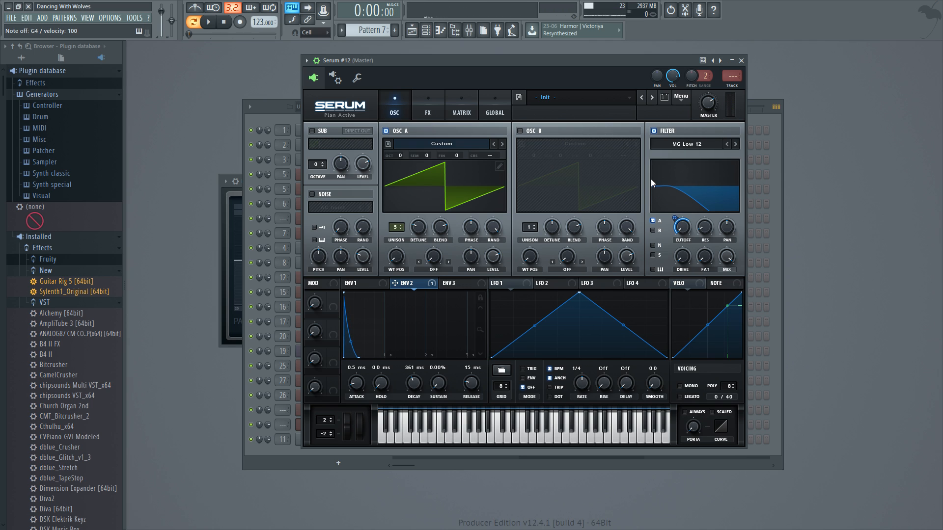
Step: Check Serum's effects page, return to the oscillator page and slightly adjust the filter resonance
{"action": "left_click_drag", "start_coordinate": [545, 66], "coordinate": [571, 68]}
{"action": "left_click", "coordinate": [470, 114]}
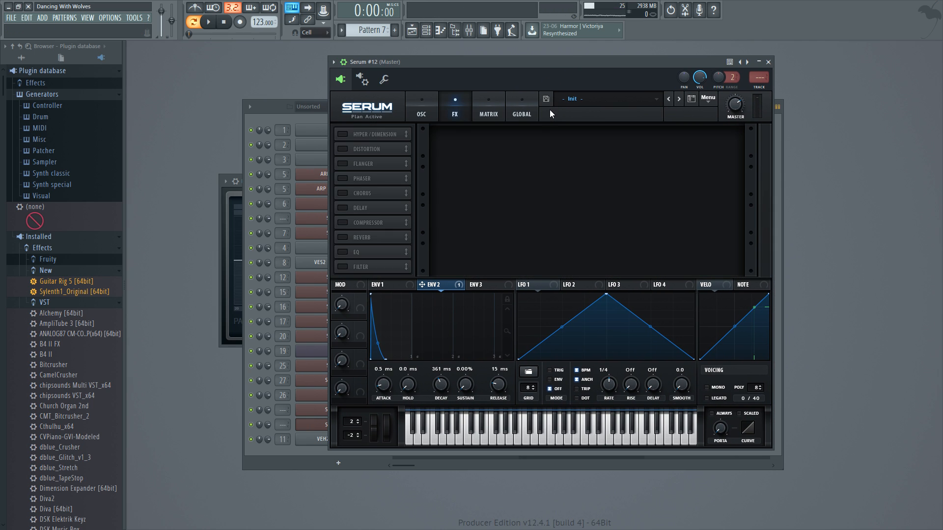
{"action": "left_click", "coordinate": [421, 114]}
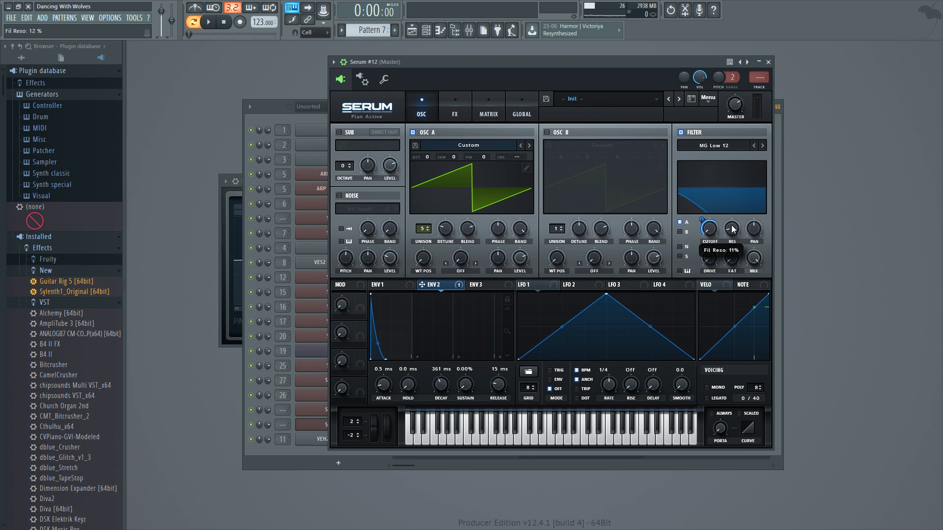
{"action": "left_click_drag", "start_coordinate": [571, 66], "coordinate": [615, 70]}
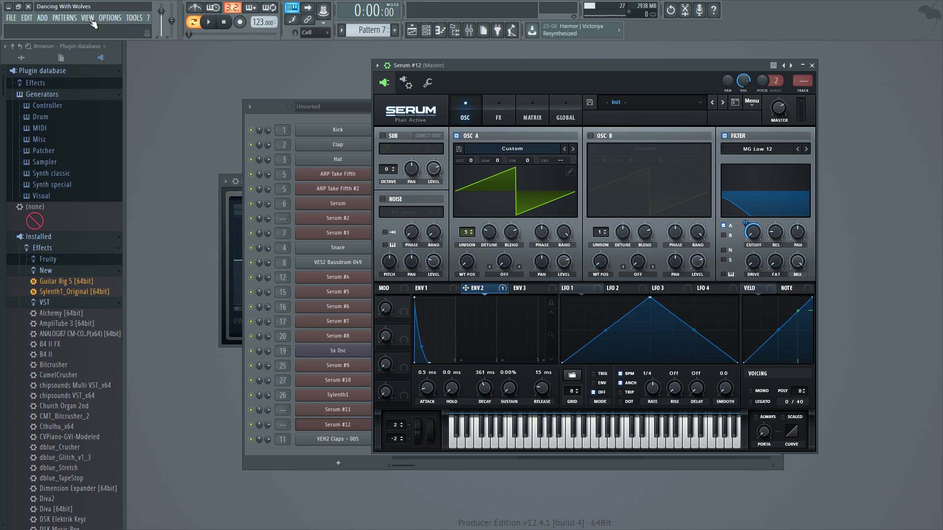
Step: Return to the playlist and compare the layers of the sections between bars 47 and 81
{"action": "left_click", "coordinate": [412, 31]}
{"action": "scroll", "coordinate": [518, 140], "scroll_direction": "left", "scroll_amount": 8}
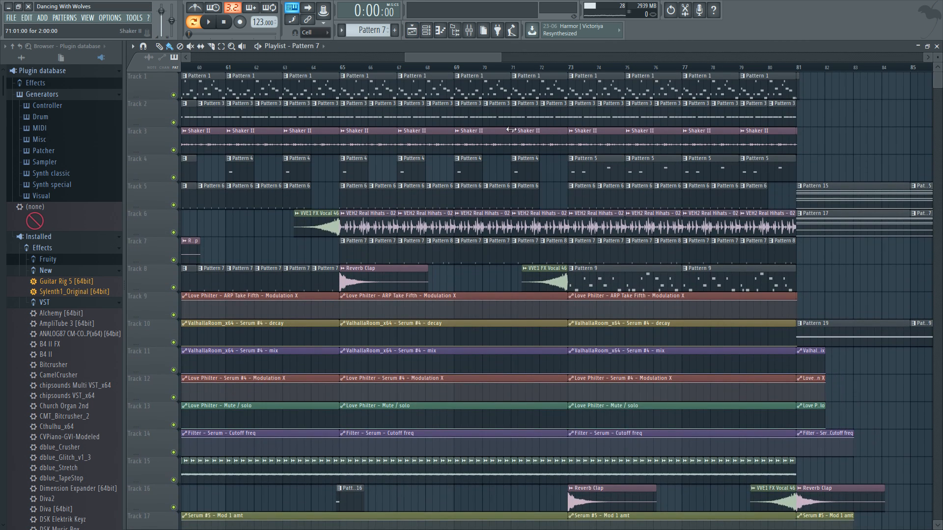
{"action": "scroll", "coordinate": [508, 131], "scroll_direction": "right", "scroll_amount": 5}
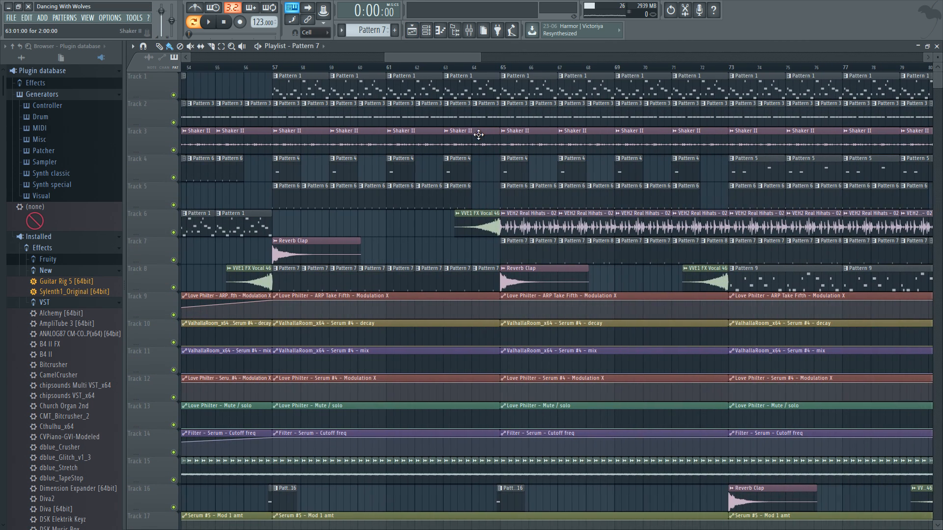
{"action": "mouse_move", "coordinate": [445, 54]}
{"action": "left_mouse_down"}
{"action": "mouse_move", "coordinate": [465, 55]}
{"action": "mouse_move", "coordinate": [438, 59]}
{"action": "mouse_move", "coordinate": [447, 59]}
{"action": "left_mouse_up"}
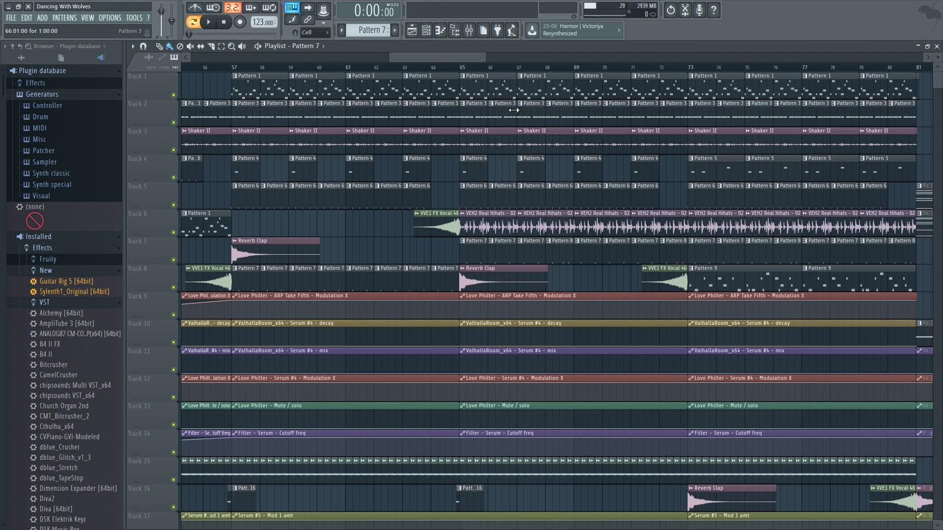
{"action": "scroll", "coordinate": [457, 136], "scroll_direction": "left", "scroll_amount": 5}
{"action": "scroll", "coordinate": [458, 136], "scroll_direction": "right", "scroll_amount": 3}
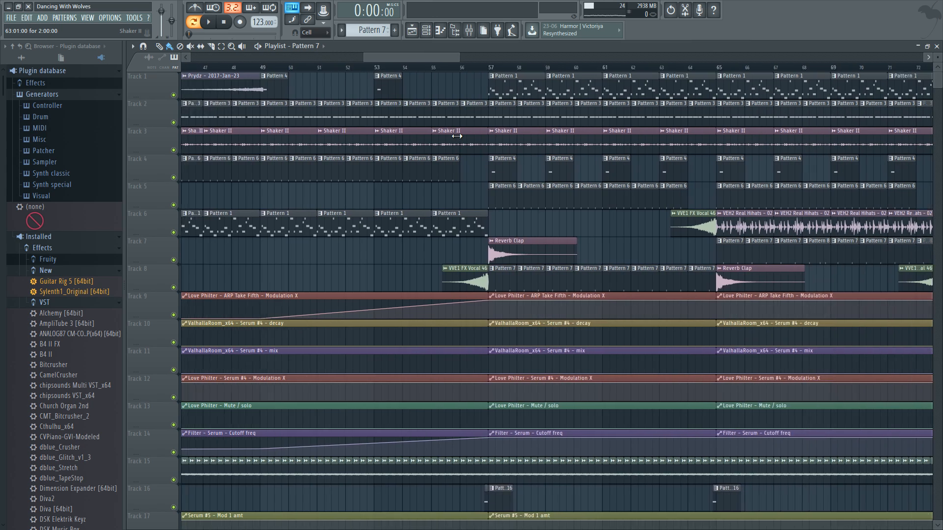
Step: Select Pattern 11 from Track 1 near bar 31 and audition it briefly
{"action": "left_click_drag", "start_coordinate": [393, 61], "coordinate": [299, 61]}
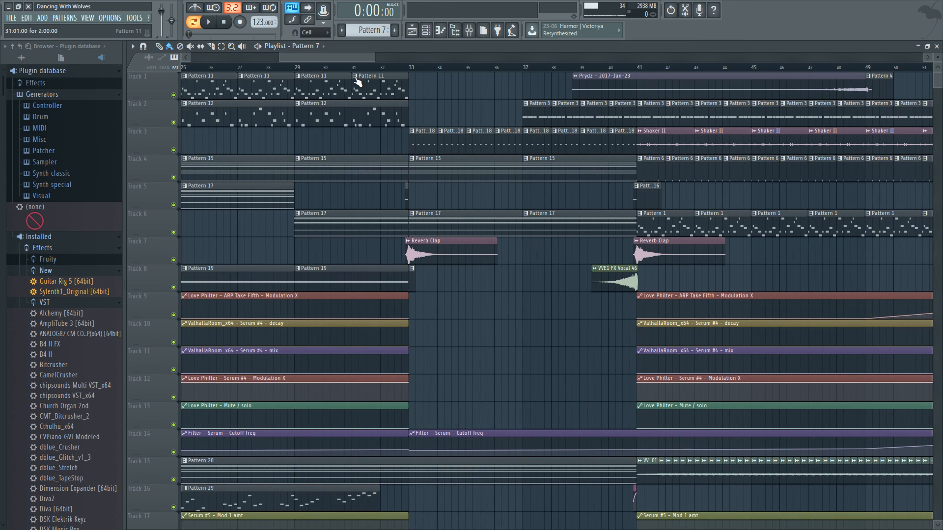
{"action": "left_click", "coordinate": [197, 25]}
{"action": "left_click", "coordinate": [208, 23]}
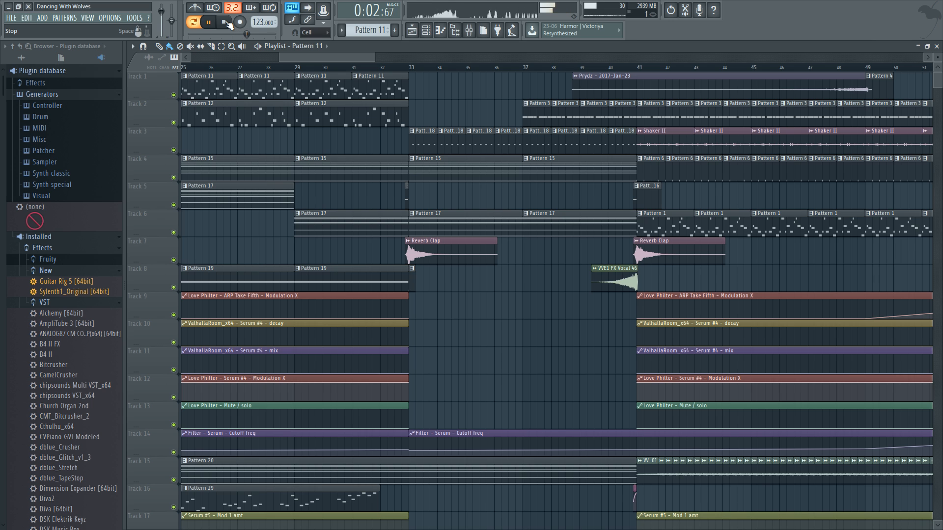
{"action": "left_click", "coordinate": [225, 22]}
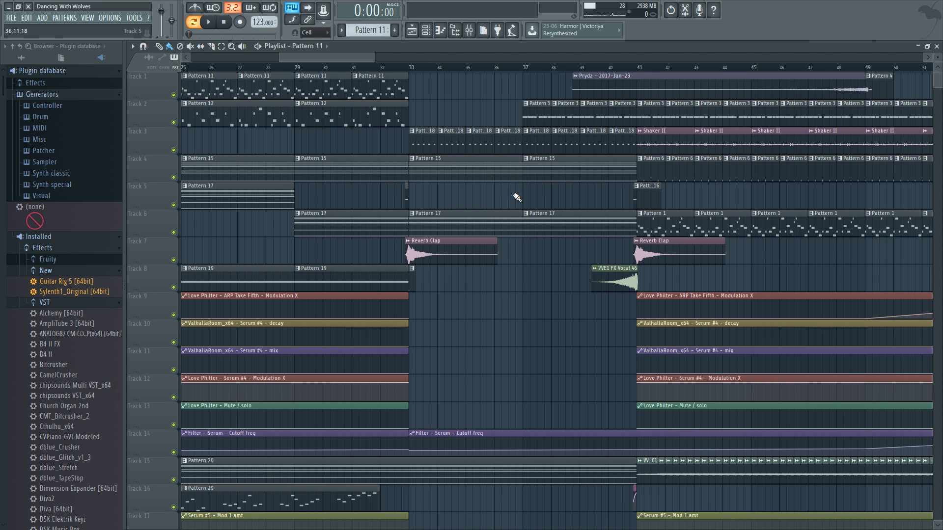
Step: Survey the whole arrangement through its ending, and focus on the section from bar 15 to bar 47
{"action": "scroll", "coordinate": [518, 197], "scroll_direction": "down", "scroll_amount": 8}
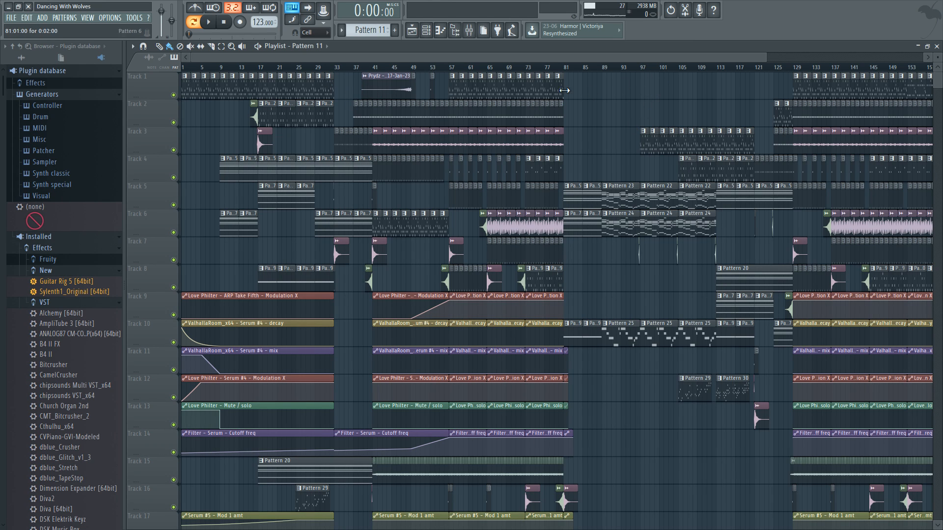
{"action": "left_click_drag", "start_coordinate": [624, 59], "coordinate": [830, 60]}
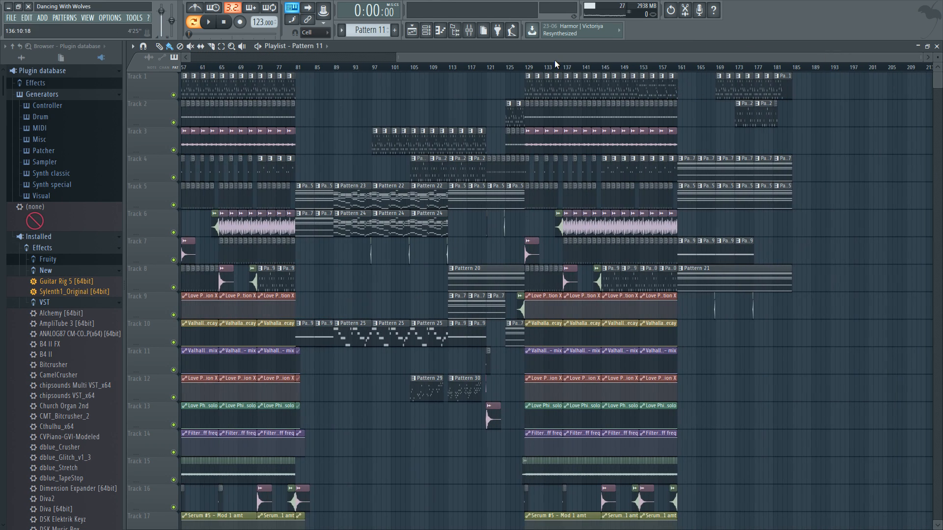
{"action": "left_click_drag", "start_coordinate": [555, 60], "coordinate": [322, 66]}
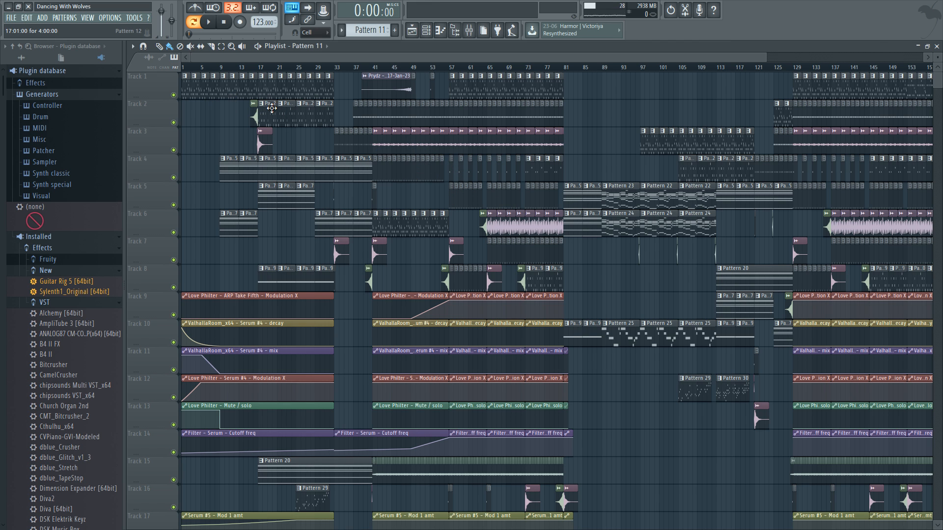
{"action": "scroll", "coordinate": [272, 108], "scroll_direction": "up", "scroll_amount": 6}
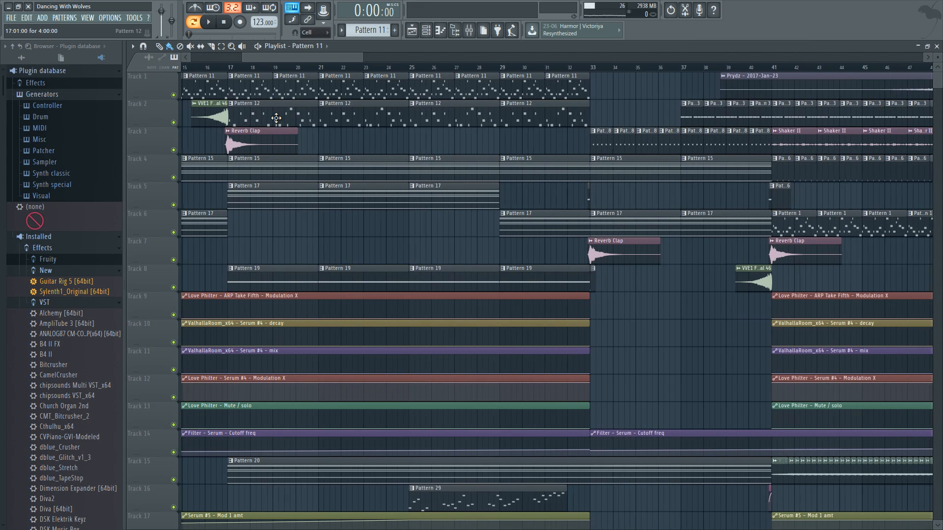
Step: Select Pattern 12 from Track 2 and audition it on its own in pattern mode
{"action": "left_click", "coordinate": [246, 122]}
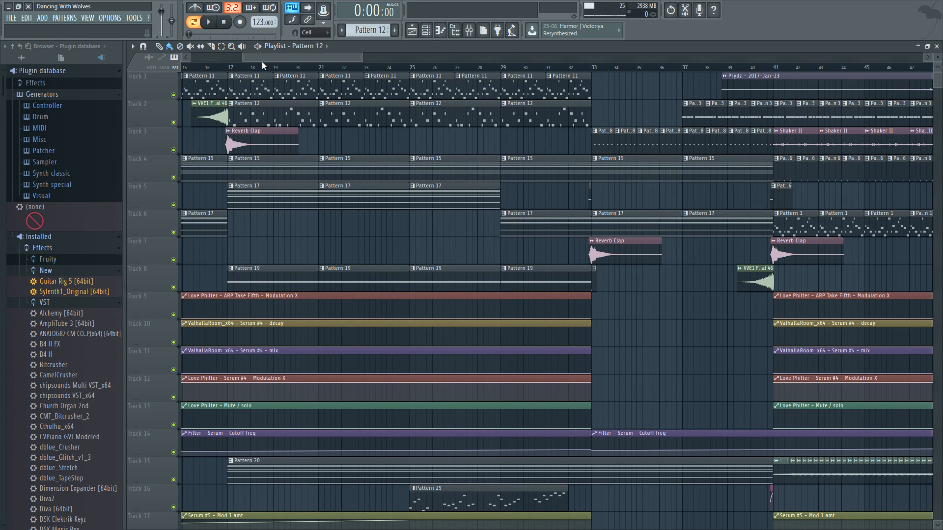
{"action": "left_click", "coordinate": [199, 25]}
{"action": "left_click", "coordinate": [211, 23]}
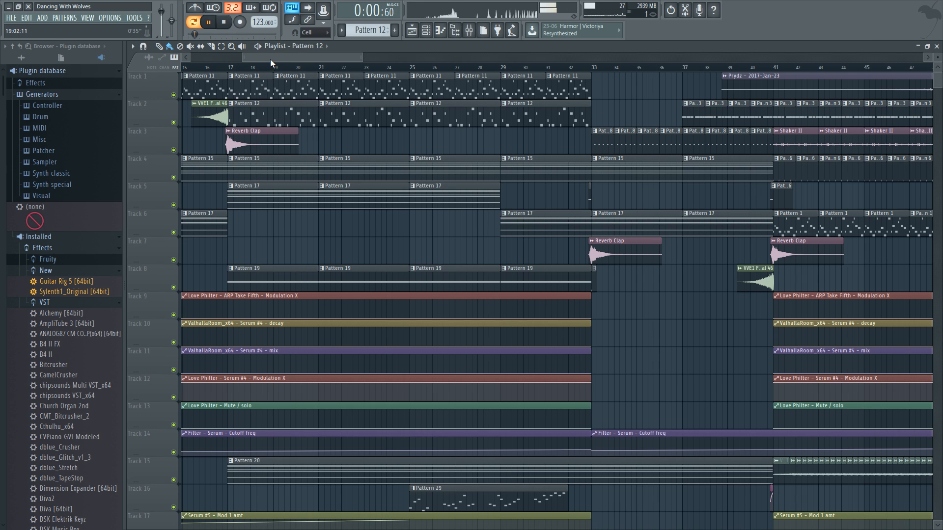
{"action": "key", "text": "space"}
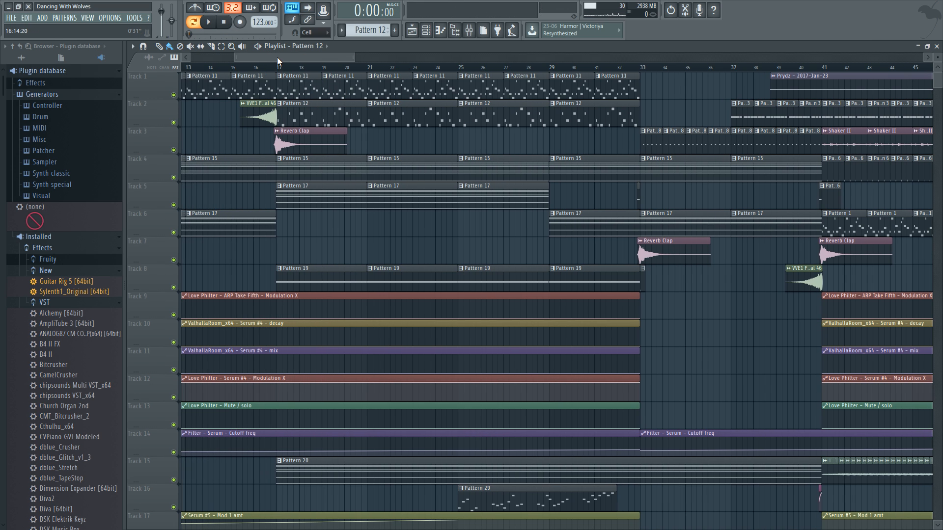
Step: Play the full song from bar 13 into the section starting at bar 17, and stop playback
{"action": "scroll", "coordinate": [280, 82], "scroll_direction": "left", "scroll_amount": 3}
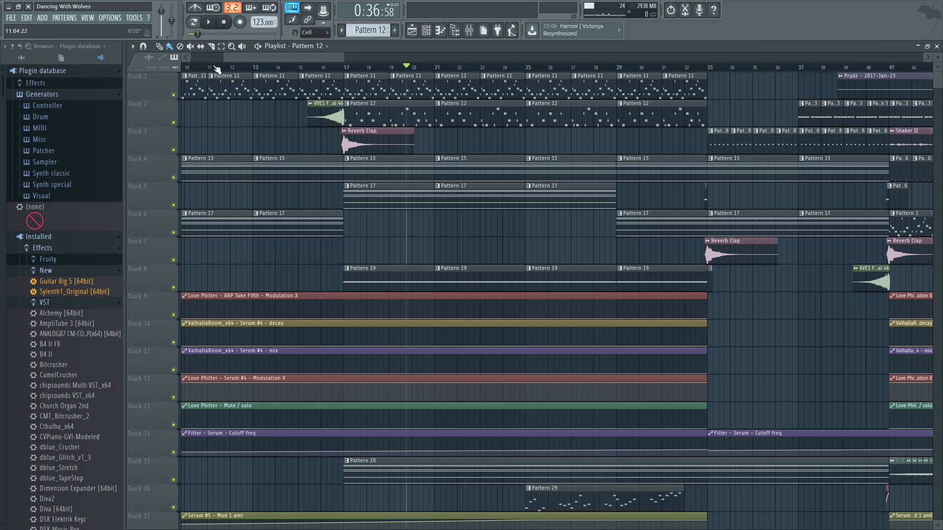
{"action": "left_click", "coordinate": [257, 68]}
{"action": "key", "text": "space"}
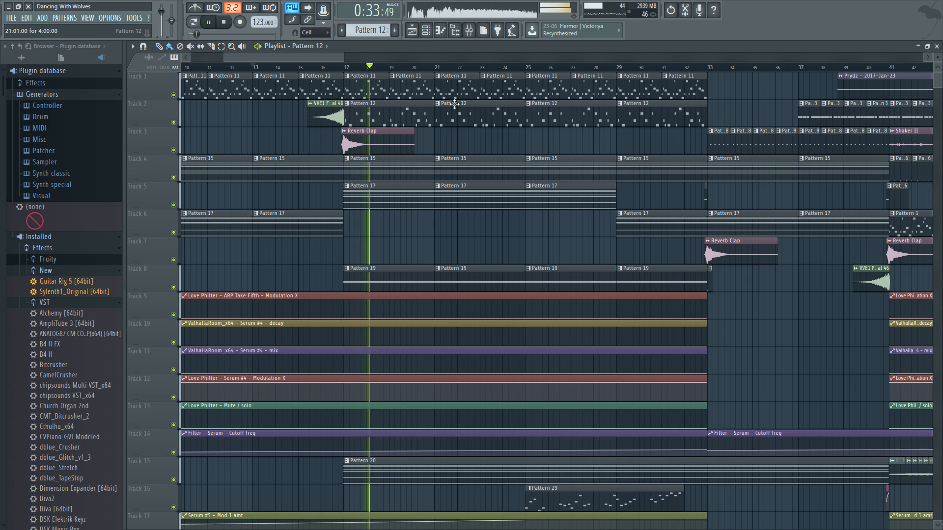
{"action": "left_click_drag", "start_coordinate": [293, 58], "coordinate": [305, 58]}
{"action": "key", "text": "space"}
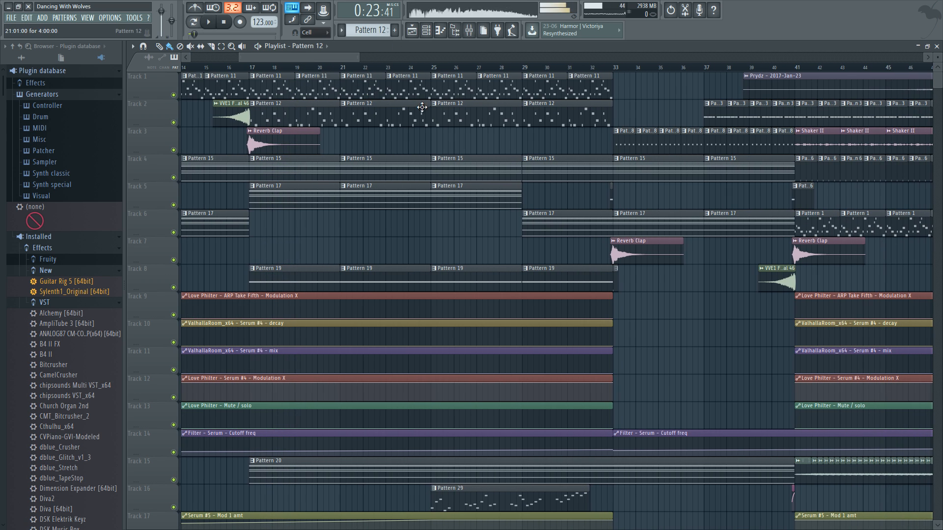
Step: Survey the arrangement's track layers from the opening through about bar 105
{"action": "scroll", "coordinate": [371, 202], "scroll_direction": "down", "scroll_amount": 6}
{"action": "scroll", "coordinate": [372, 202], "scroll_direction": "up", "scroll_amount": 5}
{"action": "scroll", "coordinate": [369, 204], "scroll_direction": "down", "scroll_amount": 3, "text": "ctrl"}
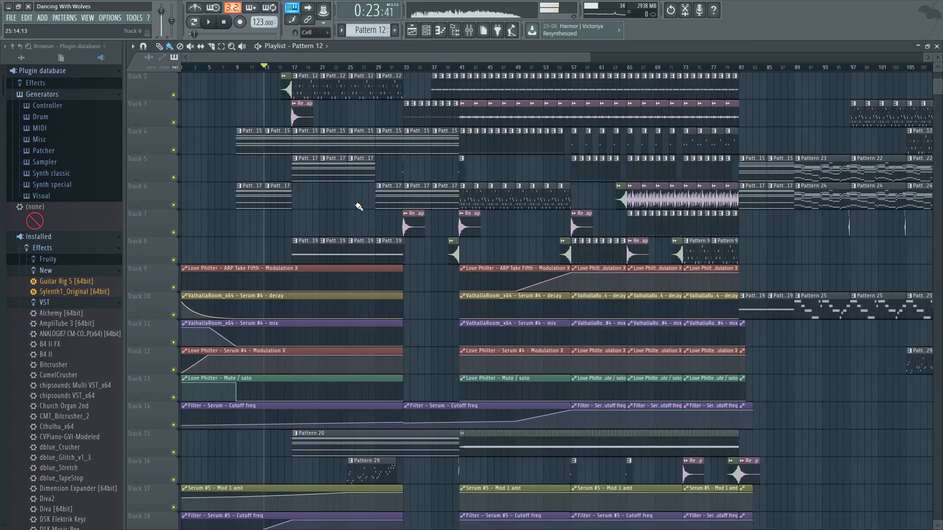
{"action": "scroll", "coordinate": [265, 183], "scroll_direction": "up", "scroll_amount": 1}
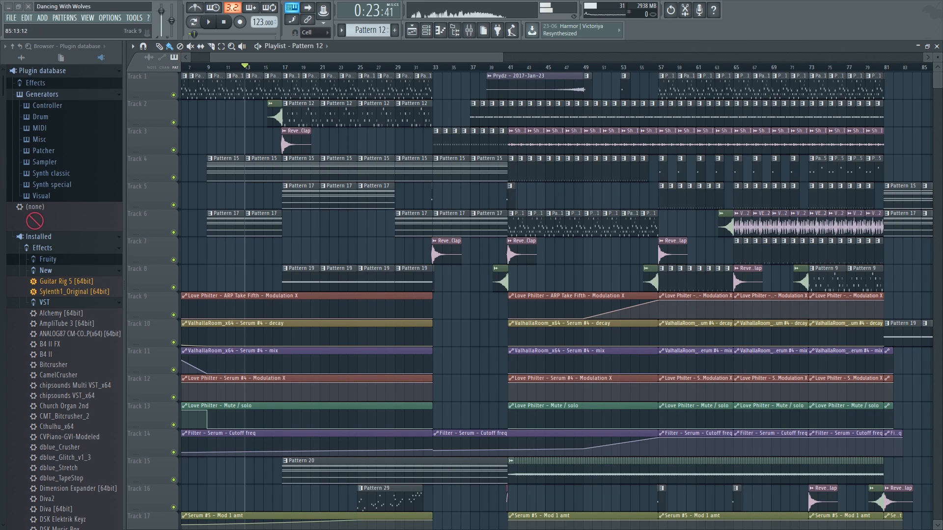
{"action": "left_click_drag", "start_coordinate": [412, 58], "coordinate": [391, 66]}
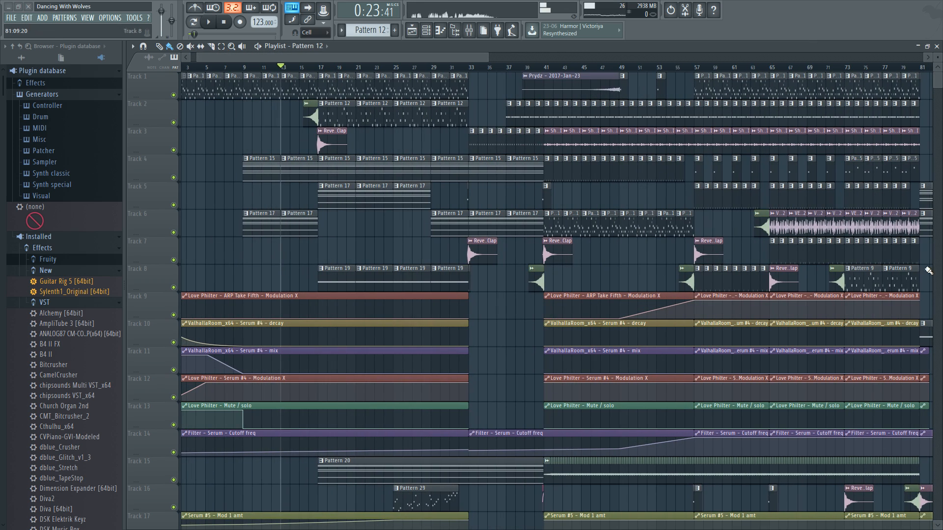
{"action": "scroll", "coordinate": [473, 72], "scroll_direction": "right", "scroll_amount": 6}
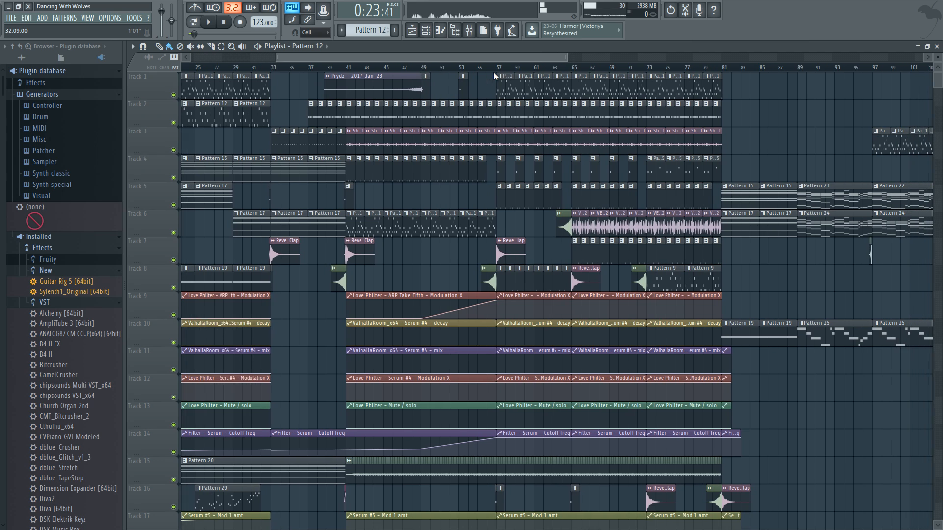
{"action": "scroll", "coordinate": [493, 72], "scroll_direction": "right", "scroll_amount": 1}
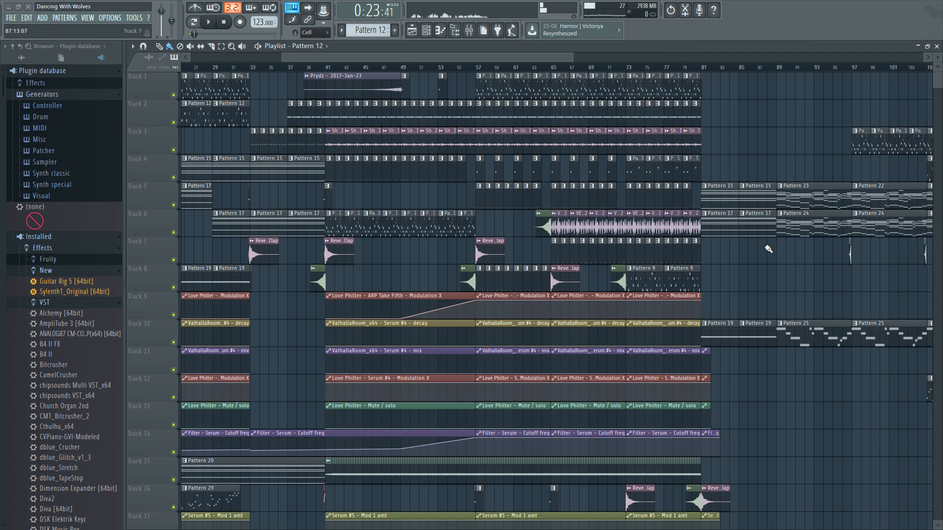
{"action": "scroll", "coordinate": [637, 139], "scroll_direction": "down", "scroll_amount": 1}
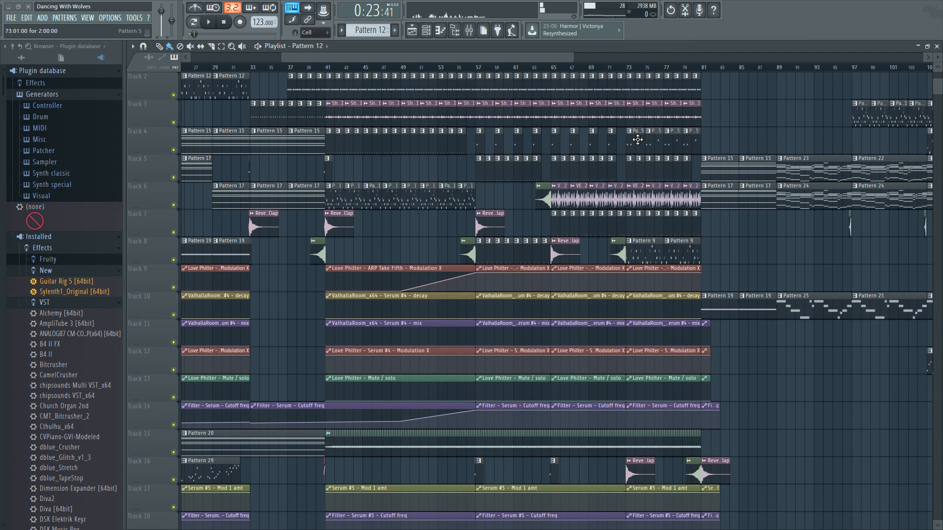
{"action": "scroll", "coordinate": [635, 141], "scroll_direction": "up", "scroll_amount": 1}
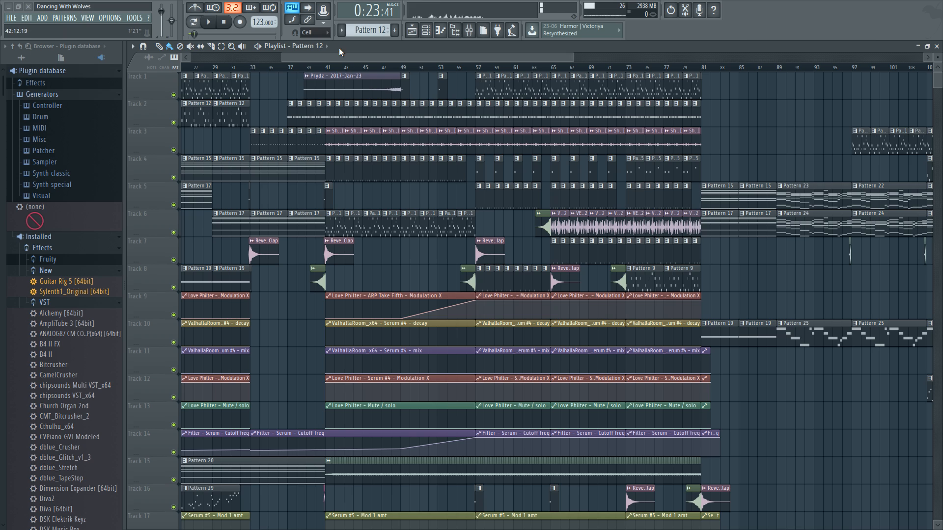
Step: Play the song from bar 73 to hear the fully layered section, and stop playback
{"action": "left_click", "coordinate": [330, 68]}
{"action": "left_click", "coordinate": [690, 71]}
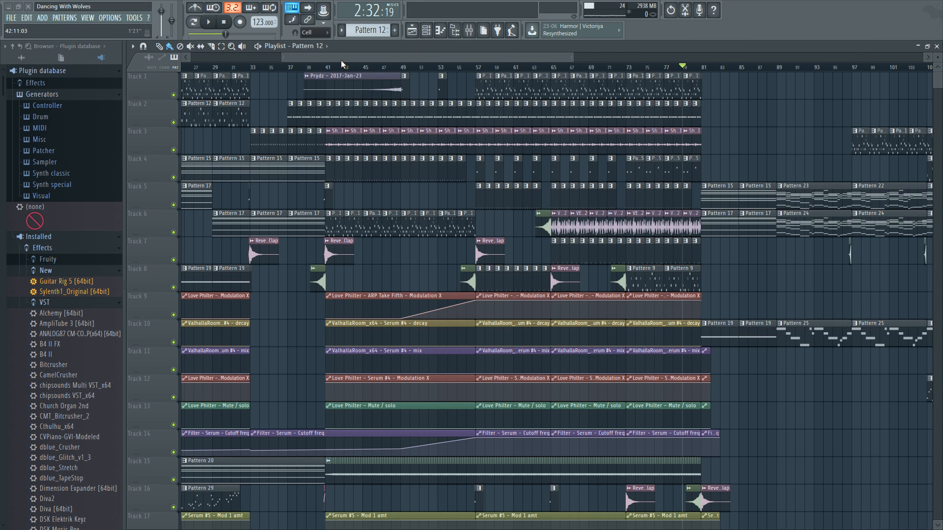
{"action": "left_click_drag", "start_coordinate": [341, 60], "coordinate": [344, 60]}
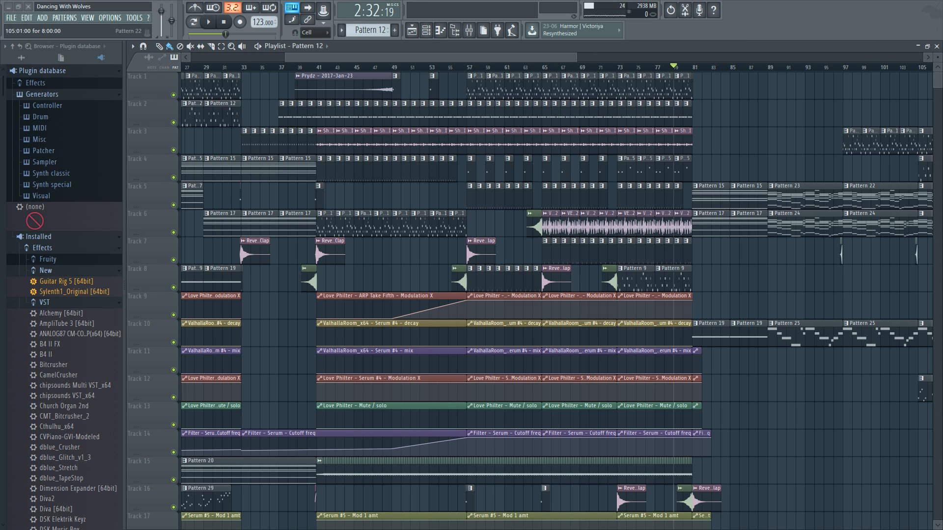
{"action": "left_click", "coordinate": [618, 66]}
{"action": "scroll", "coordinate": [751, 183], "scroll_direction": "up", "scroll_amount": 5}
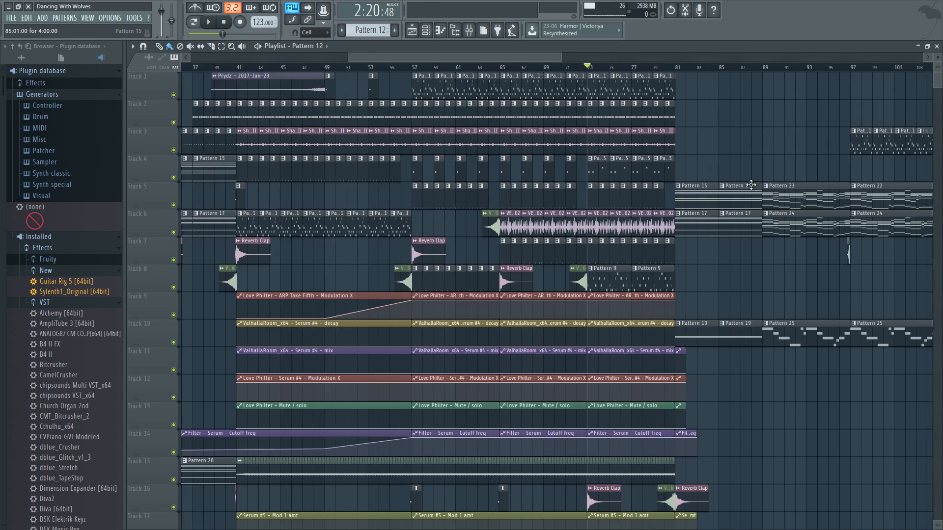
{"action": "key", "text": "space"}
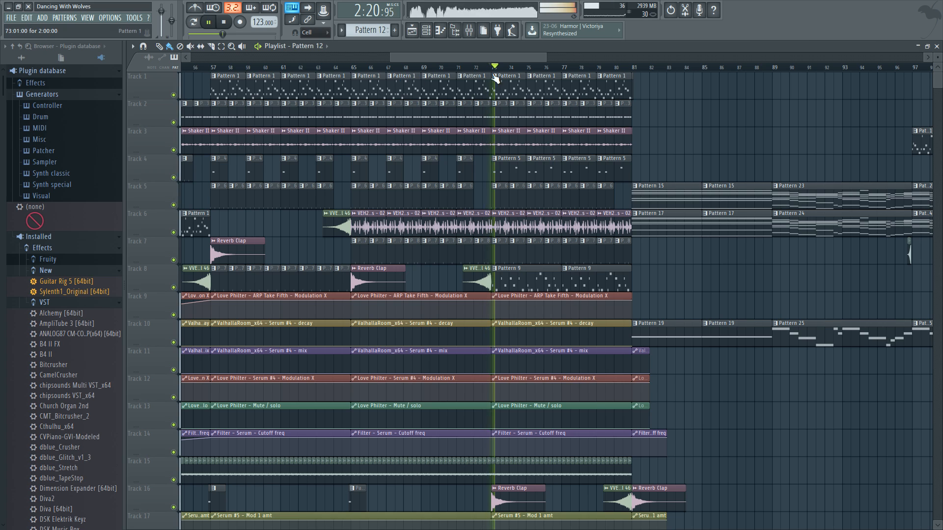
{"action": "scroll", "coordinate": [501, 127], "scroll_direction": "up", "scroll_amount": 3}
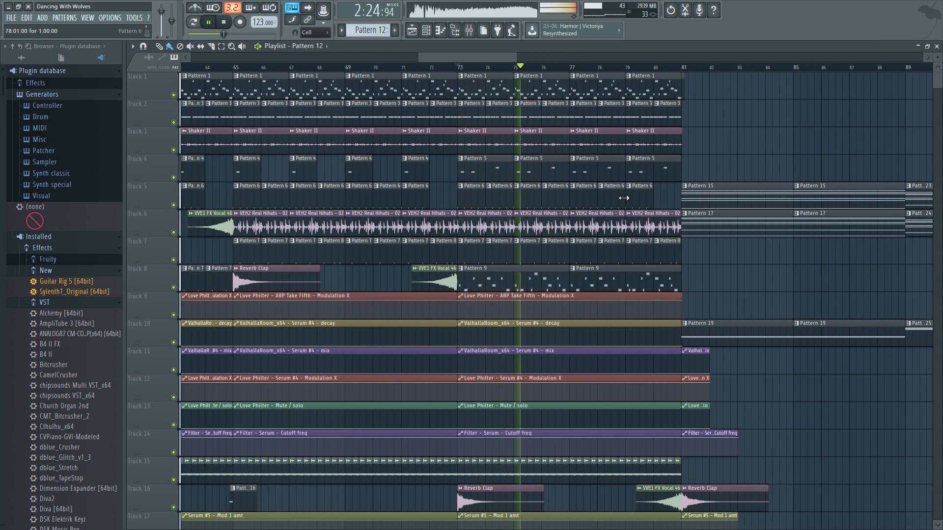
{"action": "key", "text": "space"}
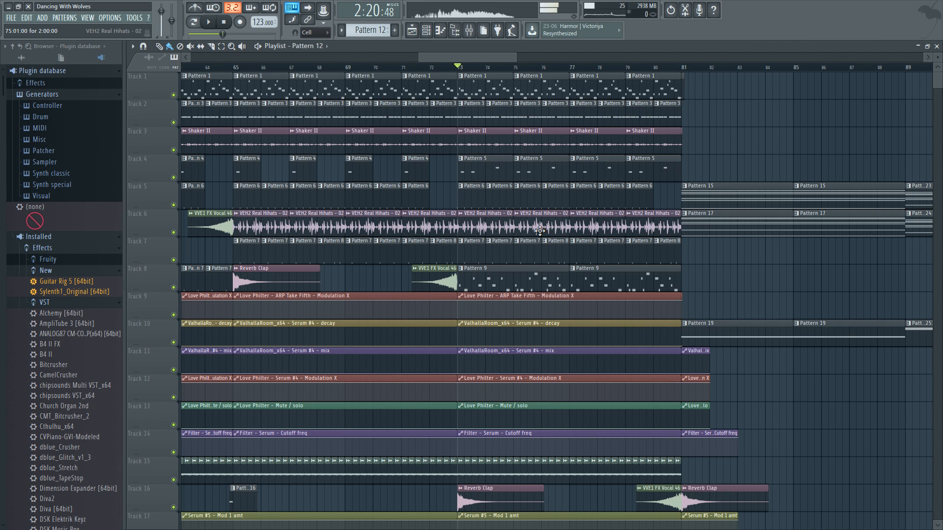
Step: Audition Pattern 4 and Pattern 5 from Track 4 individually in pattern mode
{"action": "left_click", "coordinate": [423, 165]}
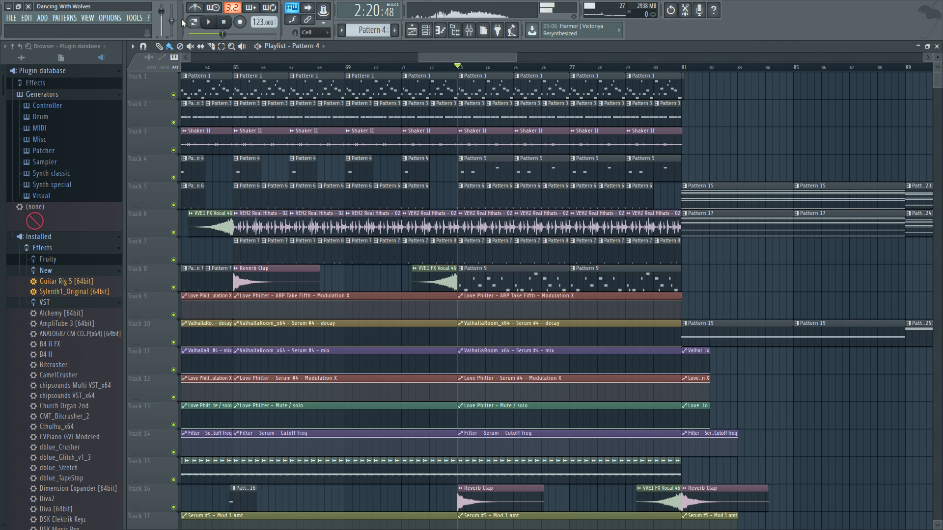
{"action": "left_click", "coordinate": [225, 22]}
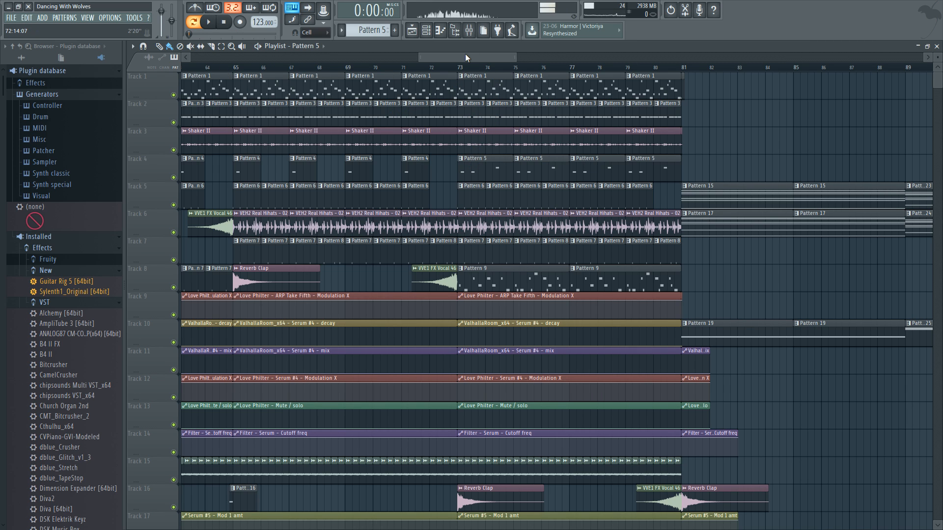
{"action": "scroll", "coordinate": [464, 56], "scroll_direction": "right", "scroll_amount": 3}
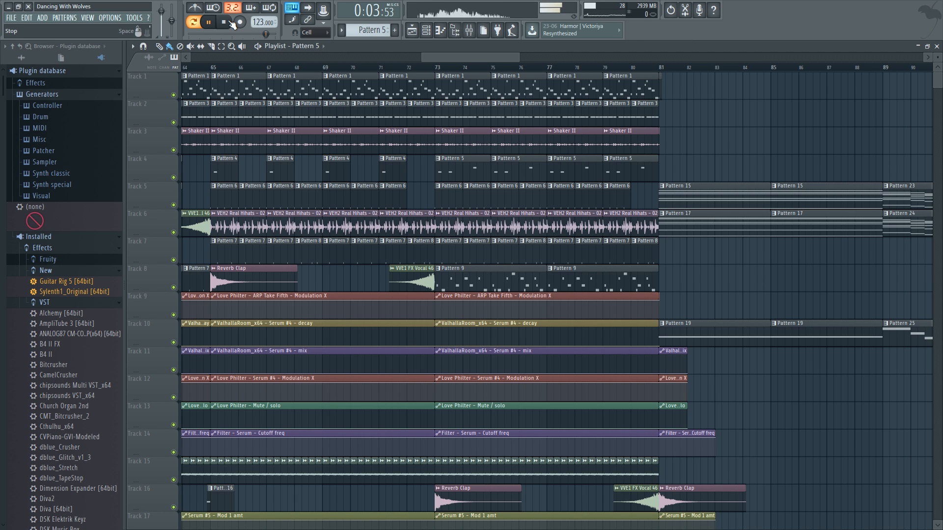
{"action": "left_click", "coordinate": [231, 23]}
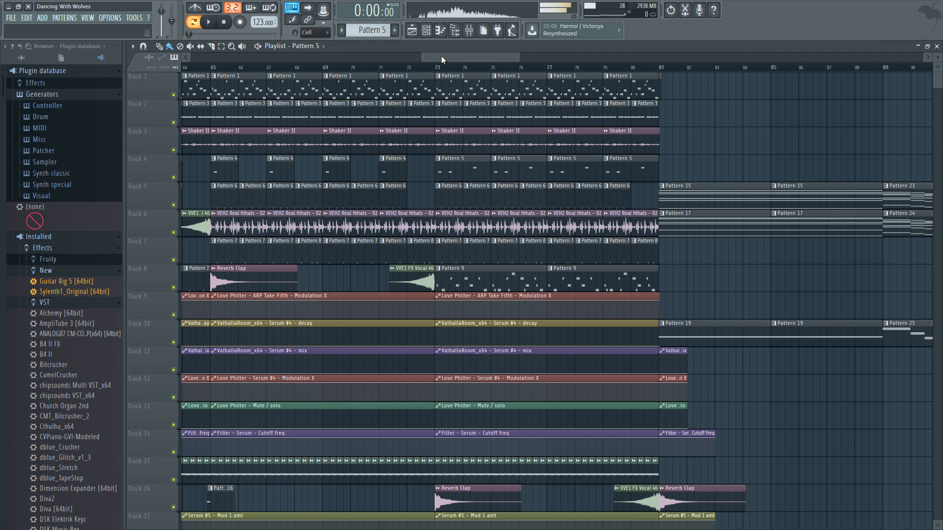
Step: Compare the track layers of the sections between bars 41 and 81, placing the song position at bar 57
{"action": "left_click_drag", "start_coordinate": [441, 55], "coordinate": [435, 56]}
{"action": "scroll", "coordinate": [319, 170], "scroll_direction": "down", "scroll_amount": 4}
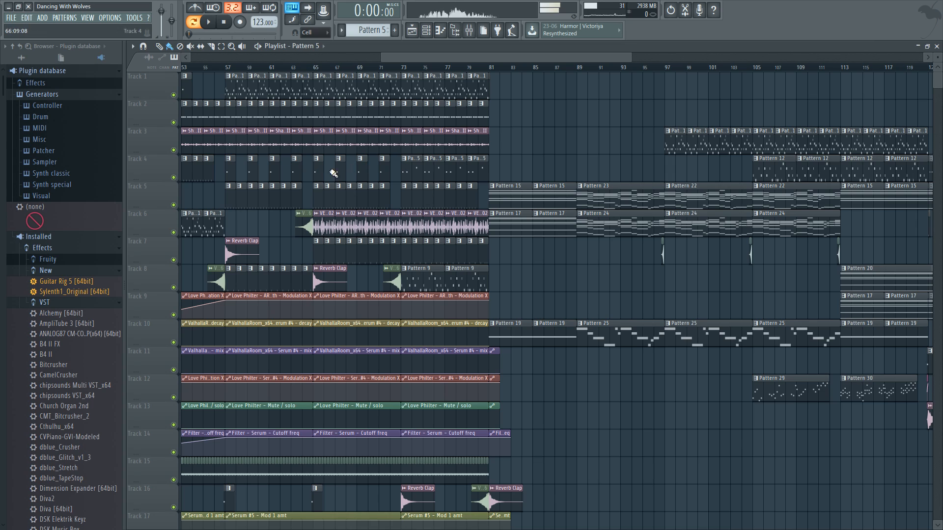
{"action": "scroll", "coordinate": [273, 169], "scroll_direction": "up", "scroll_amount": 4}
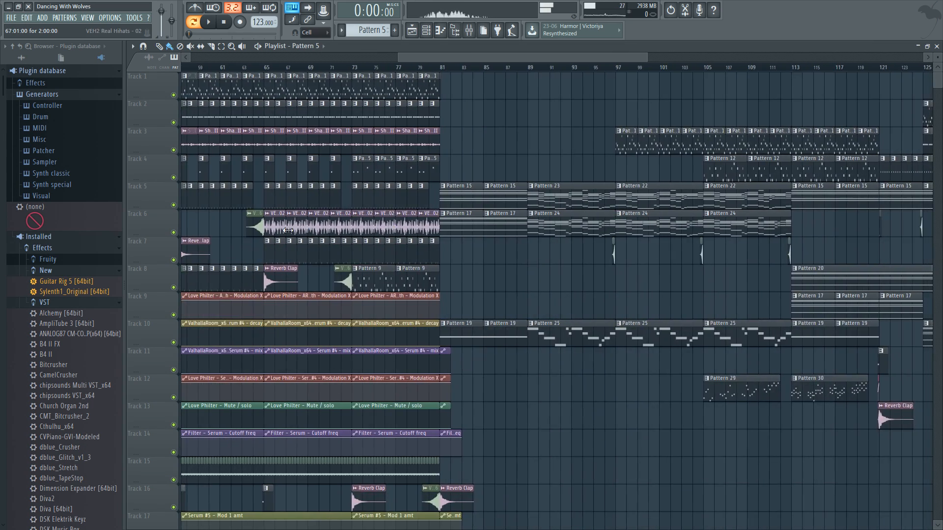
{"action": "mouse_move", "coordinate": [471, 56]}
{"action": "left_mouse_down"}
{"action": "mouse_move", "coordinate": [420, 57]}
{"action": "mouse_move", "coordinate": [432, 57]}
{"action": "left_mouse_up"}
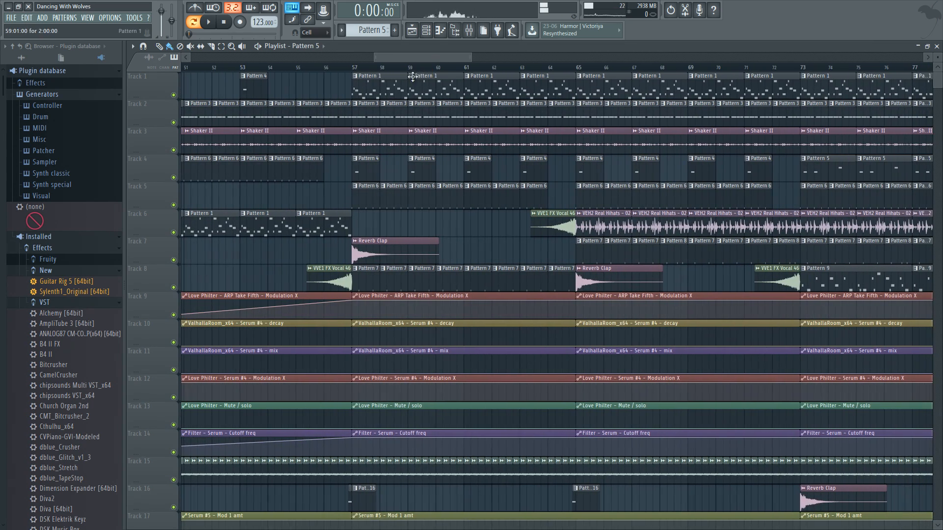
{"action": "left_click", "coordinate": [352, 68]}
{"action": "scroll", "coordinate": [354, 71], "scroll_direction": "down", "scroll_amount": 4}
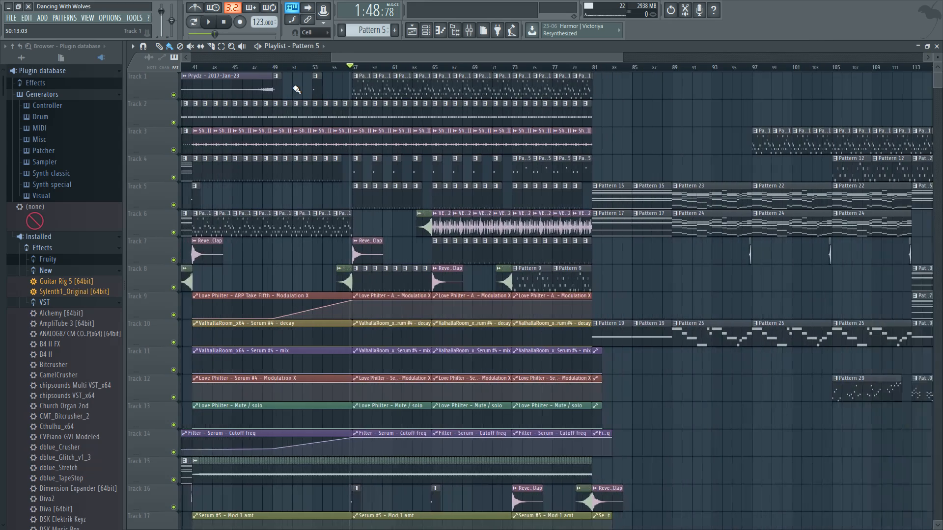
{"action": "left_click_drag", "start_coordinate": [416, 55], "coordinate": [341, 57]}
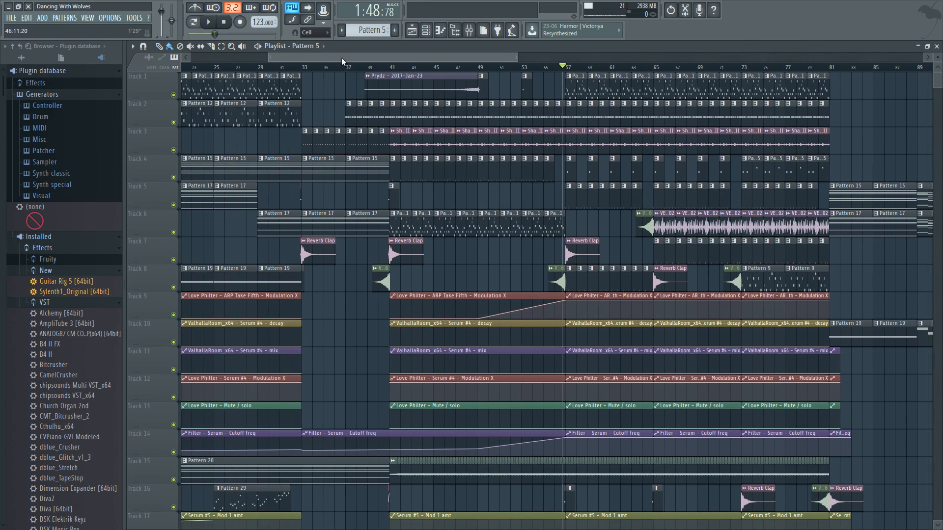
Step: Play the song from bar 41 to hear the build-up section, and stop playback
{"action": "left_click", "coordinate": [395, 68]}
{"action": "key", "text": "space"}
{"action": "scroll", "coordinate": [619, 164], "scroll_direction": "up", "scroll_amount": 3}
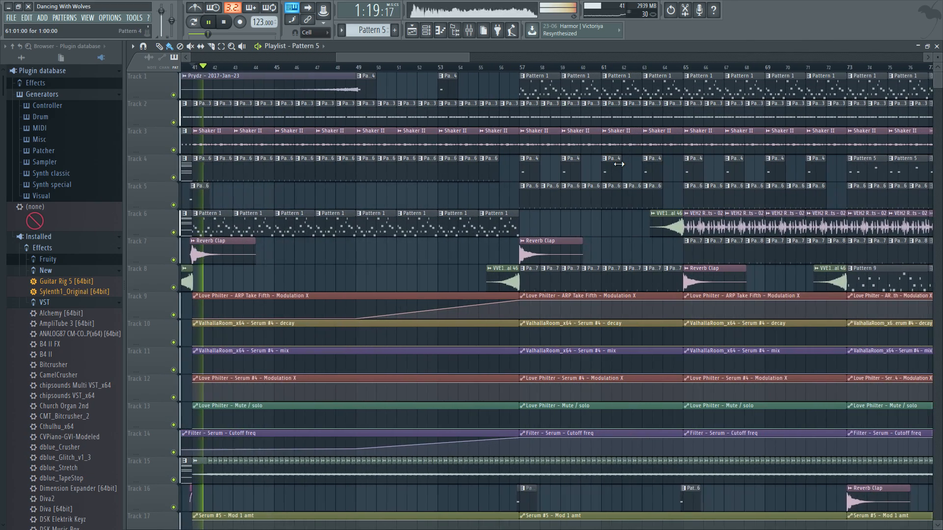
{"action": "left_click", "coordinate": [176, 149], "text": "ctrl"}
{"action": "left_click", "coordinate": [176, 149], "text": "ctrl"}
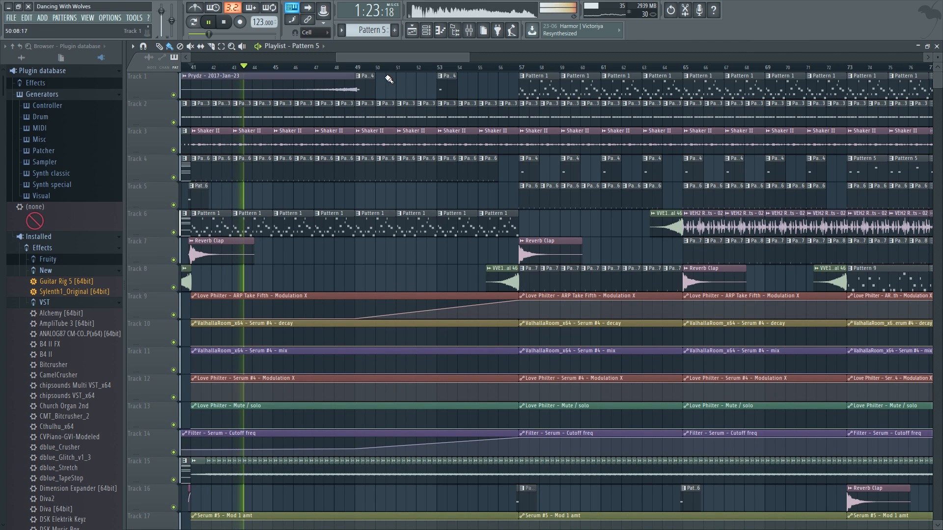
{"action": "left_click_drag", "start_coordinate": [416, 57], "coordinate": [428, 66]}
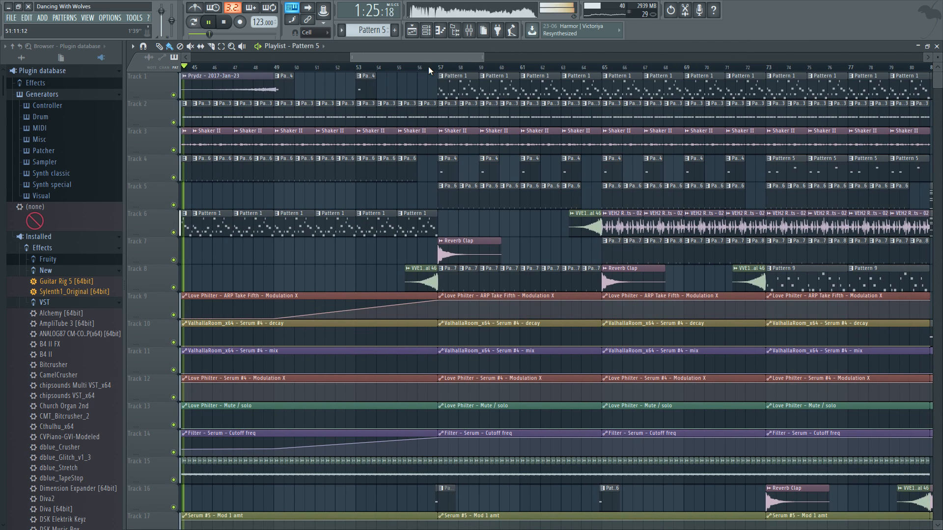
{"action": "key", "text": "space"}
Step: Play the song from bar 57 to hear the section that follows the build-up
{"action": "left_click", "coordinate": [437, 65]}
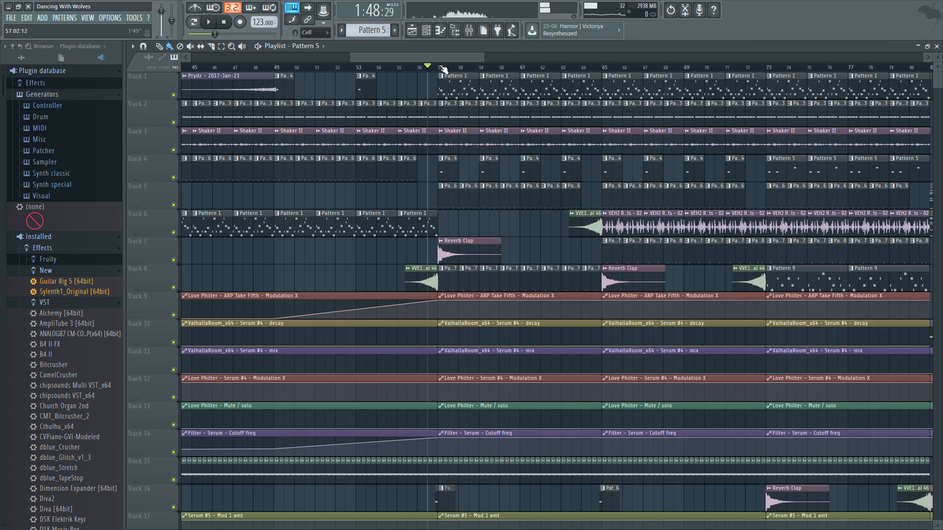
{"action": "key", "text": "space"}
{"action": "left_click_drag", "start_coordinate": [419, 54], "coordinate": [455, 55]}
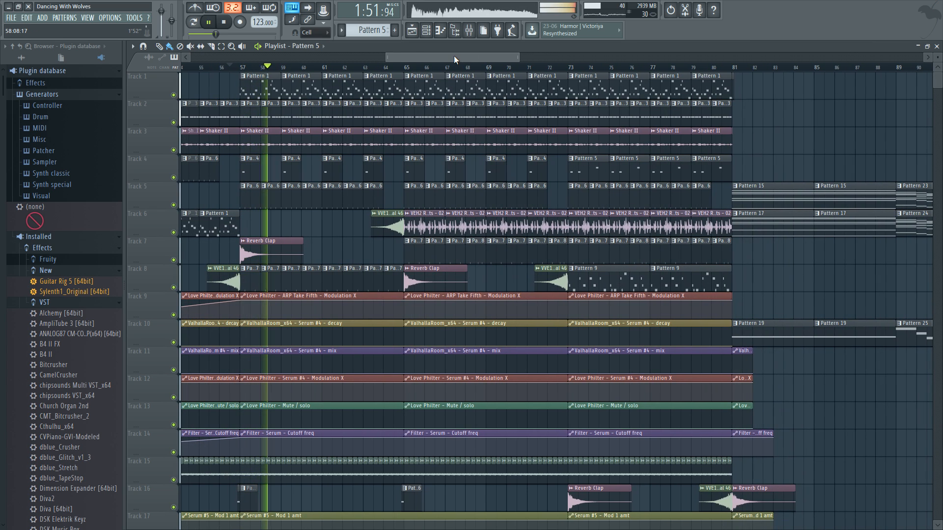
Step: Move the song position to bar 65, stop playback and examine the layers between bars 57 and 81
{"action": "left_click", "coordinate": [404, 66]}
{"action": "key", "text": "space"}
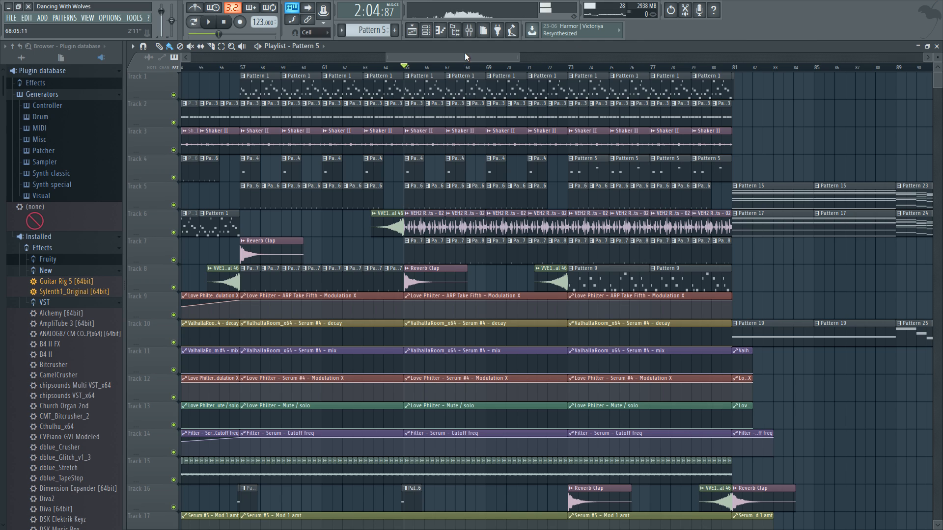
{"action": "left_click_drag", "start_coordinate": [465, 54], "coordinate": [461, 58]}
{"action": "scroll", "coordinate": [463, 237], "scroll_direction": "down", "scroll_amount": 1}
{"action": "scroll", "coordinate": [420, 170], "scroll_direction": "up", "scroll_amount": 4}
{"action": "scroll", "coordinate": [443, 185], "scroll_direction": "down", "scroll_amount": 3}
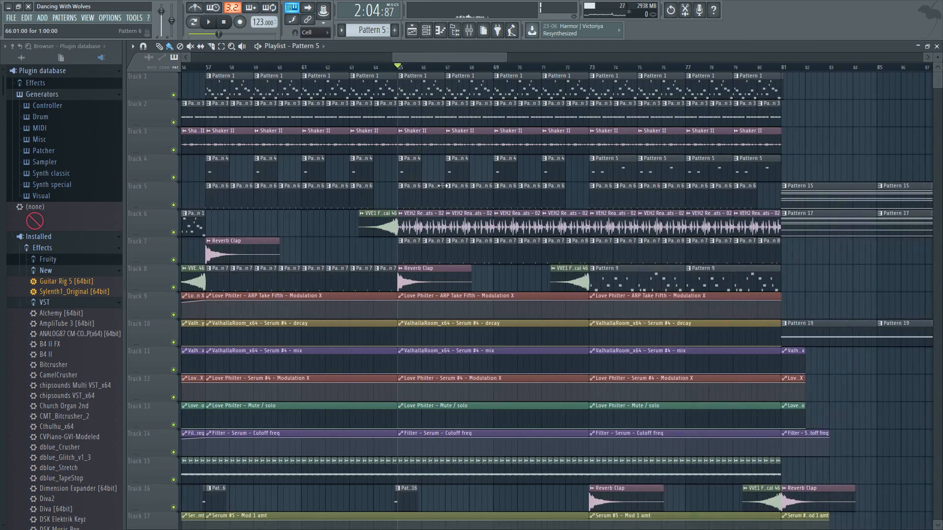
Step: Play the song from bar 65 to hear the section with the added VEH2 loop, and stop playback
{"action": "scroll", "coordinate": [443, 185], "scroll_direction": "down", "scroll_amount": 1}
{"action": "key", "text": "space"}
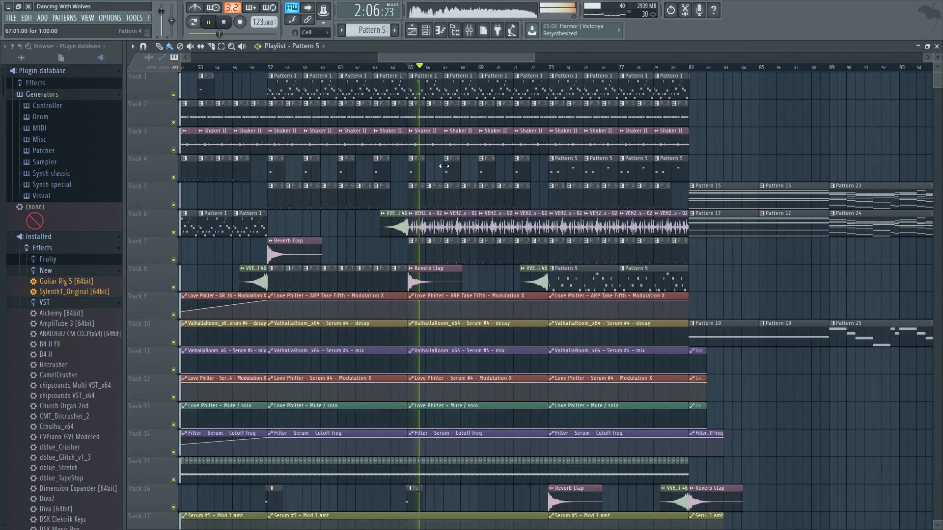
{"action": "left_click_drag", "start_coordinate": [424, 54], "coordinate": [434, 54]}
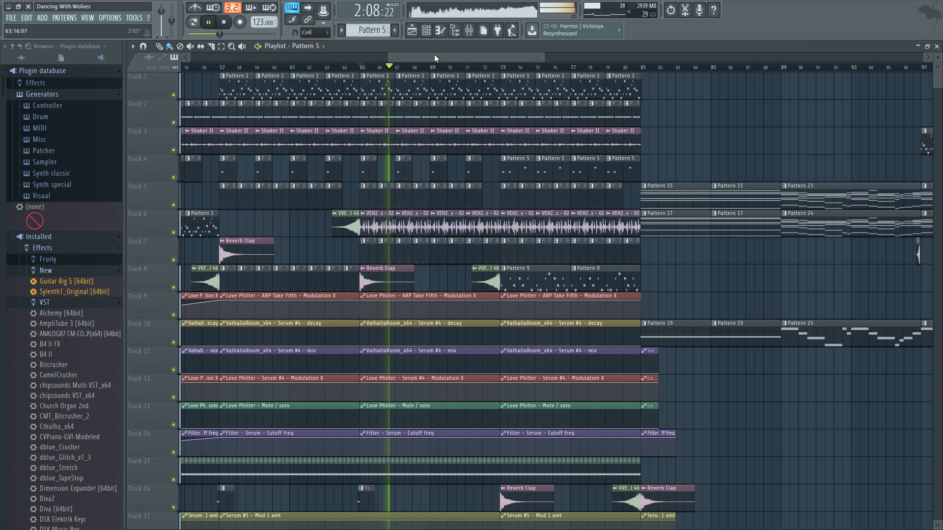
{"action": "key", "text": "space"}
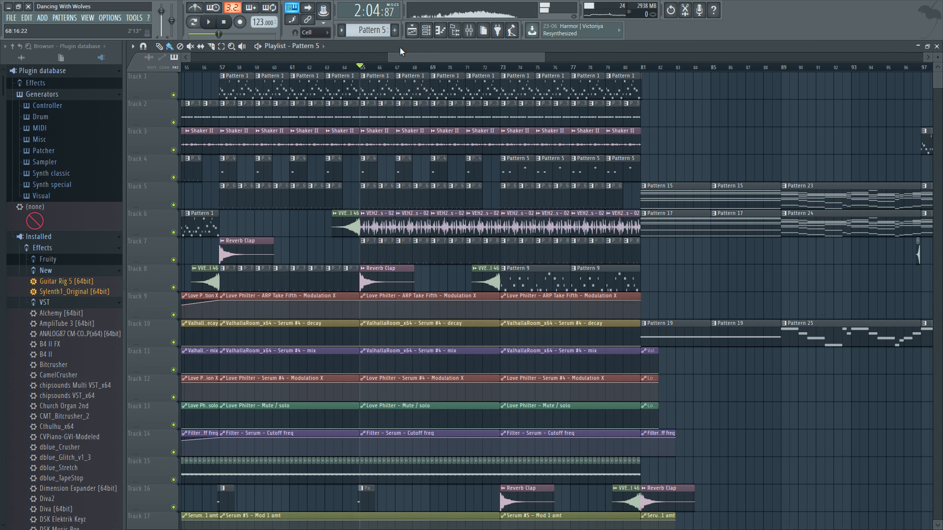
{"action": "mouse_move", "coordinate": [440, 58]}
{"action": "left_mouse_down"}
{"action": "mouse_move", "coordinate": [418, 60]}
{"action": "mouse_move", "coordinate": [438, 61]}
{"action": "left_mouse_up"}
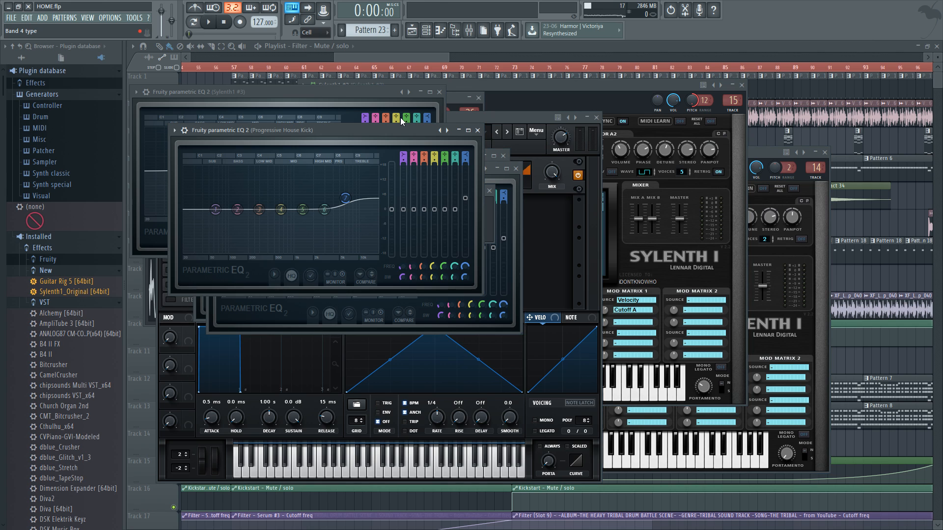
Step: Examine the Sylenth1 #2 chord notes of Pattern 16 at bar 73 in the Piano roll, and return to the Playlist
{"action": "left_click_drag", "start_coordinate": [364, 57], "coordinate": [378, 70]}
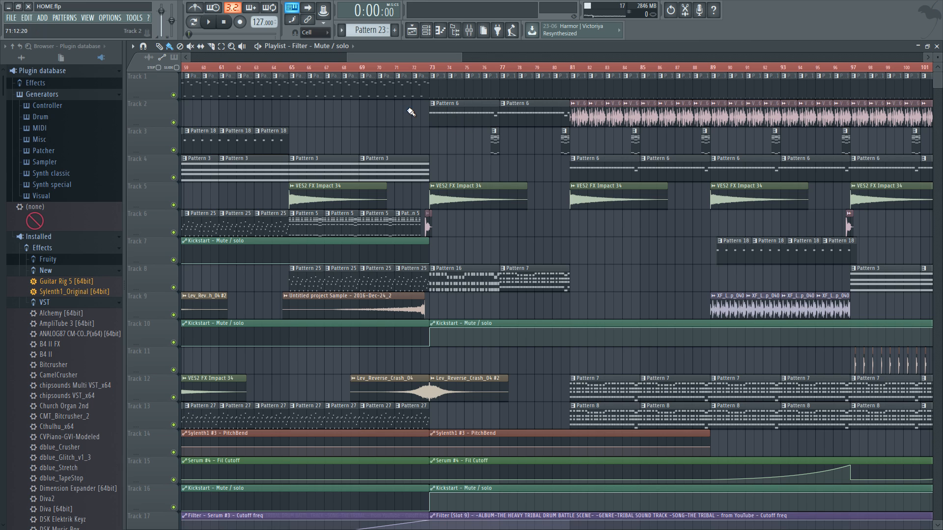
{"action": "scroll", "coordinate": [438, 159], "scroll_direction": "up", "scroll_amount": 4}
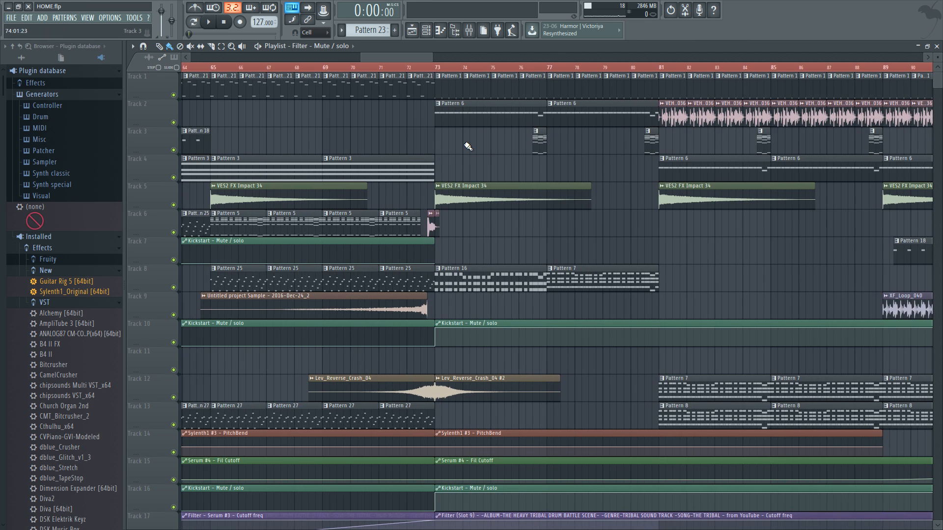
{"action": "double_click", "coordinate": [501, 277]}
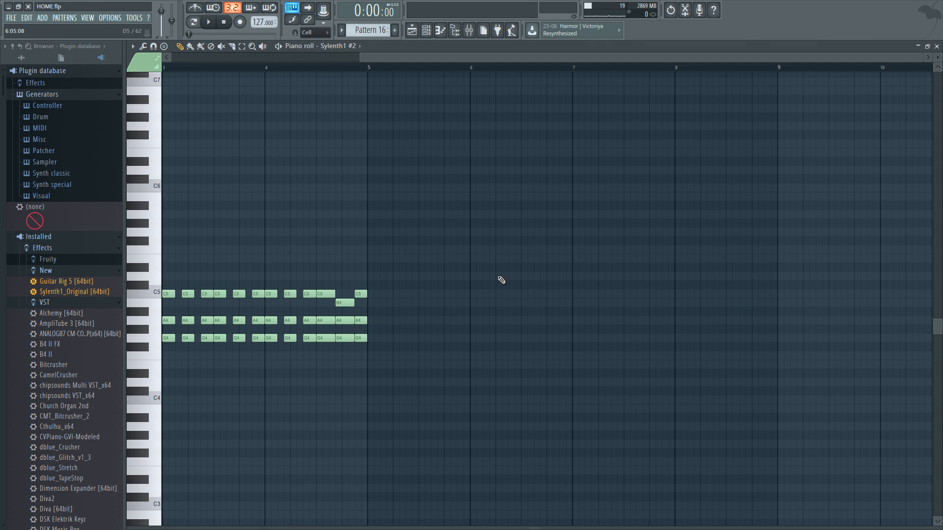
{"action": "scroll", "coordinate": [540, 221], "scroll_direction": "up", "scroll_amount": 5}
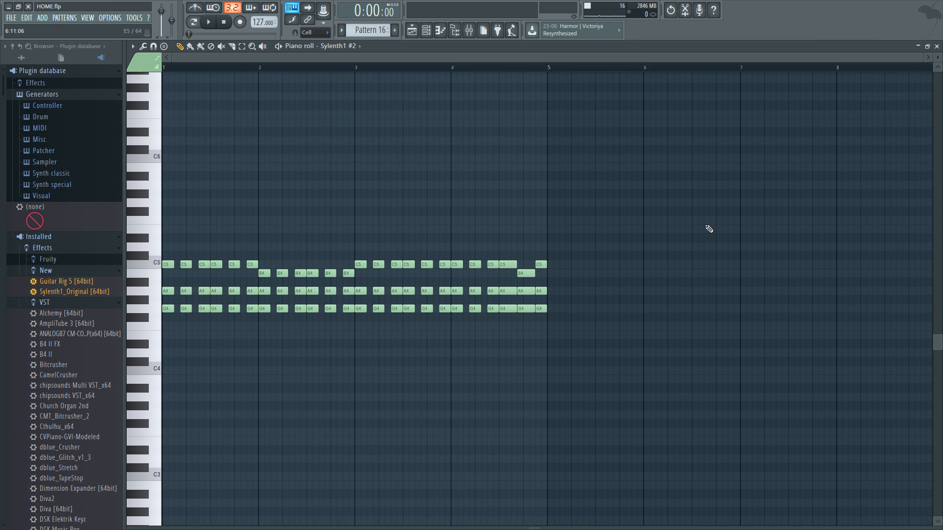
{"action": "left_click", "coordinate": [929, 47]}
{"action": "left_click", "coordinate": [936, 47]}
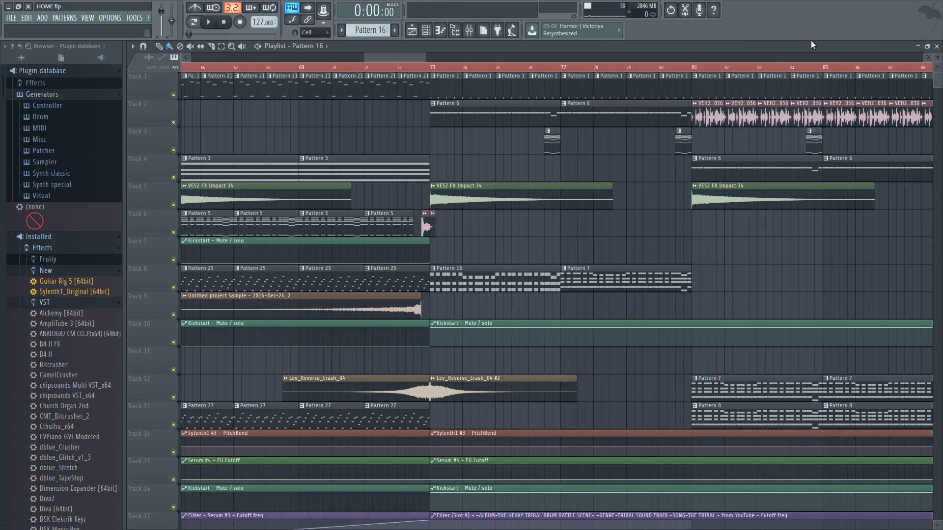
Step: Play the song from just before bar 73 to hear Pattern 16 in context, and stop playback
{"action": "left_click", "coordinate": [426, 66]}
{"action": "key", "text": "space"}
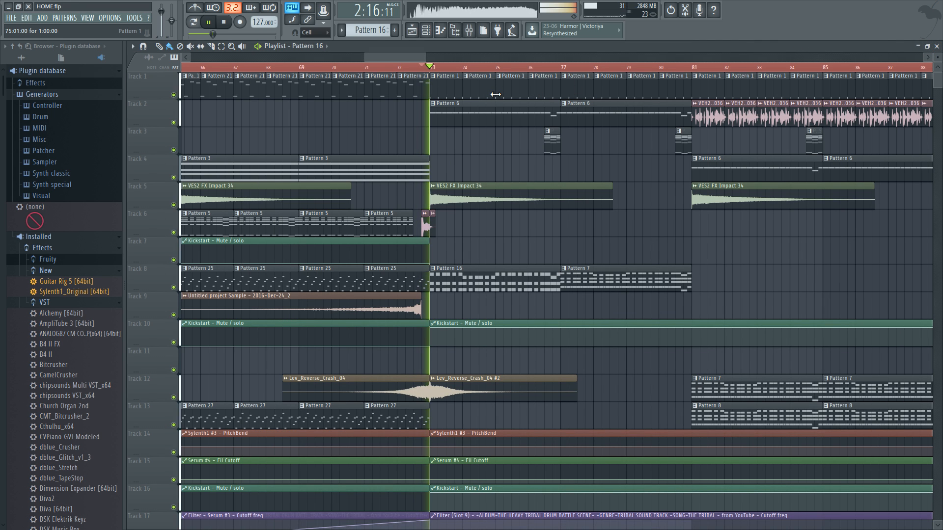
{"action": "left_click_drag", "start_coordinate": [402, 57], "coordinate": [419, 57]}
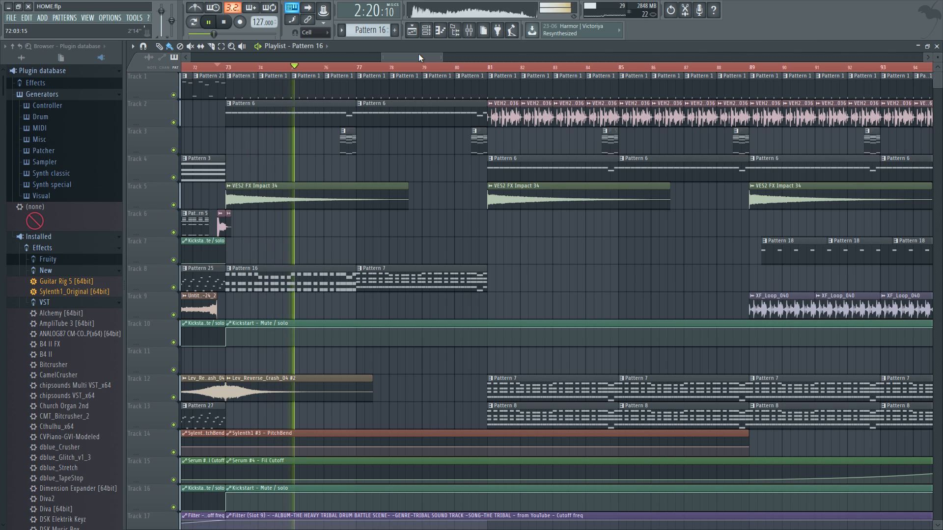
{"action": "left_click", "coordinate": [225, 23]}
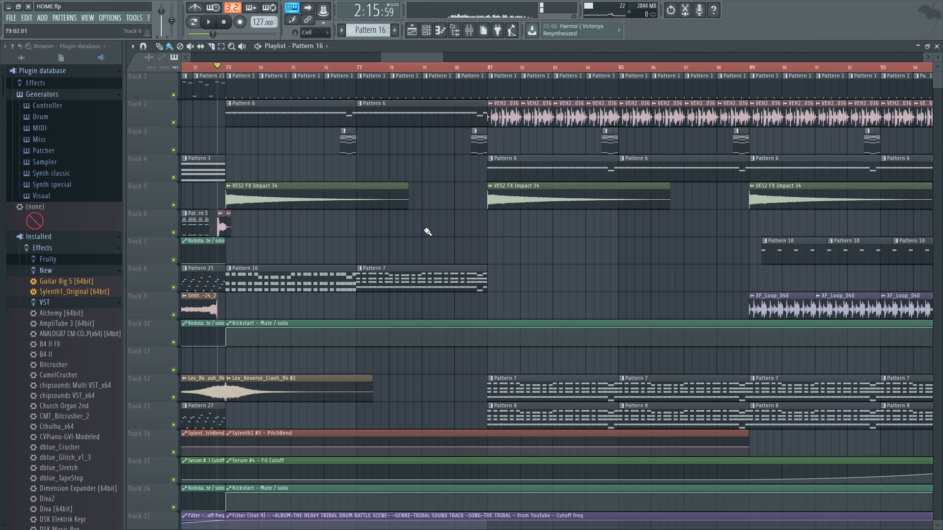
Step: Examine the Sylenth1 #2 notes of Pattern 7 at bar 77 in the Piano roll, and close it
{"action": "double_click", "coordinate": [413, 278]}
{"action": "scroll", "coordinate": [491, 275], "scroll_direction": "down", "scroll_amount": 3}
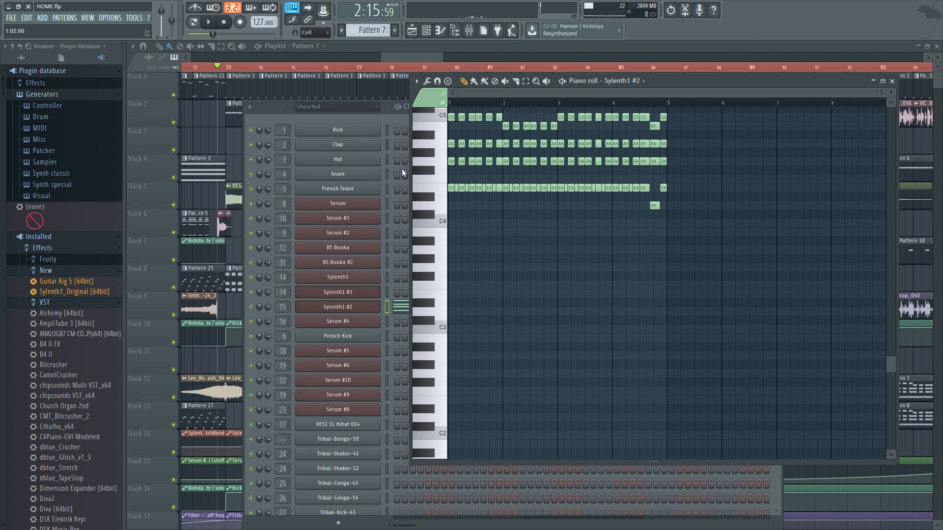
{"action": "scroll", "coordinate": [463, 188], "scroll_direction": "up", "scroll_amount": 3, "text": "ctrl"}
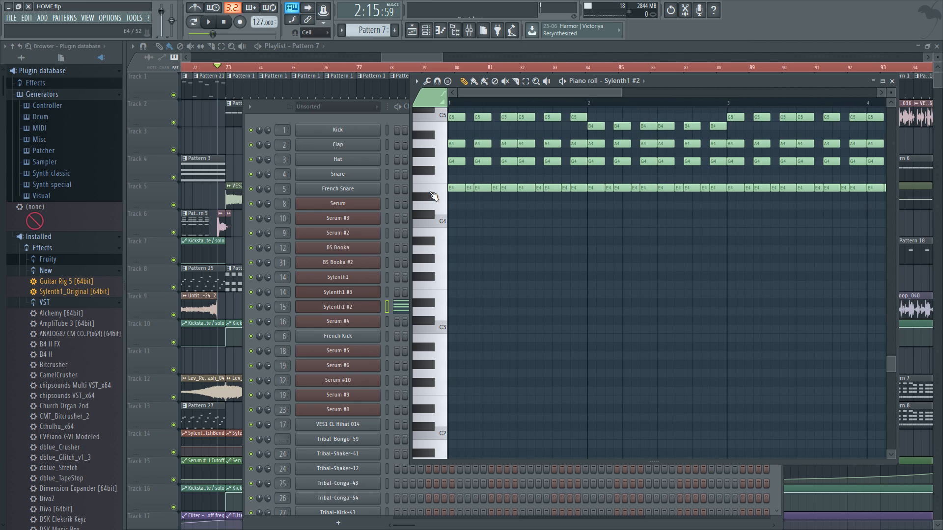
{"action": "scroll", "coordinate": [491, 208], "scroll_direction": "up", "scroll_amount": 2}
{"action": "scroll", "coordinate": [491, 208], "scroll_direction": "down", "scroll_amount": 1, "text": "ctrl"}
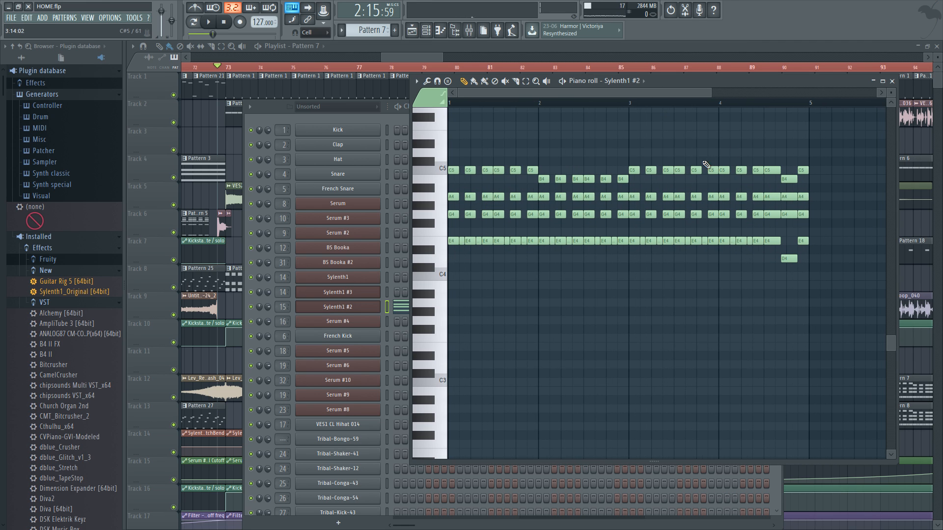
{"action": "left_click", "coordinate": [893, 81]}
Step: Solo Track 2 and play its VEH2 house loop from bar 81, stop playback and unsolo the track
{"action": "left_click_drag", "start_coordinate": [417, 54], "coordinate": [415, 56]}
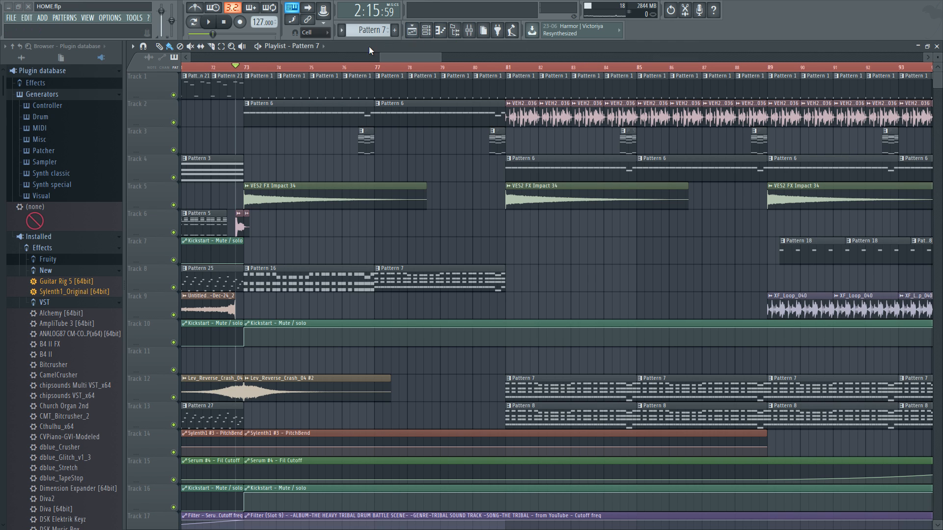
{"action": "left_click_drag", "start_coordinate": [392, 58], "coordinate": [394, 55]}
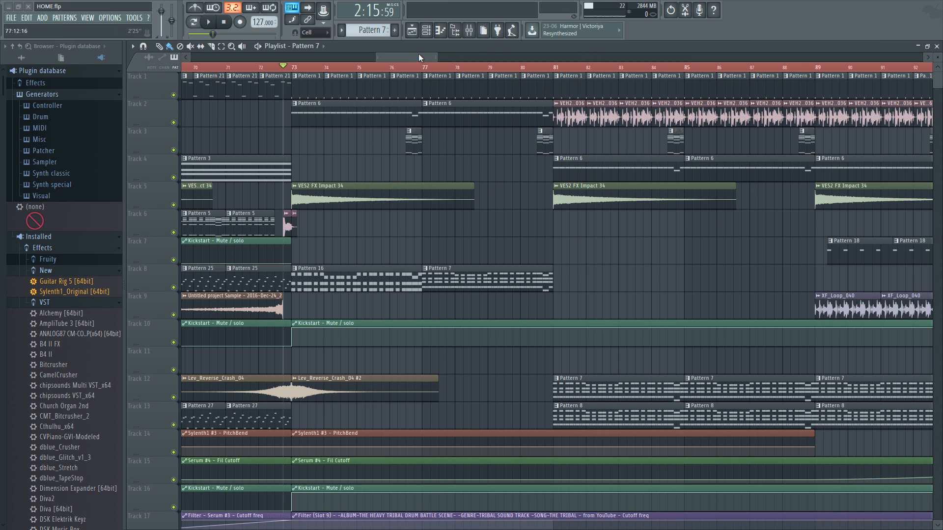
{"action": "left_click_drag", "start_coordinate": [419, 57], "coordinate": [435, 57]}
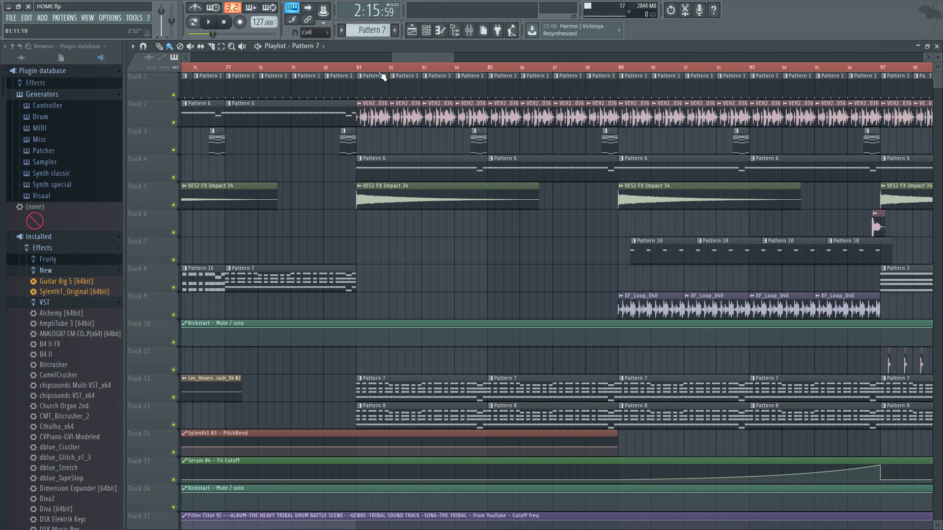
{"action": "right_click", "coordinate": [173, 123]}
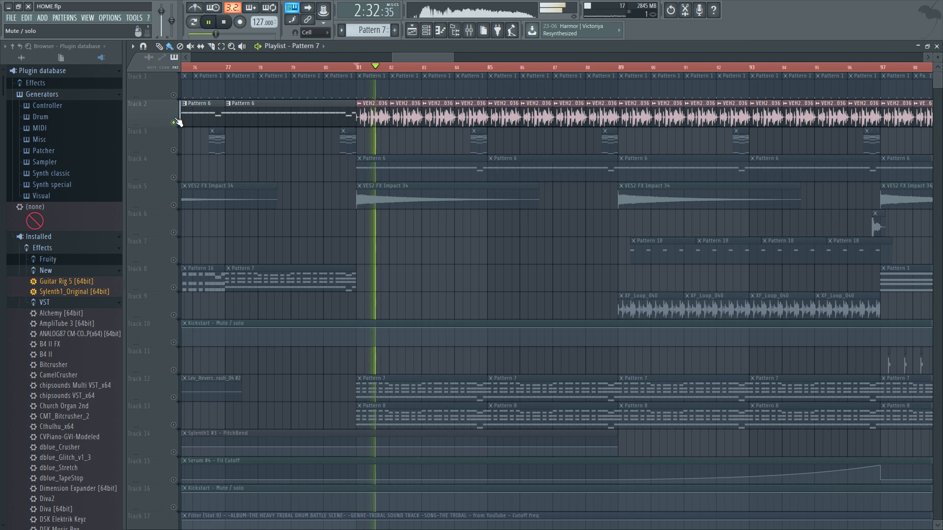
{"action": "key", "text": "space"}
{"action": "right_click", "coordinate": [174, 123]}
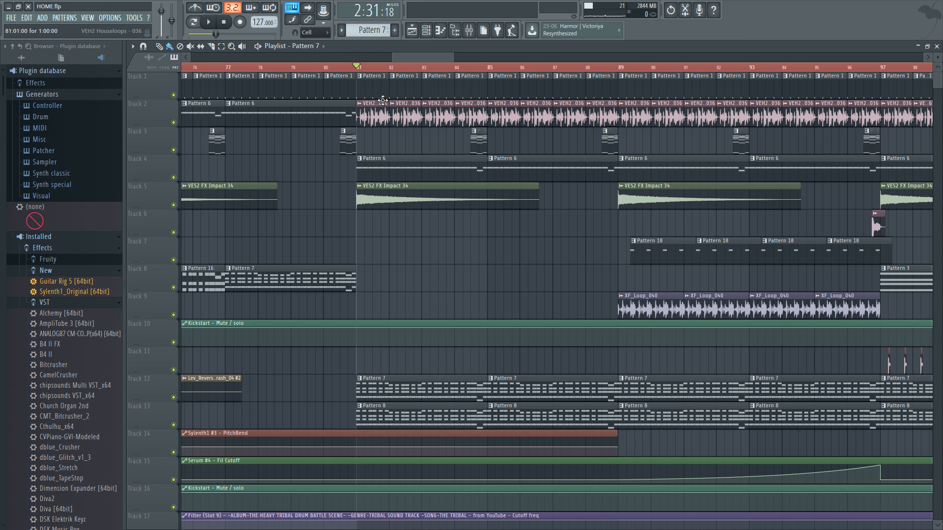
Step: Play the song from bar 79 to hear the transition into the section at bar 81, and stop playback
{"action": "scroll", "coordinate": [373, 182], "scroll_direction": "right", "scroll_amount": 12}
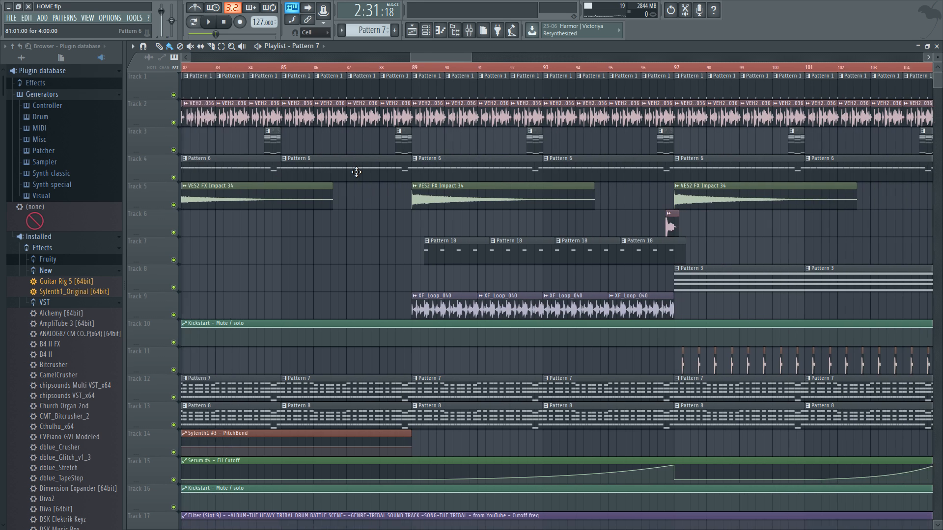
{"action": "scroll", "coordinate": [418, 157], "scroll_direction": "left", "scroll_amount": 11}
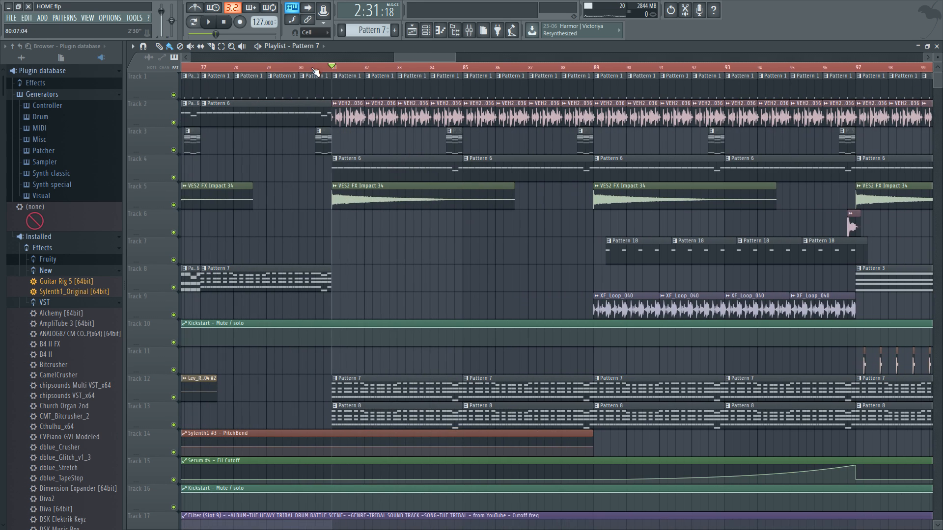
{"action": "left_click_drag", "start_coordinate": [313, 69], "coordinate": [266, 69]}
{"action": "key", "text": "space"}
{"action": "scroll", "coordinate": [318, 198], "scroll_direction": "up", "scroll_amount": 3}
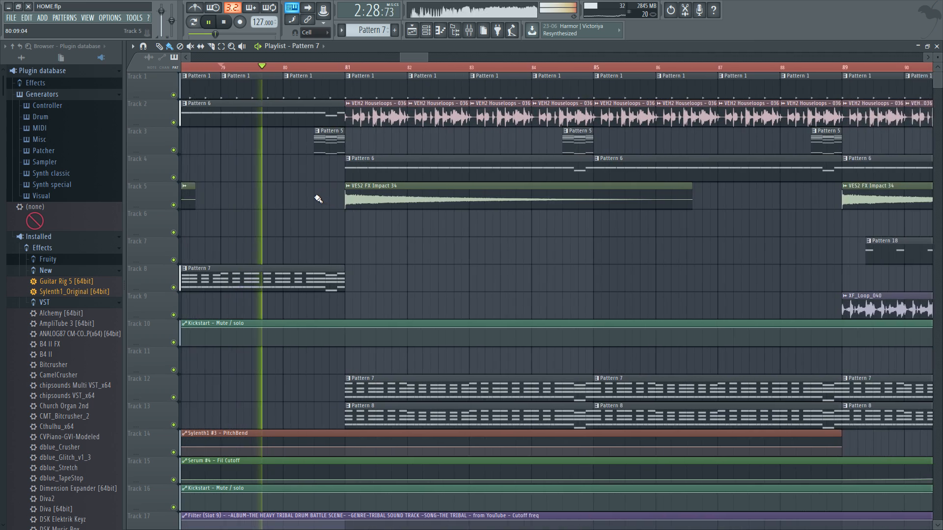
{"action": "scroll", "coordinate": [318, 198], "scroll_direction": "up", "scroll_amount": 1}
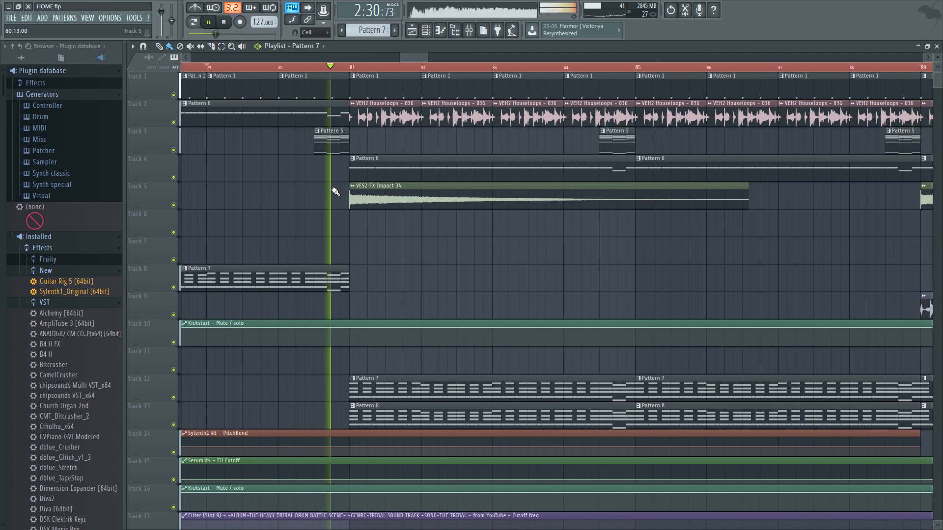
{"action": "scroll", "coordinate": [428, 140], "scroll_direction": "down", "scroll_amount": 2}
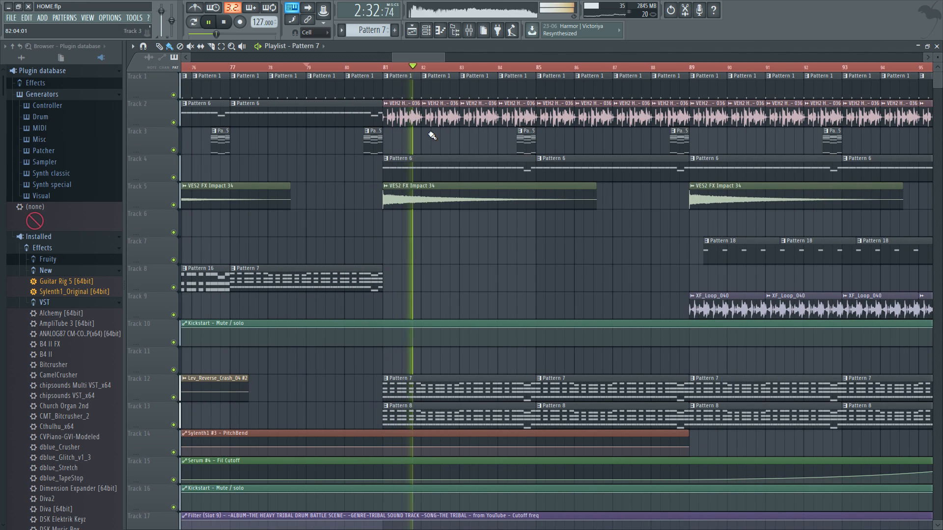
{"action": "left_click_drag", "start_coordinate": [412, 54], "coordinate": [426, 58]}
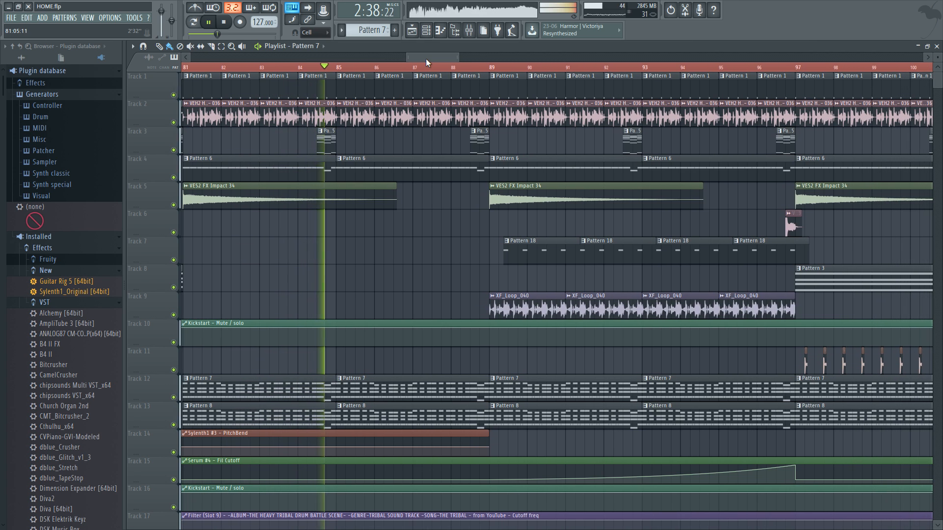
{"action": "key", "text": "space"}
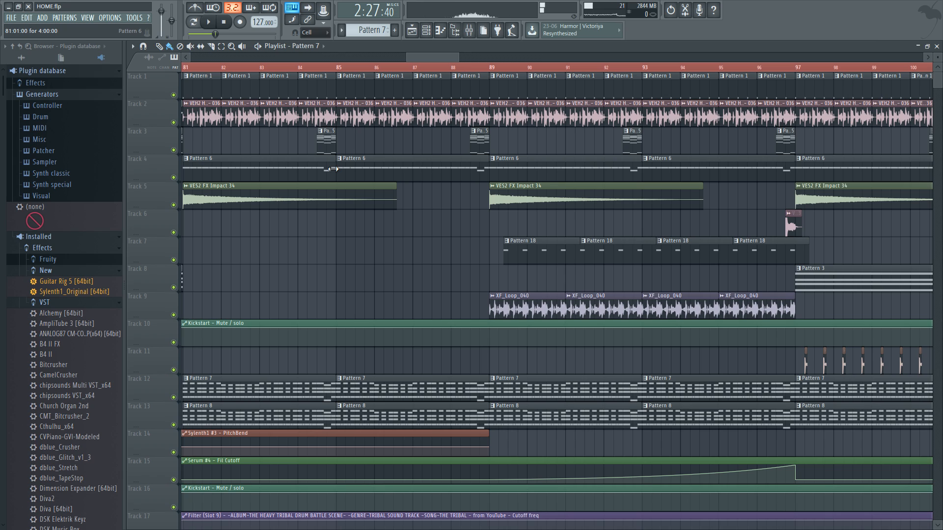
Step: Examine the automation tracks between bars 85 and 111, especially the Serum #4 Fil Cutoff curve on Track 15
{"action": "scroll", "coordinate": [333, 169], "scroll_direction": "down", "scroll_amount": 5}
{"action": "scroll", "coordinate": [421, 166], "scroll_direction": "down", "scroll_amount": 1}
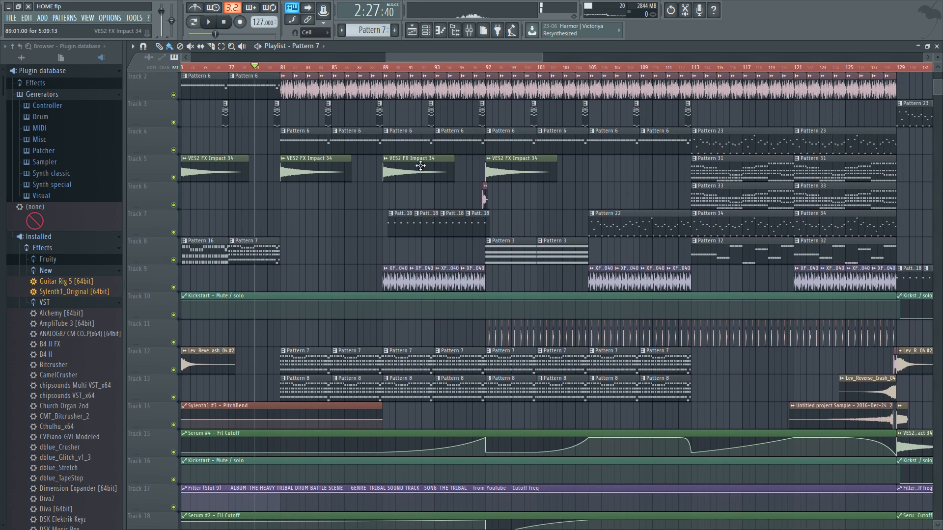
{"action": "scroll", "coordinate": [332, 195], "scroll_direction": "down", "scroll_amount": 7}
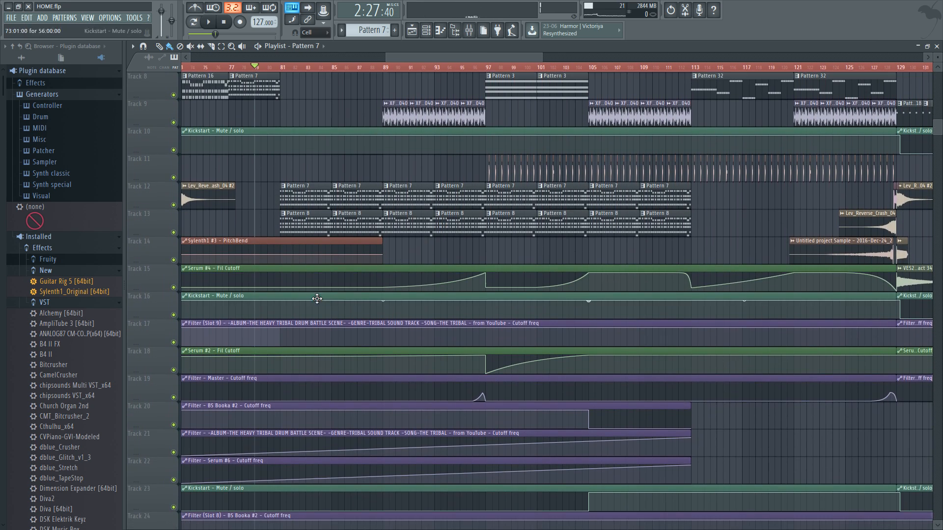
{"action": "scroll", "coordinate": [407, 290], "scroll_direction": "up", "scroll_amount": 3}
{"action": "scroll", "coordinate": [406, 290], "scroll_direction": "up", "scroll_amount": 3}
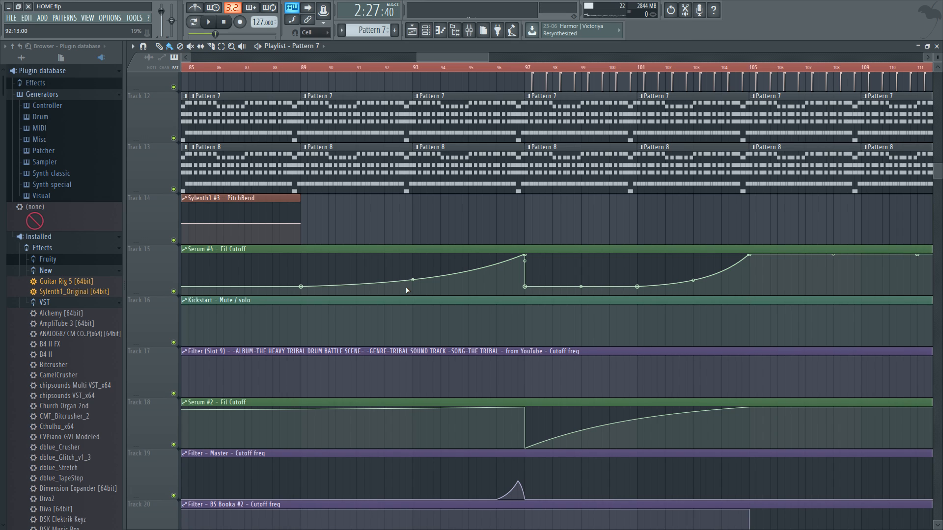
{"action": "scroll", "coordinate": [407, 290], "scroll_direction": "down", "scroll_amount": 1}
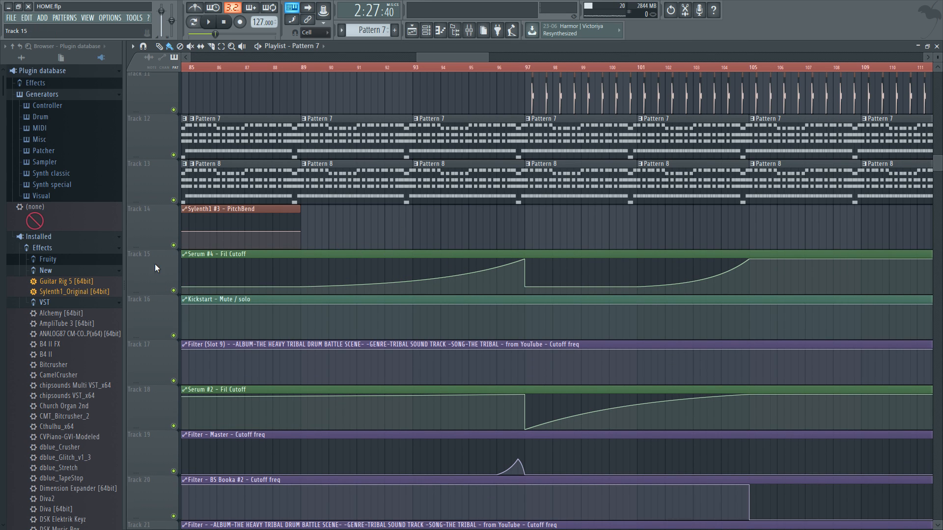
{"action": "scroll", "coordinate": [516, 161], "scroll_direction": "up", "scroll_amount": 3}
{"action": "scroll", "coordinate": [426, 199], "scroll_direction": "down", "scroll_amount": 2}
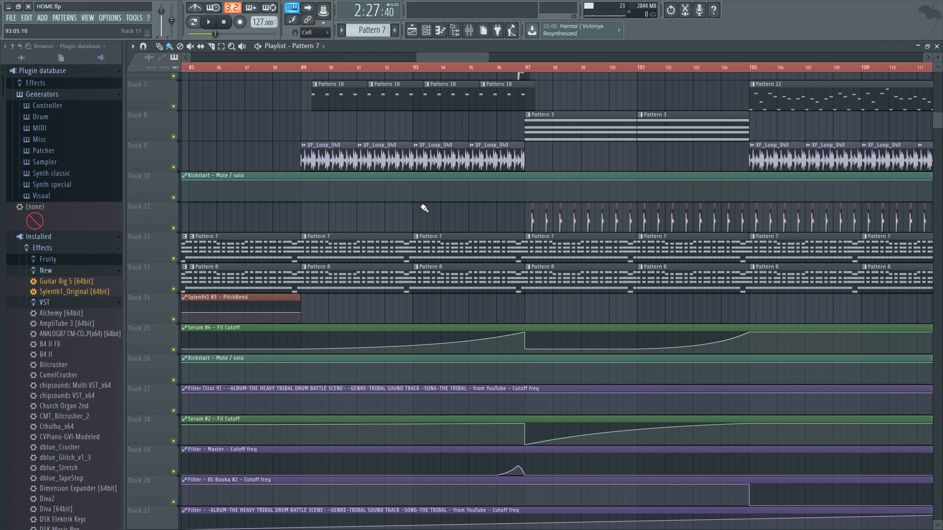
Step: Play the song from bar 89 past bar 97 to hear the filter cutoff build-up, and stop playback
{"action": "scroll", "coordinate": [414, 204], "scroll_direction": "down", "scroll_amount": 1}
{"action": "scroll", "coordinate": [479, 209], "scroll_direction": "up", "scroll_amount": 2}
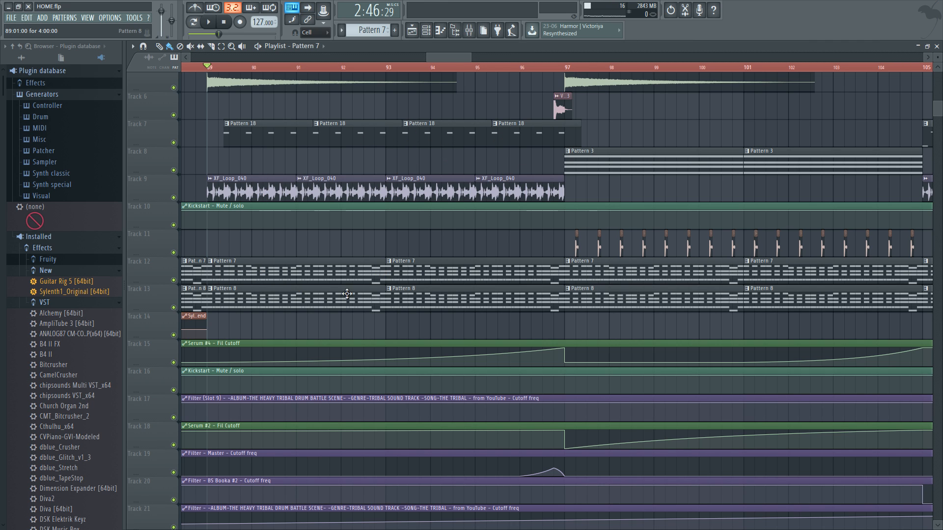
{"action": "key", "text": "space"}
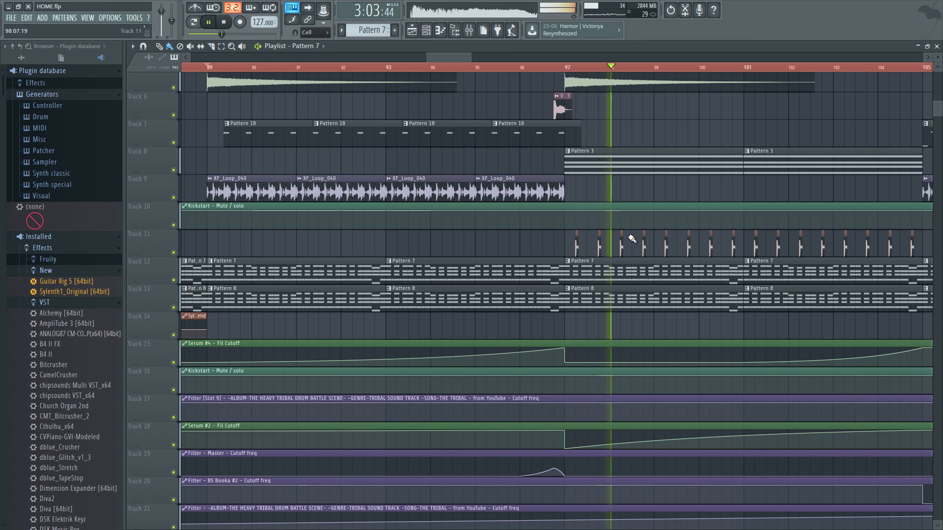
{"action": "key", "text": "space"}
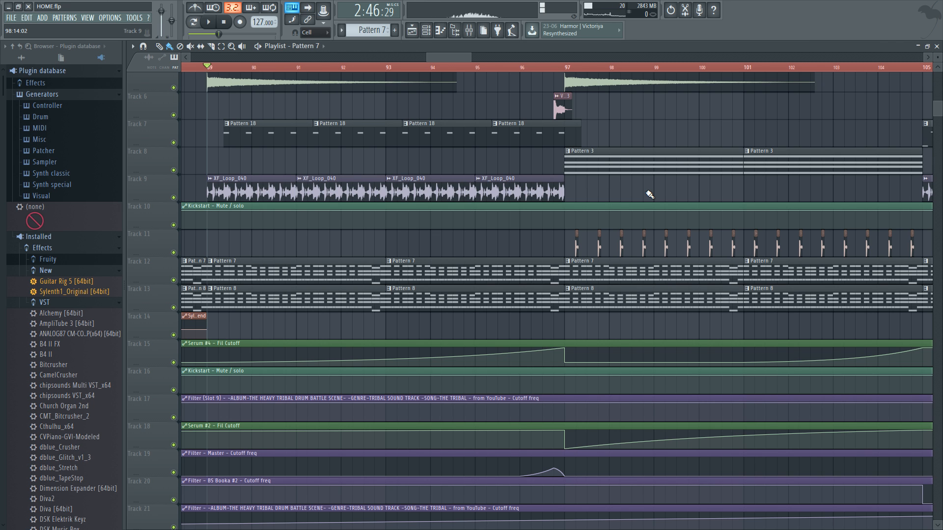
Step: Examine the pattern, sample and automation layers across bars 86 to 112, around the section change at bar 97
{"action": "left_click_drag", "start_coordinate": [460, 58], "coordinate": [426, 54]}
{"action": "scroll", "coordinate": [432, 152], "scroll_direction": "up", "scroll_amount": 4}
{"action": "scroll", "coordinate": [432, 153], "scroll_direction": "down", "scroll_amount": 3}
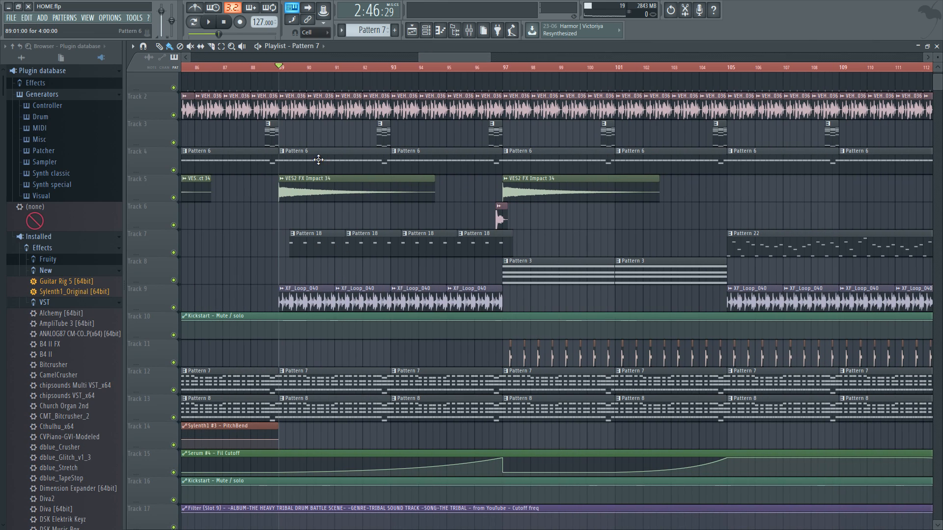
{"action": "scroll", "coordinate": [415, 297], "scroll_direction": "down", "scroll_amount": 4}
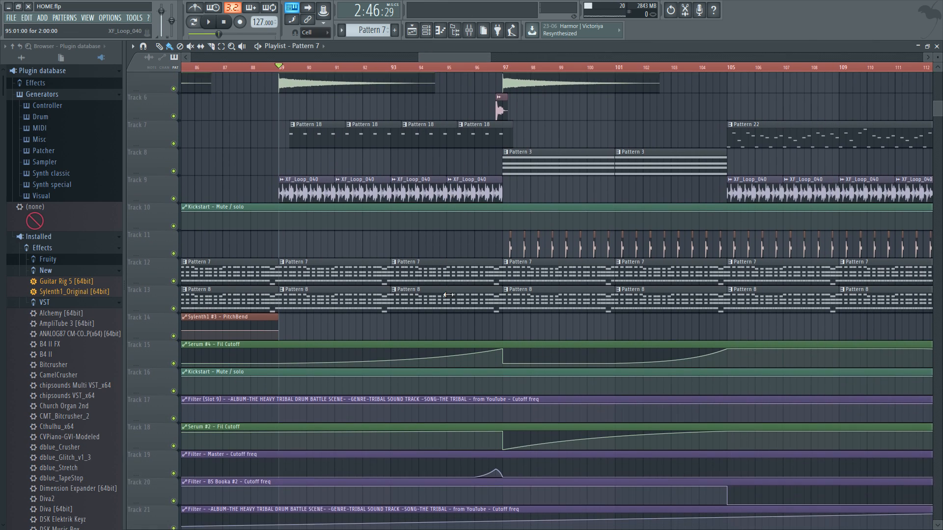
{"action": "scroll", "coordinate": [412, 301], "scroll_direction": "up", "scroll_amount": 4}
{"action": "scroll", "coordinate": [565, 269], "scroll_direction": "up", "scroll_amount": 2}
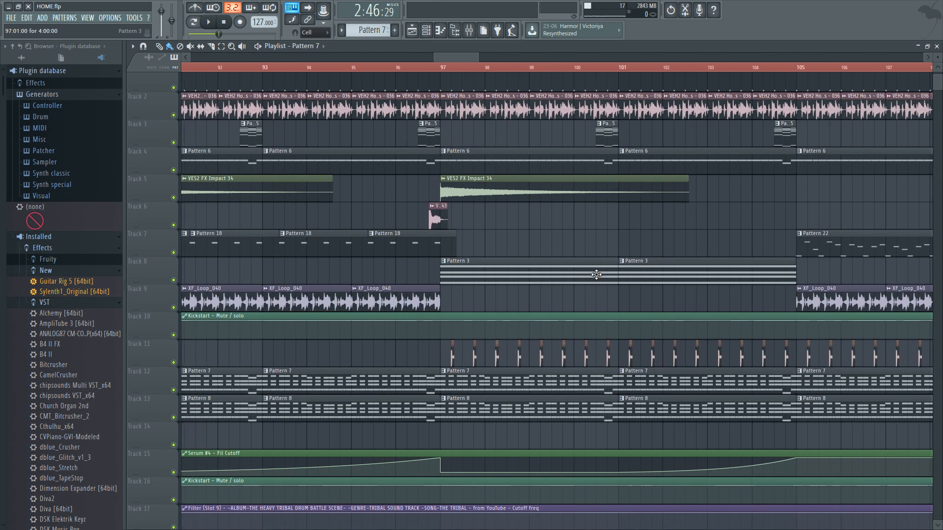
{"action": "left_click", "coordinate": [430, 77]}
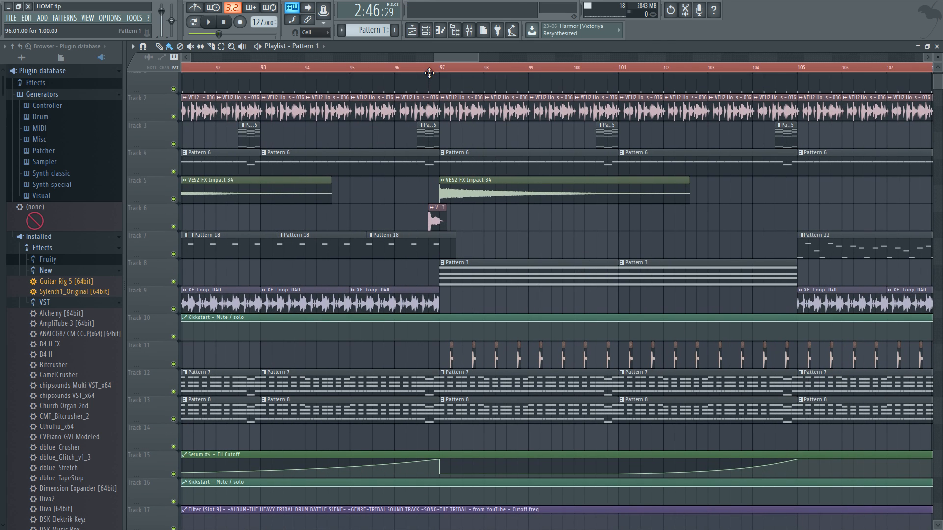
{"action": "left_click_drag", "start_coordinate": [464, 57], "coordinate": [472, 57]}
{"action": "scroll", "coordinate": [368, 353], "scroll_direction": "down", "scroll_amount": 5}
{"action": "scroll", "coordinate": [318, 297], "scroll_direction": "up", "scroll_amount": 3}
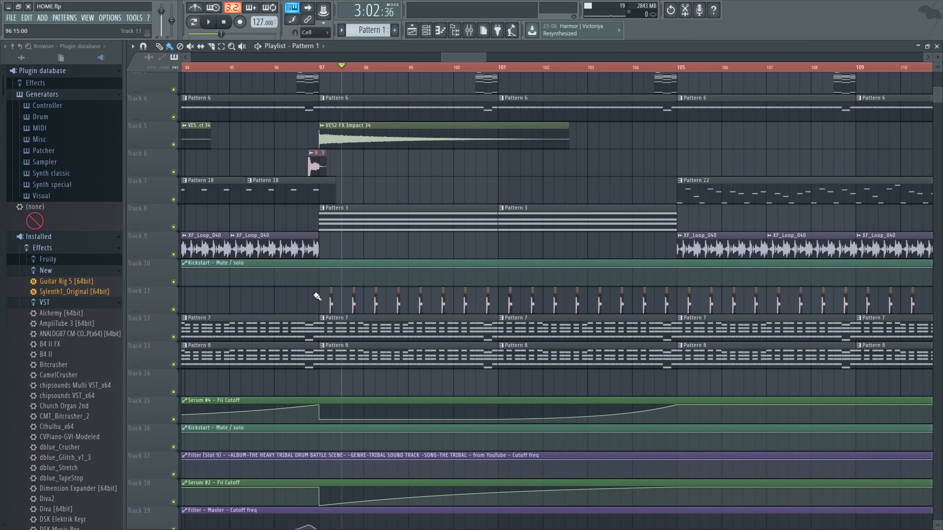
Step: Open Pattern 3 on Track 8 at bar 97 and return to the playlist
{"action": "double_click", "coordinate": [380, 226]}
{"action": "left_click", "coordinate": [857, 58]}
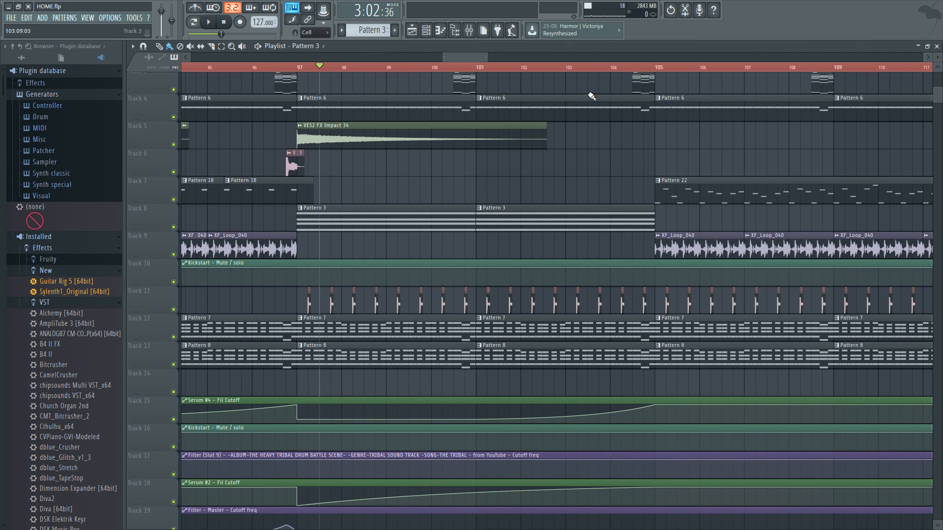
{"action": "scroll", "coordinate": [433, 178], "scroll_direction": "down", "scroll_amount": 2}
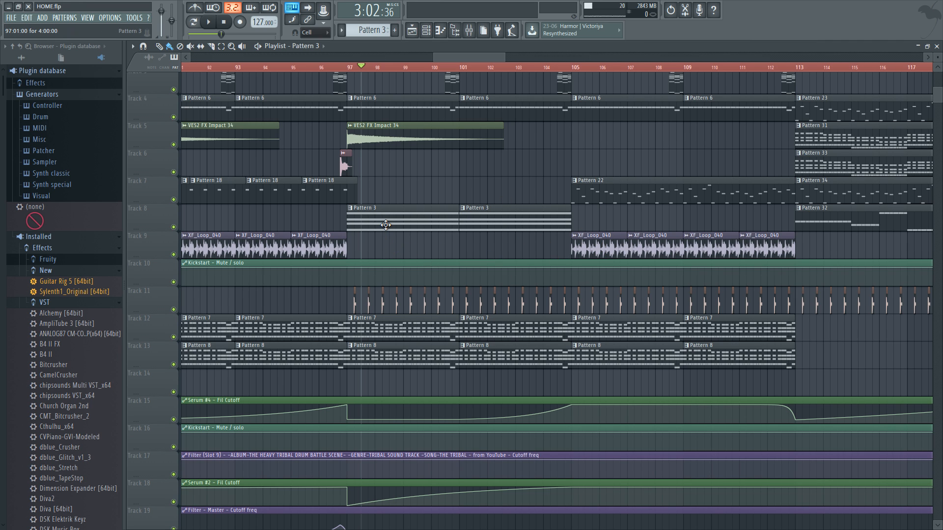
Step: Play the song from bar 96 past bar 97 to hear the Serum #2 and Master filter cutoff automation, and stop playback
{"action": "scroll", "coordinate": [366, 239], "scroll_direction": "down", "scroll_amount": 3}
{"action": "scroll", "coordinate": [298, 314], "scroll_direction": "up", "scroll_amount": 3}
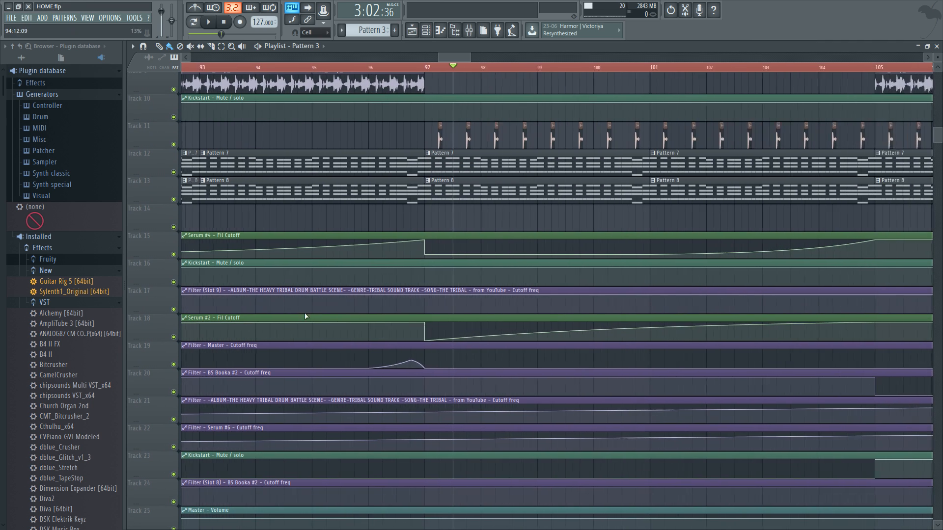
{"action": "left_click", "coordinate": [392, 70]}
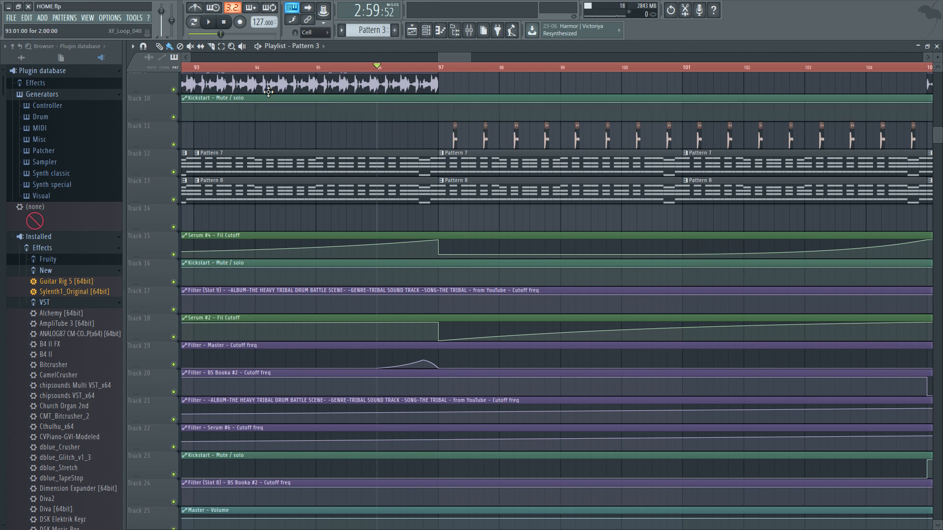
{"action": "key", "text": "space"}
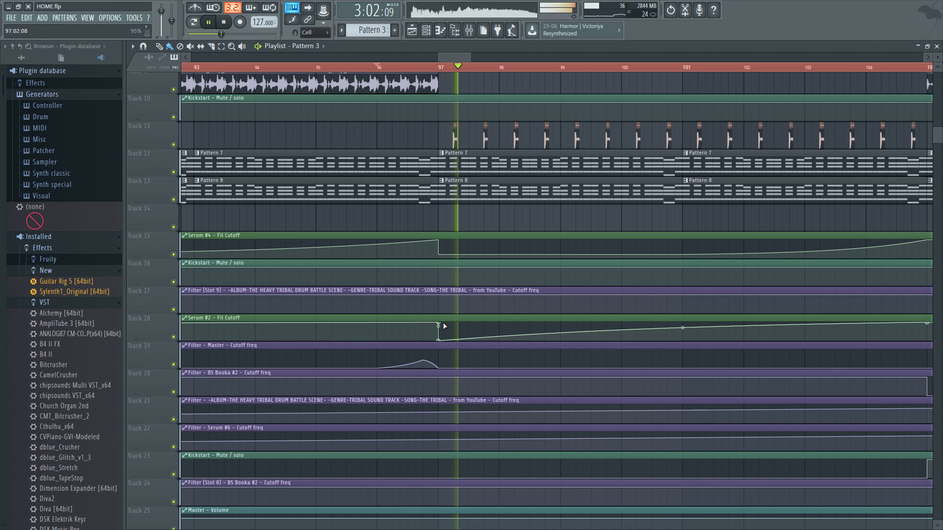
{"action": "key", "text": "space"}
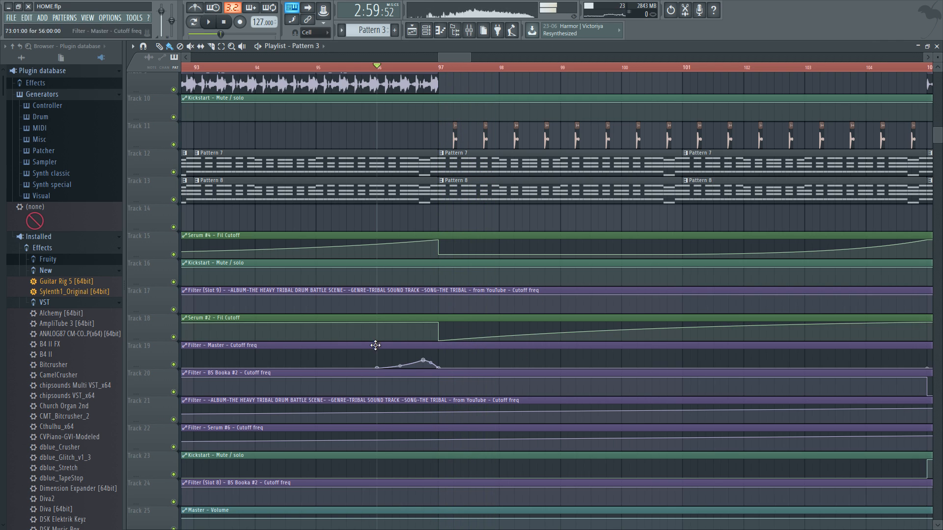
Step: Examine the Filter - Master cutoff curve on Track 19 and the surrounding automation tracks between bars 77 and 129
{"action": "scroll", "coordinate": [374, 357], "scroll_direction": "down", "scroll_amount": 5}
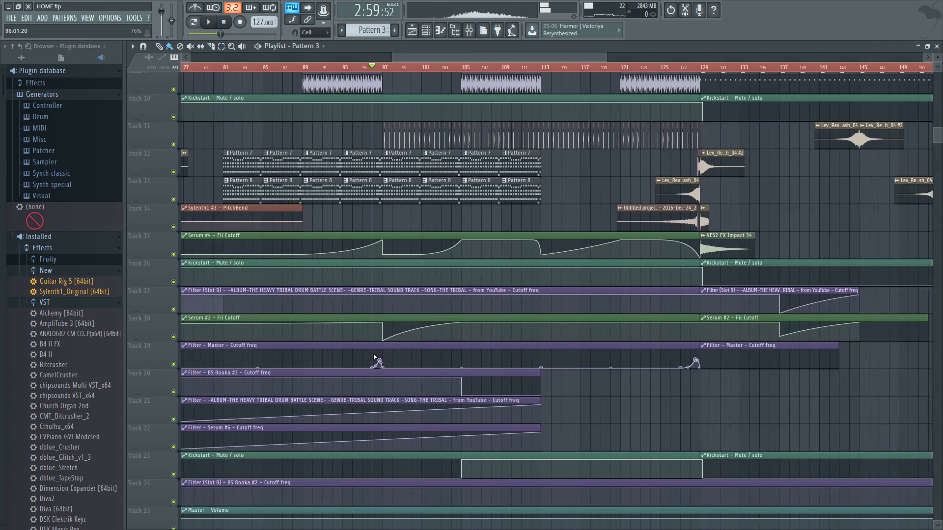
{"action": "scroll", "coordinate": [371, 360], "scroll_direction": "down", "scroll_amount": 3}
{"action": "scroll", "coordinate": [364, 362], "scroll_direction": "up", "scroll_amount": 3}
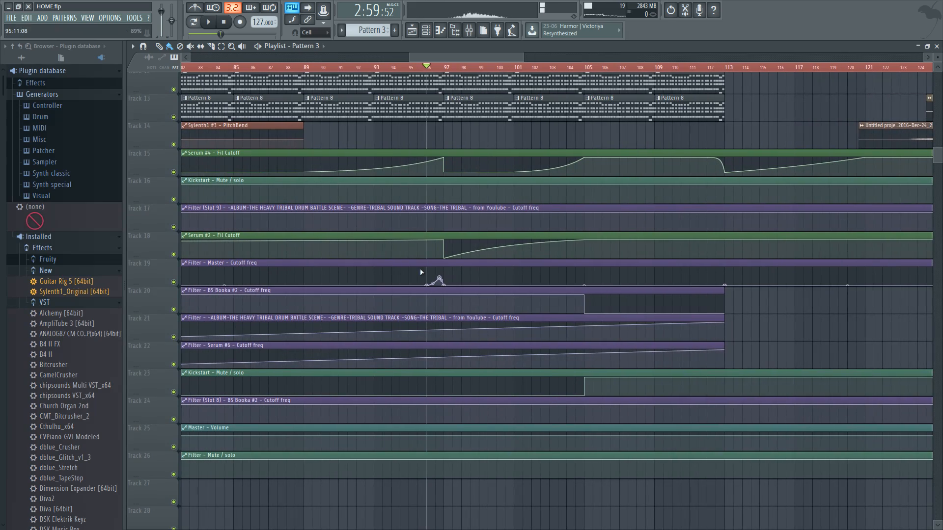
{"action": "scroll", "coordinate": [423, 301], "scroll_direction": "down", "scroll_amount": 3}
{"action": "scroll", "coordinate": [424, 301], "scroll_direction": "up", "scroll_amount": 2}
{"action": "scroll", "coordinate": [426, 303], "scroll_direction": "up", "scroll_amount": 2}
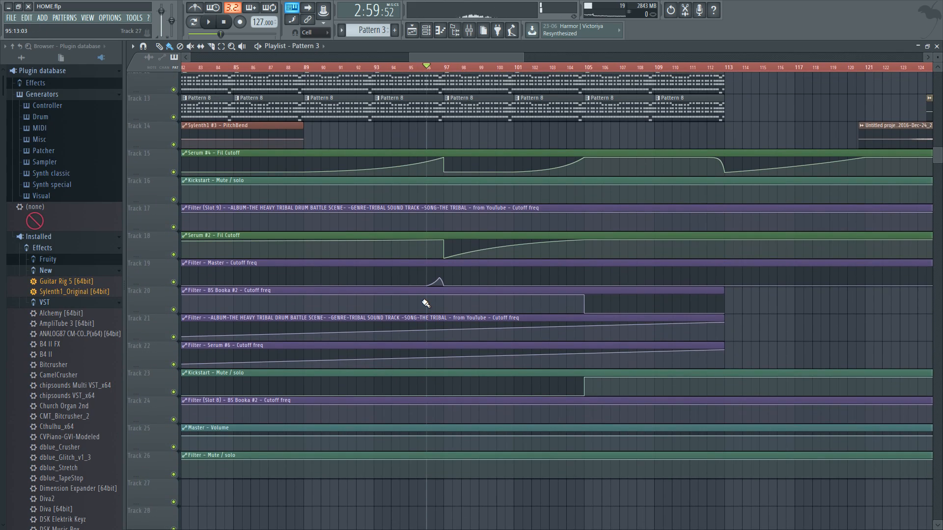
{"action": "scroll", "coordinate": [421, 311], "scroll_direction": "up", "scroll_amount": 3}
{"action": "scroll", "coordinate": [393, 305], "scroll_direction": "down", "scroll_amount": 4}
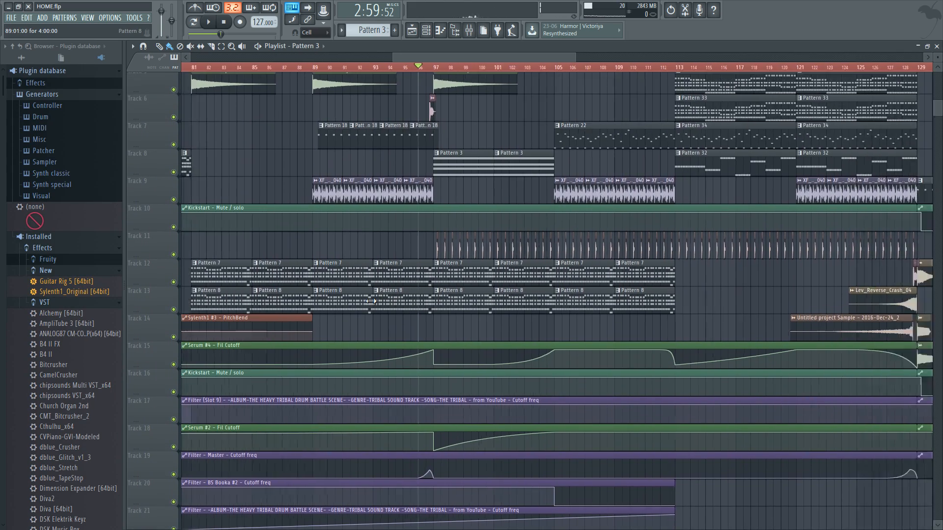
Step: Play the song from bar 121 past bar 125 to hear the layered Patterns 23 and 31 to 34, and stop playback
{"action": "scroll", "coordinate": [365, 294], "scroll_direction": "down", "scroll_amount": 1}
{"action": "scroll", "coordinate": [433, 265], "scroll_direction": "up", "scroll_amount": 4}
{"action": "scroll", "coordinate": [508, 173], "scroll_direction": "up", "scroll_amount": 2}
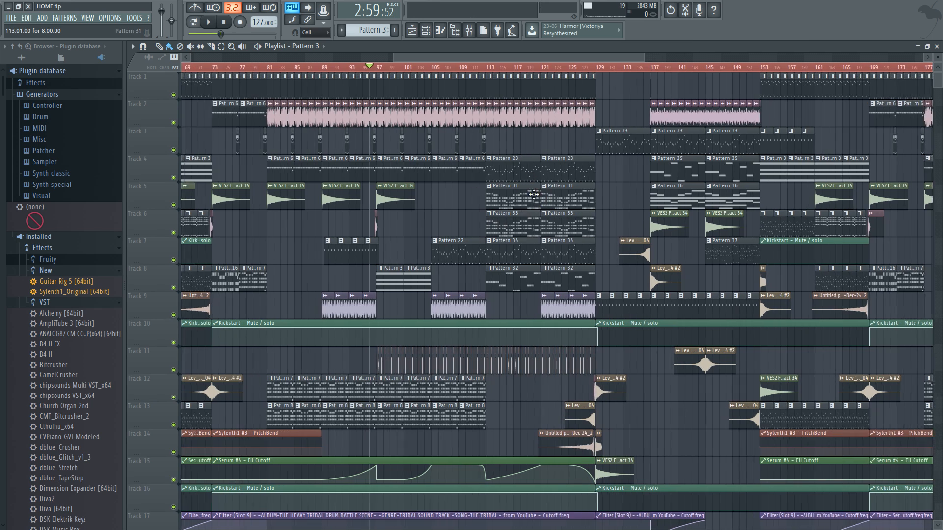
{"action": "scroll", "coordinate": [411, 186], "scroll_direction": "up", "scroll_amount": 2}
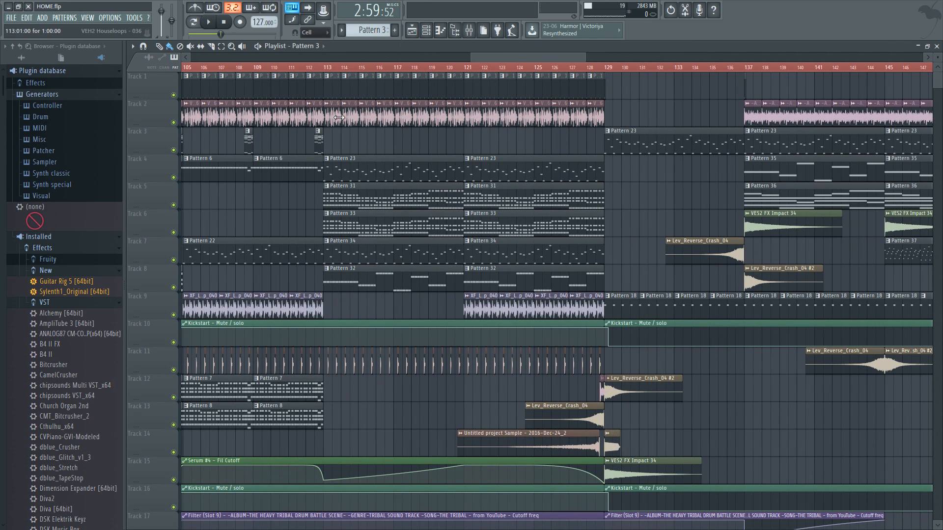
{"action": "scroll", "coordinate": [494, 241], "scroll_direction": "down", "scroll_amount": 5}
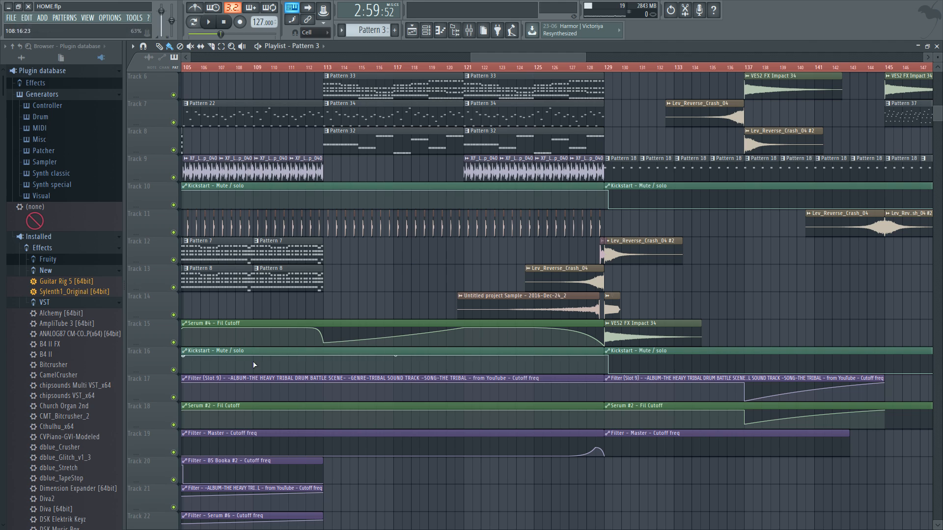
{"action": "left_click", "coordinate": [478, 70]}
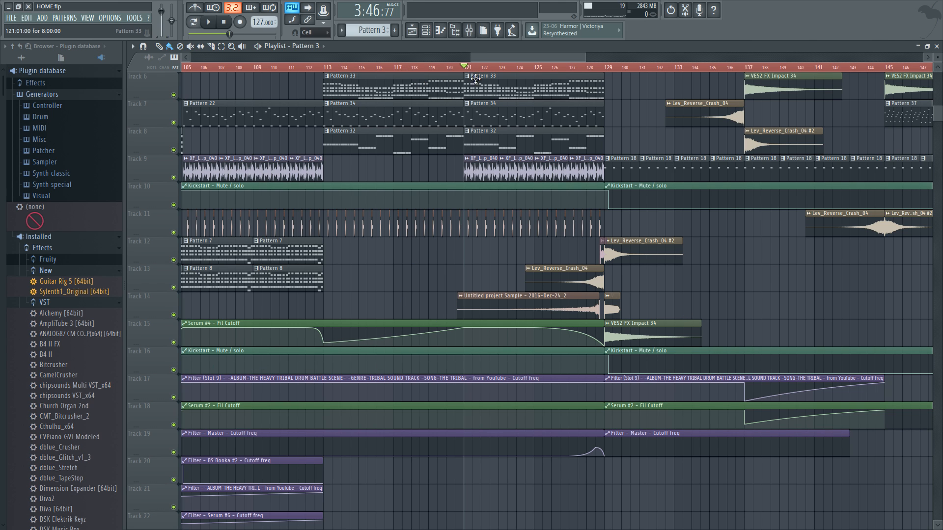
{"action": "scroll", "coordinate": [546, 217], "scroll_direction": "up", "scroll_amount": 4}
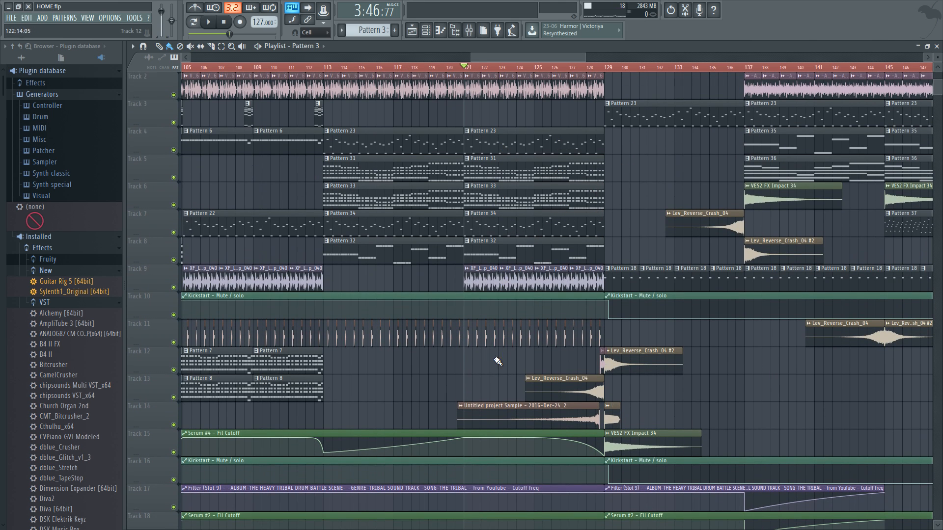
{"action": "key", "text": "space"}
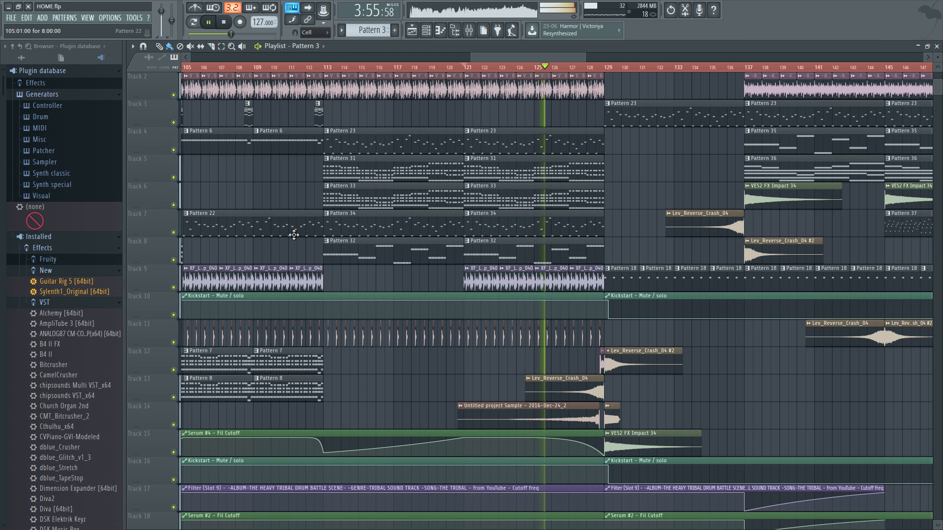
{"action": "key", "text": "space"}
Step: Place the song position at bar 65 and open Pattern 5 on Track 6 in the piano roll
{"action": "left_click_drag", "start_coordinate": [534, 58], "coordinate": [510, 58]}
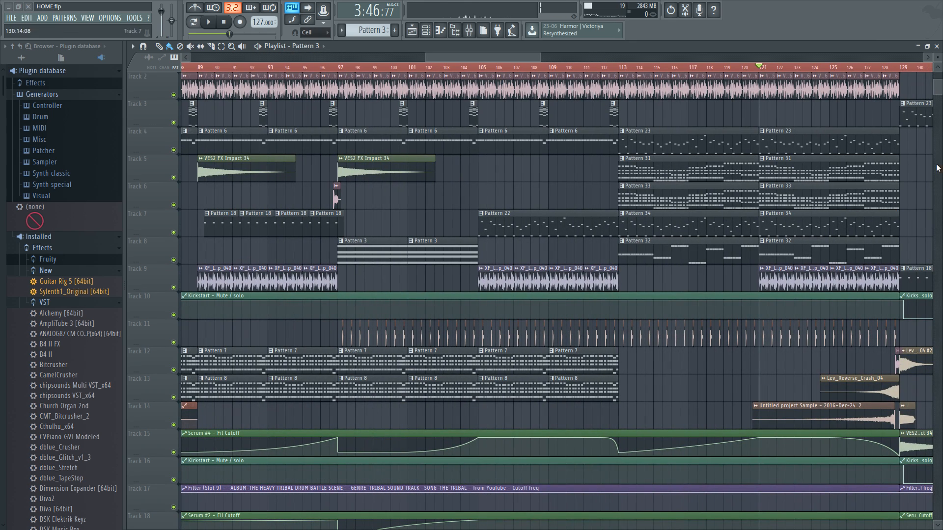
{"action": "left_click_drag", "start_coordinate": [473, 54], "coordinate": [388, 54]}
{"action": "scroll", "coordinate": [522, 145], "scroll_direction": "up", "scroll_amount": 1}
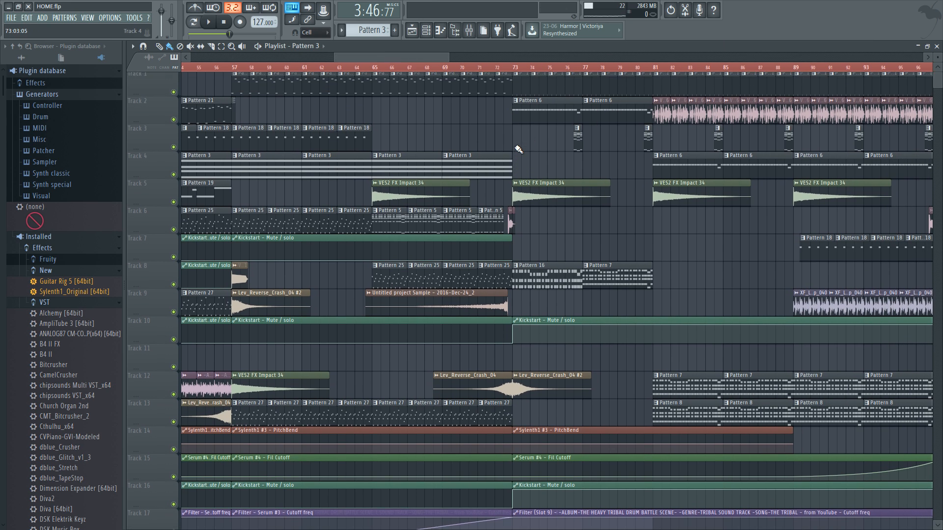
{"action": "left_click", "coordinate": [375, 68]}
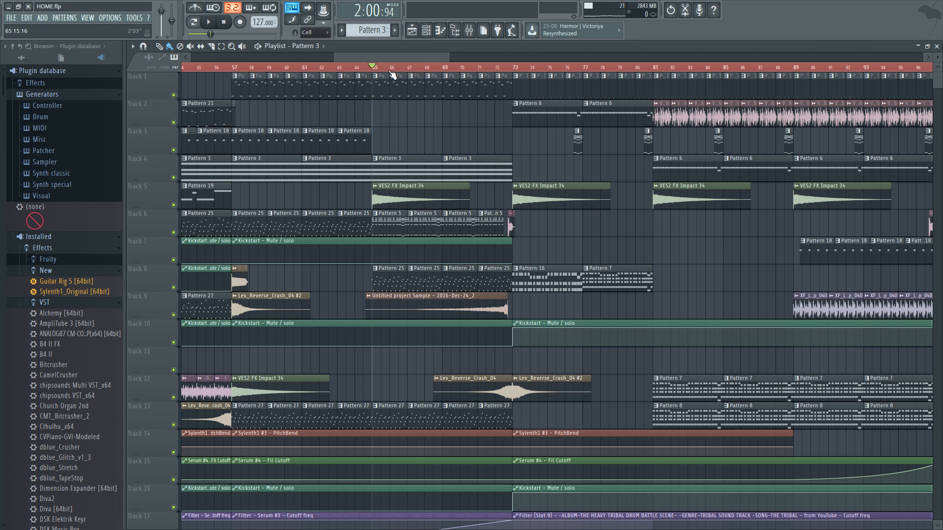
{"action": "double_click", "coordinate": [403, 220]}
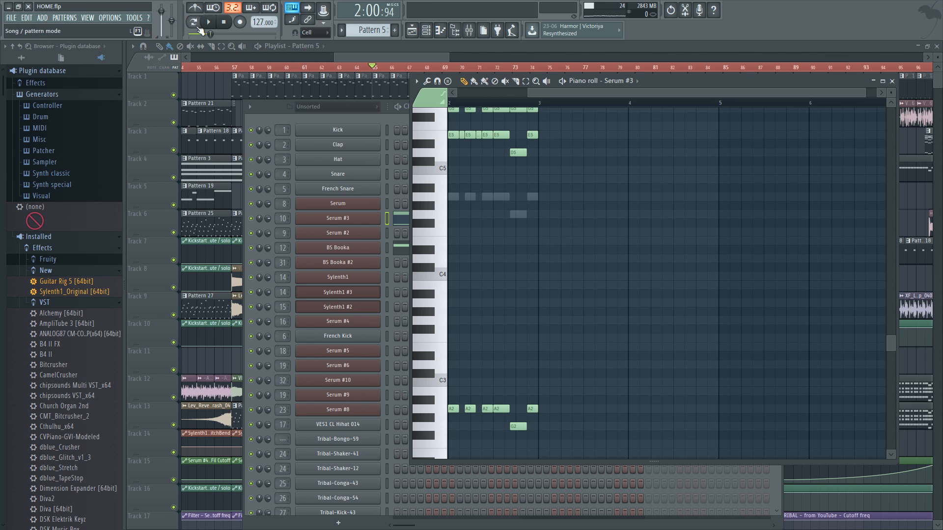
Step: Play the song from bar 65 past bar 73 to hear the build-up and transition, and stop playback
{"action": "key", "text": "space"}
{"action": "left_click", "coordinate": [389, 68]}
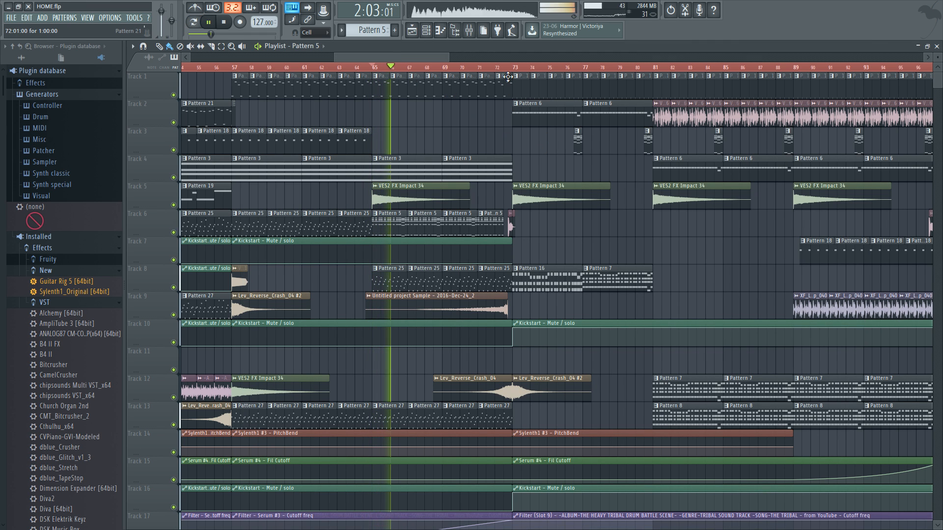
{"action": "scroll", "coordinate": [512, 73], "scroll_direction": "up", "scroll_amount": 2}
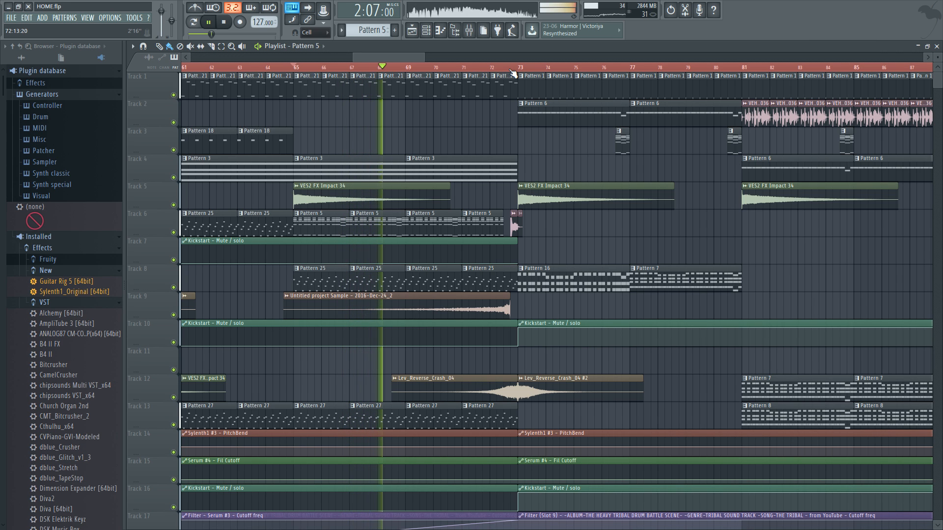
{"action": "scroll", "coordinate": [512, 73], "scroll_direction": "up", "scroll_amount": 2}
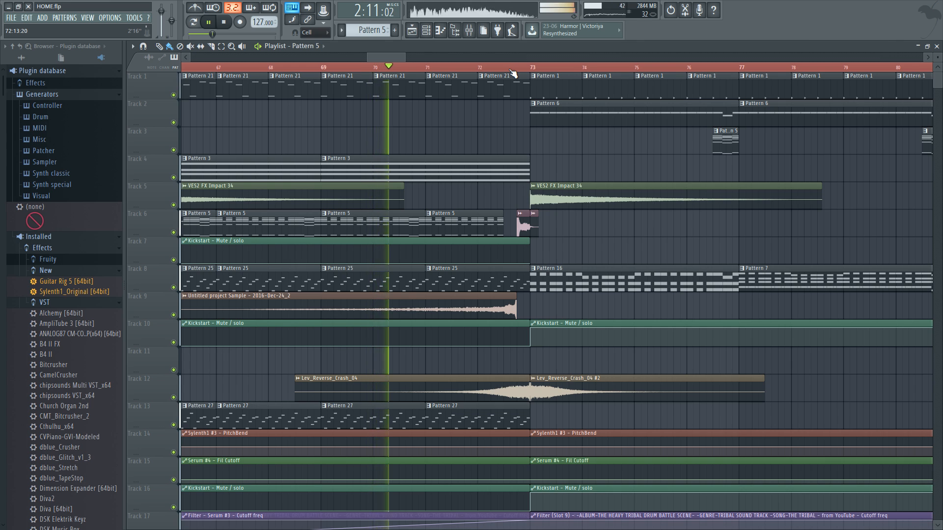
{"action": "scroll", "coordinate": [512, 73], "scroll_direction": "up", "scroll_amount": 2}
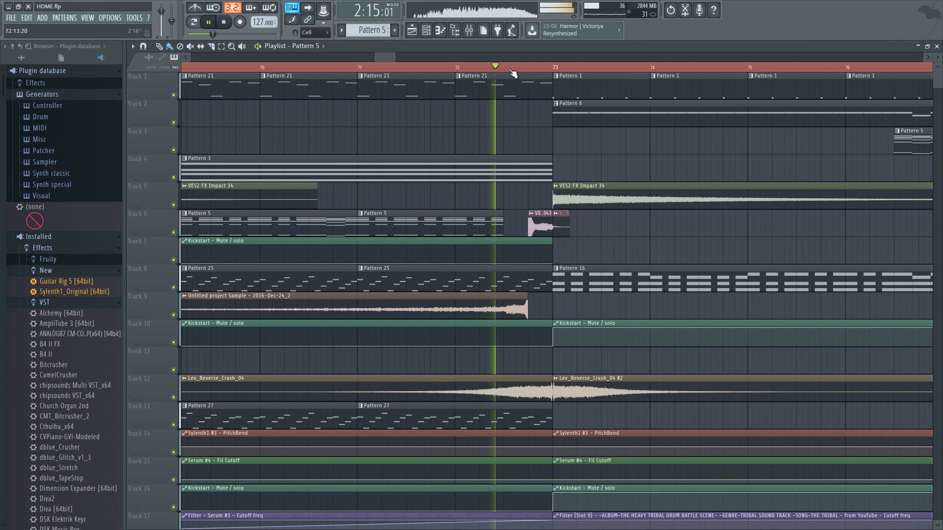
{"action": "scroll", "coordinate": [512, 72], "scroll_direction": "down", "scroll_amount": 3}
{"action": "scroll", "coordinate": [512, 73], "scroll_direction": "down", "scroll_amount": 1}
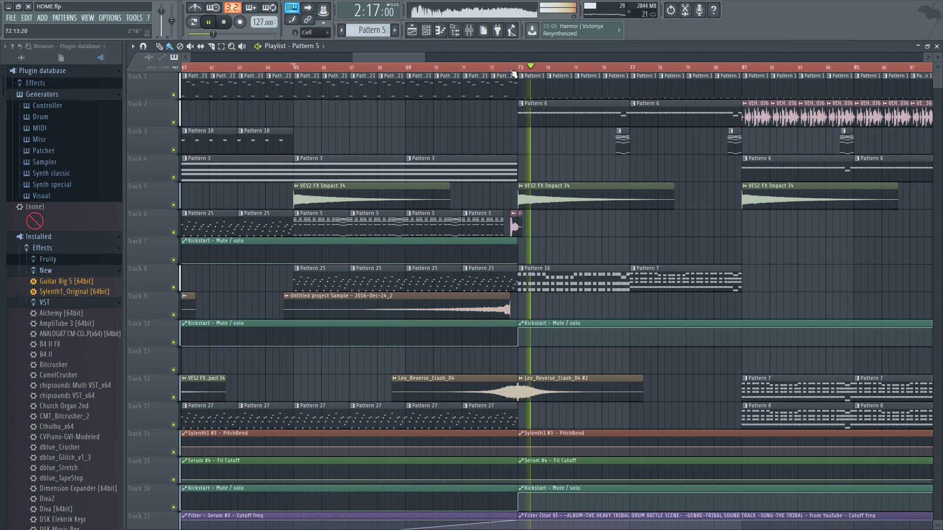
{"action": "key", "text": "space"}
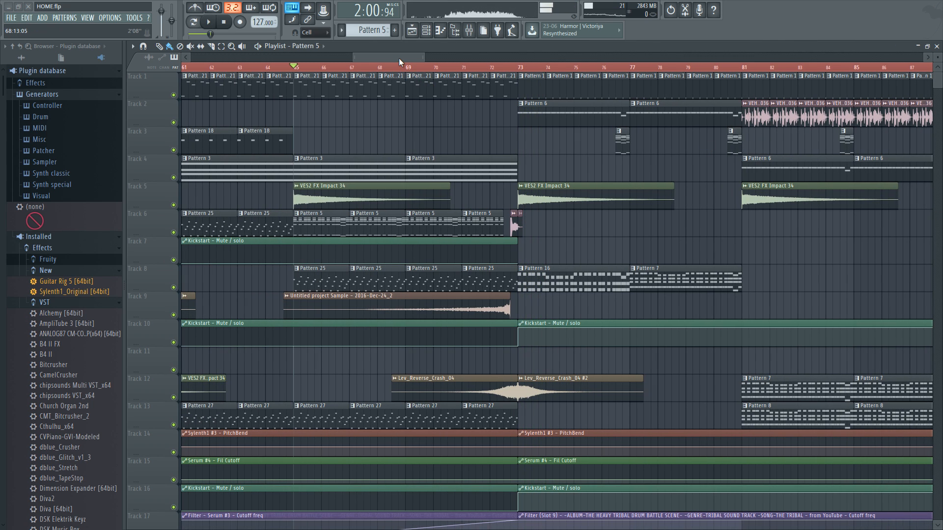
{"action": "mouse_move", "coordinate": [397, 58]}
{"action": "left_mouse_down"}
{"action": "mouse_move", "coordinate": [421, 66]}
{"action": "mouse_move", "coordinate": [376, 64]}
{"action": "mouse_move", "coordinate": [391, 64]}
{"action": "left_mouse_up"}
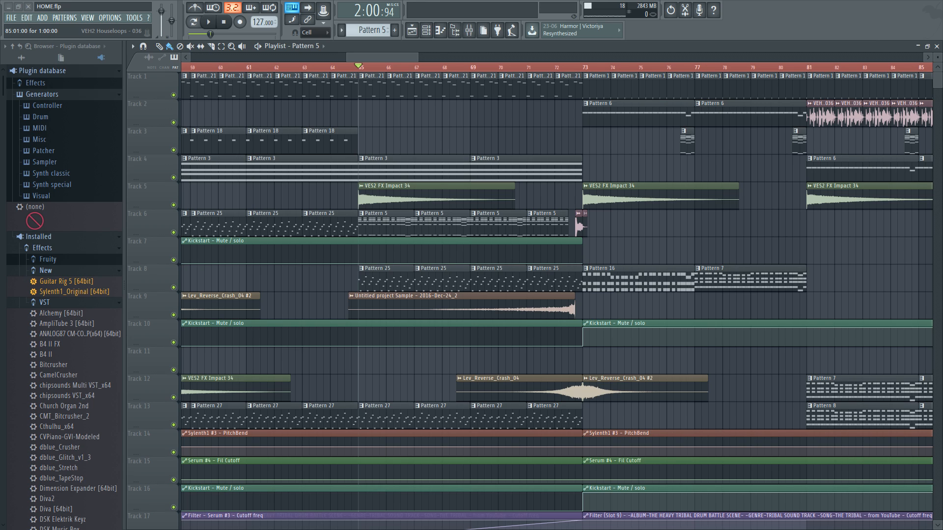
{"action": "left_click_drag", "start_coordinate": [379, 58], "coordinate": [341, 93]}
{"action": "left_click_drag", "start_coordinate": [345, 58], "coordinate": [374, 61]}
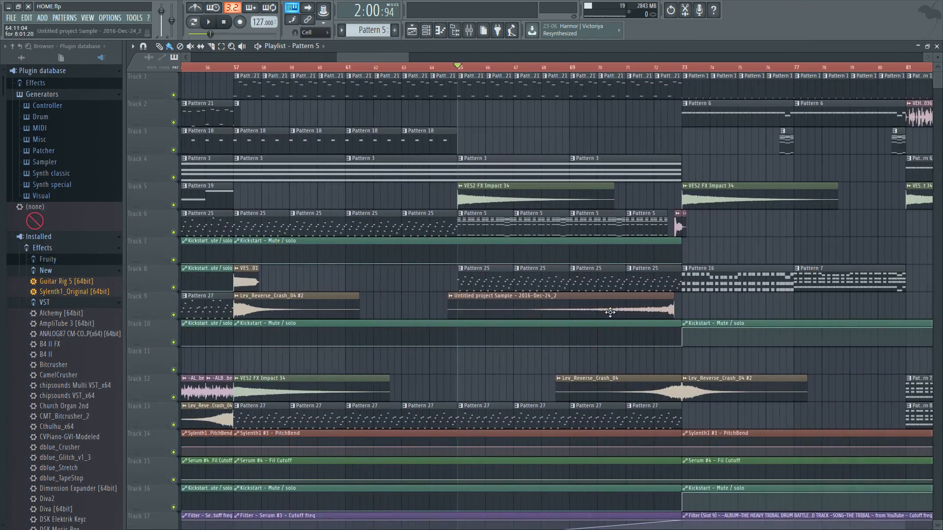
{"action": "scroll", "coordinate": [456, 197], "scroll_direction": "down", "scroll_amount": 3}
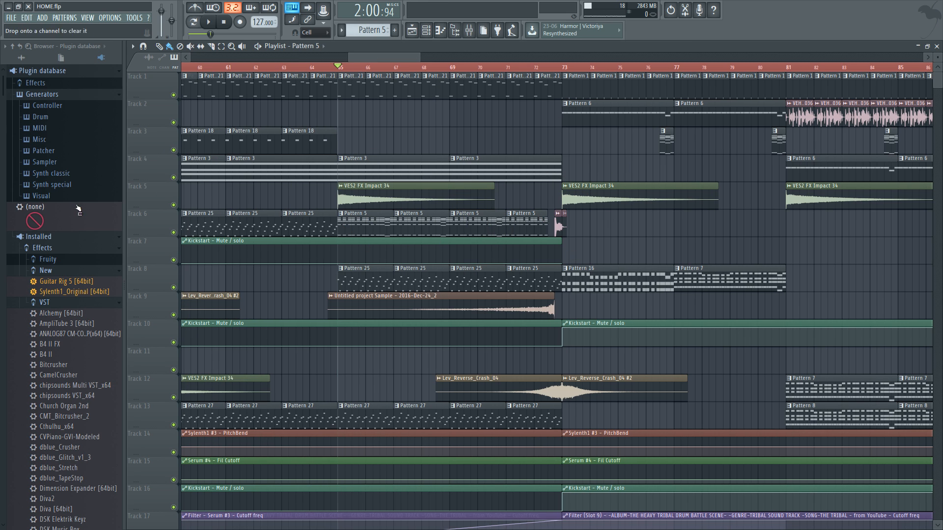
{"action": "scroll", "coordinate": [345, 258], "scroll_direction": "down", "scroll_amount": 1}
{"action": "scroll", "coordinate": [345, 258], "scroll_direction": "down", "scroll_amount": 2}
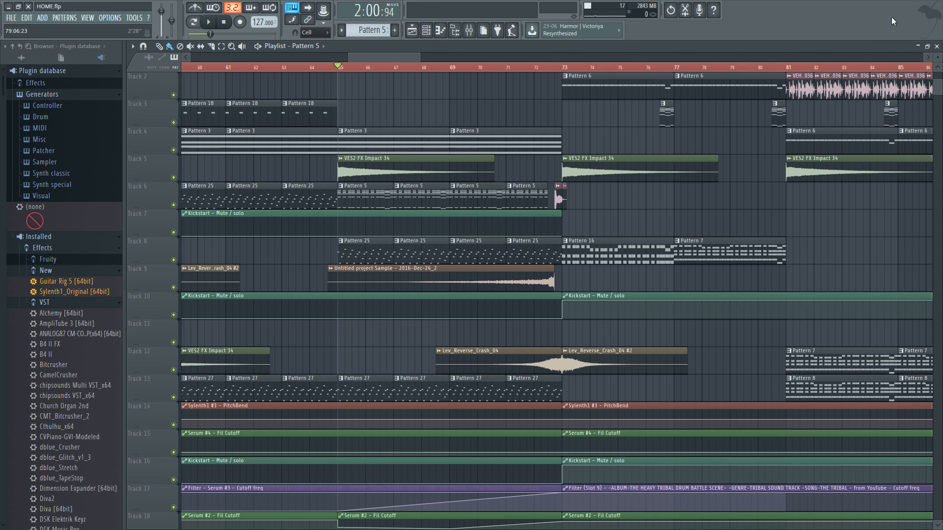
Step: Add a new Serum channel to the channel rack, try its pitch bend wheel, and return to the playlist
{"action": "left_click", "coordinate": [937, 46]}
{"action": "left_click", "coordinate": [323, 113]}
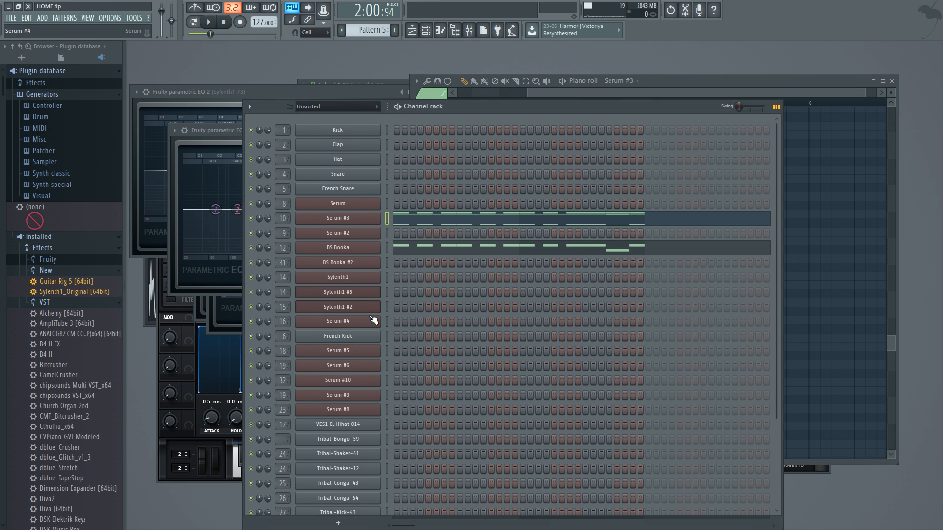
{"action": "scroll", "coordinate": [374, 320], "scroll_direction": "down", "scroll_amount": 3}
{"action": "left_click", "coordinate": [374, 324]}
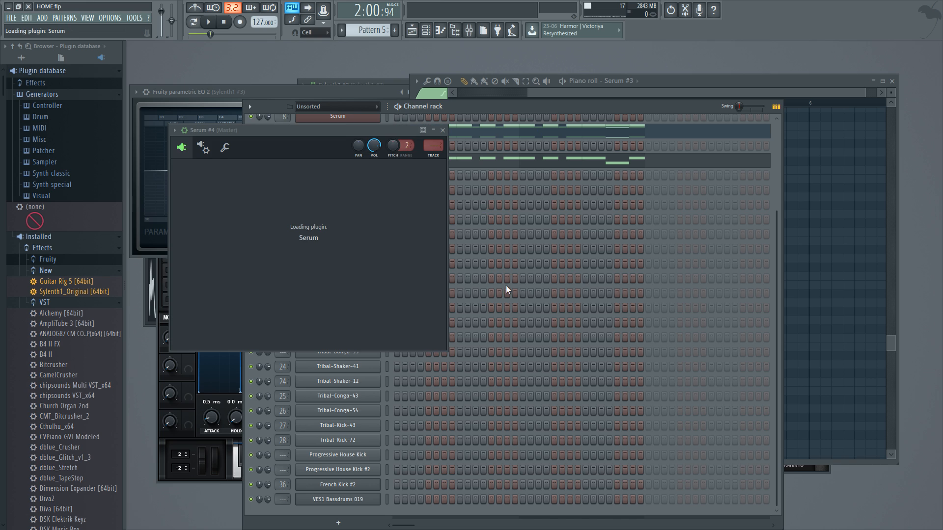
{"action": "left_click_drag", "start_coordinate": [369, 132], "coordinate": [528, 107]}
{"action": "key", "text": "b"}
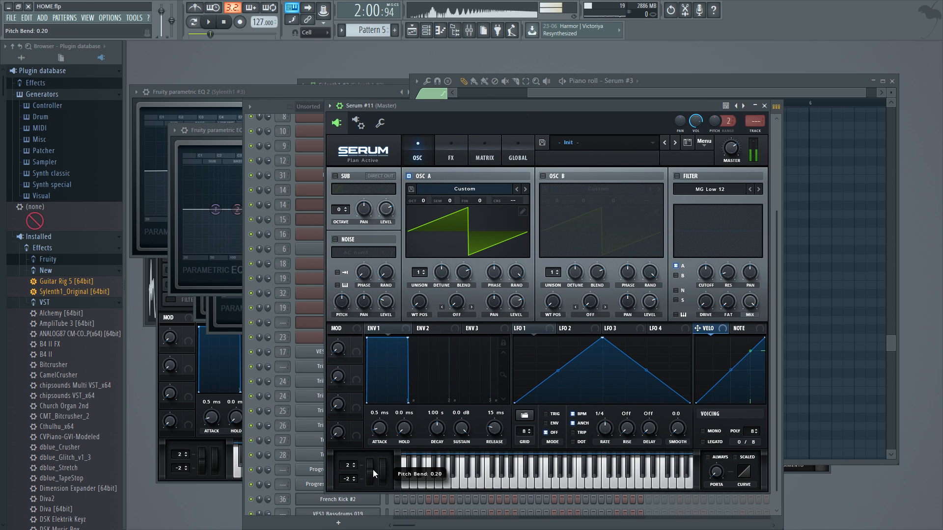
{"action": "left_click_drag", "start_coordinate": [418, 104], "coordinate": [520, 93]}
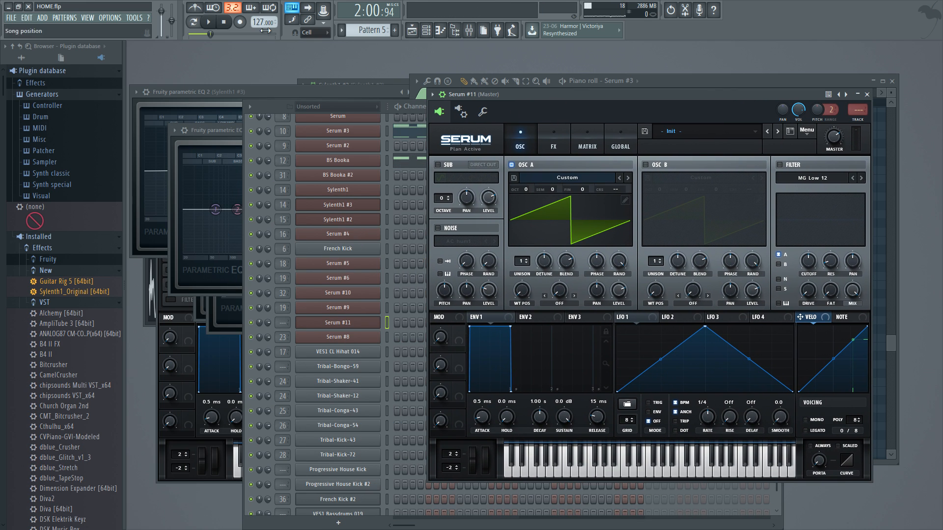
{"action": "key", "text": "F5"}
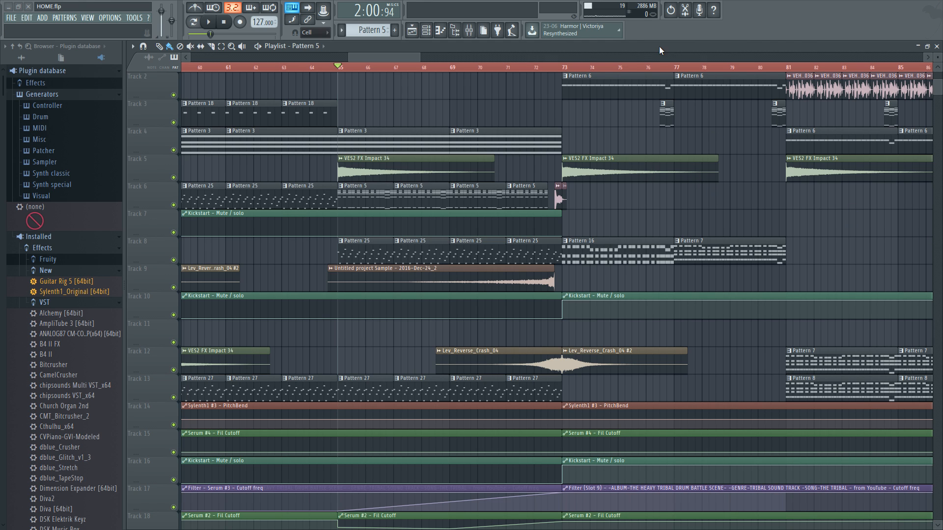
Step: Place the song position at bar 128, open Pattern 23 on Track 4 and play the pattern on its own
{"action": "left_click_drag", "start_coordinate": [379, 56], "coordinate": [544, 49]}
{"action": "scroll", "coordinate": [361, 71], "scroll_direction": "up", "scroll_amount": 1}
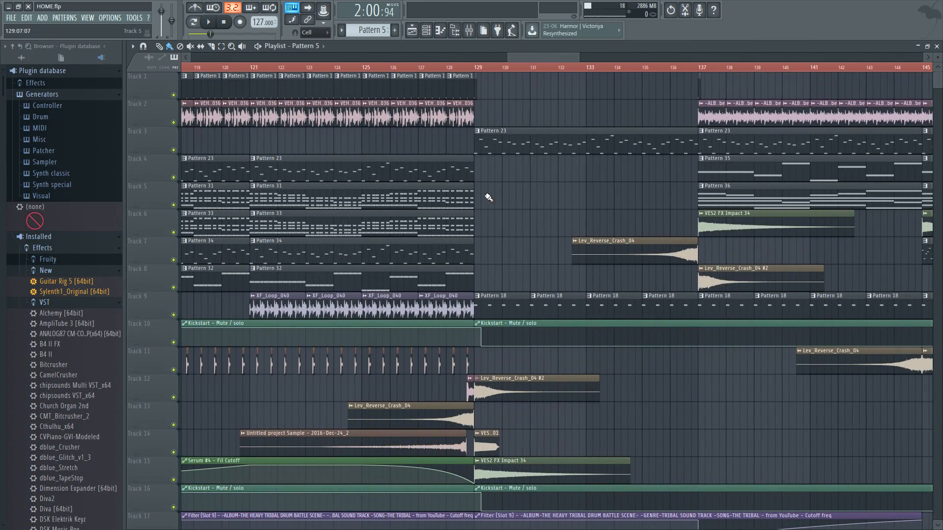
{"action": "scroll", "coordinate": [486, 196], "scroll_direction": "down", "scroll_amount": 5}
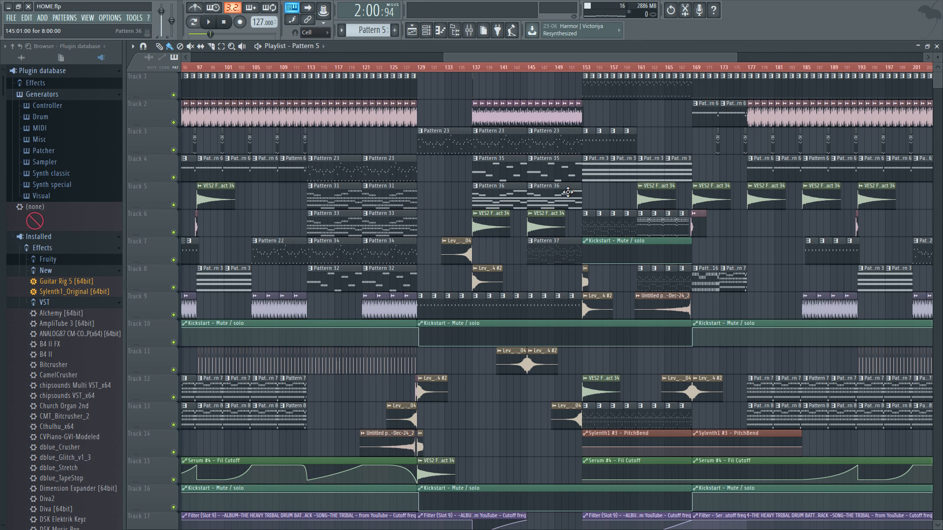
{"action": "scroll", "coordinate": [432, 61], "scroll_direction": "up", "scroll_amount": 3}
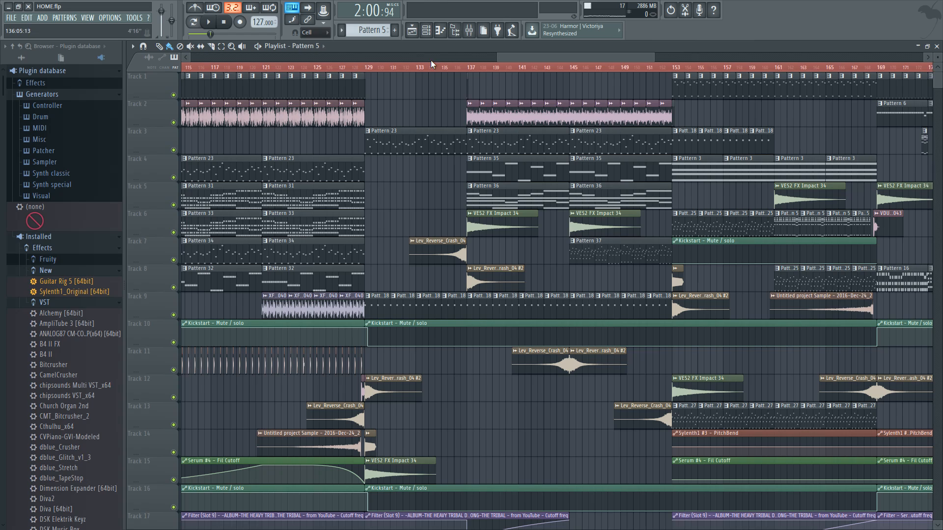
{"action": "left_click", "coordinate": [357, 68]}
{"action": "double_click", "coordinate": [350, 175]}
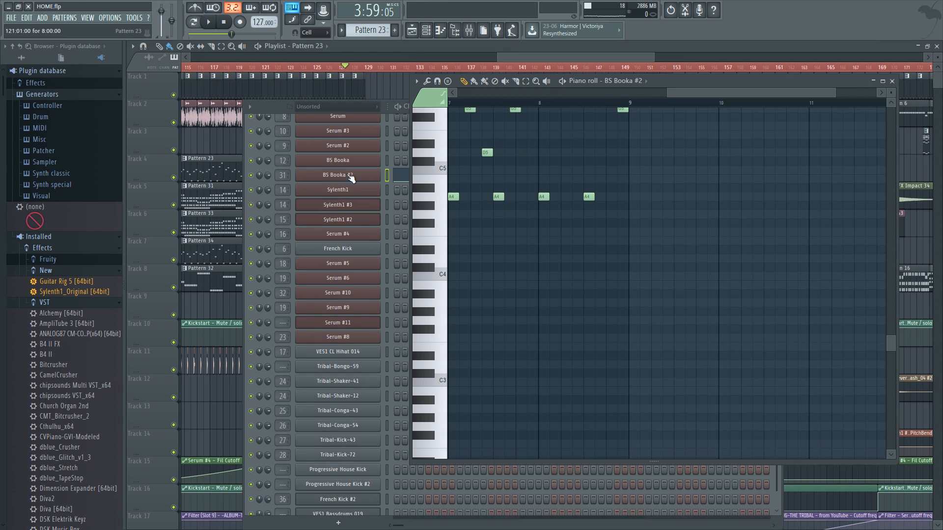
{"action": "left_click", "coordinate": [194, 22]}
{"action": "key", "text": "space"}
{"action": "left_click_drag", "start_coordinate": [564, 58], "coordinate": [561, 58]}
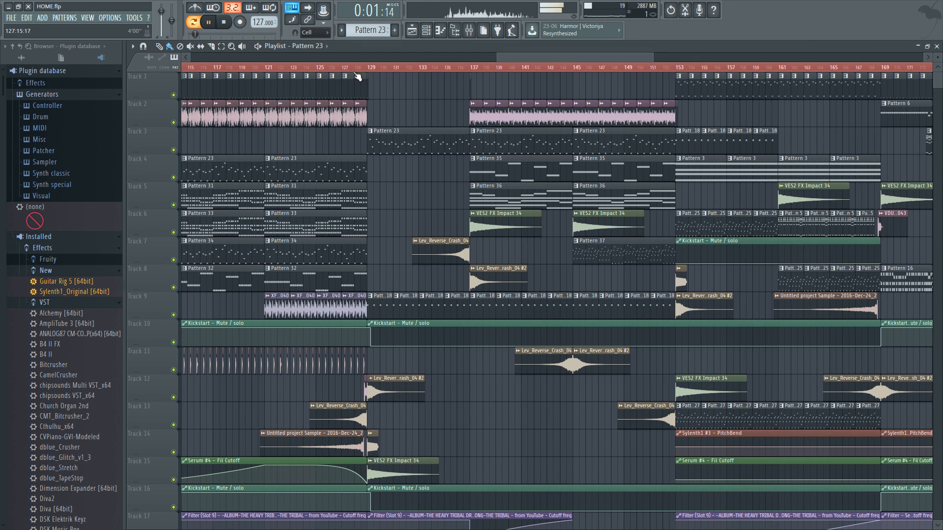
Step: Play the song from bar 128 past bar 132, stop playback, and review the automation tracks around the transition
{"action": "key", "text": "l"}
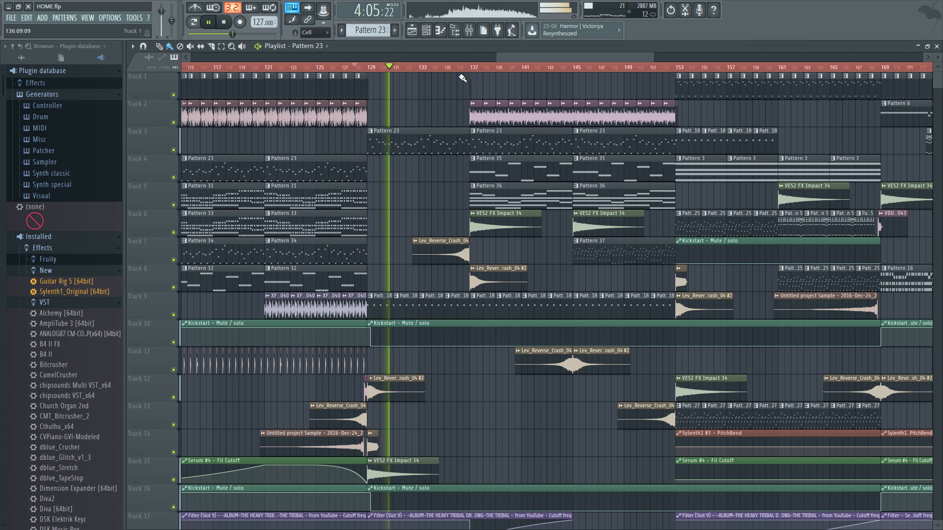
{"action": "left_click_drag", "start_coordinate": [537, 57], "coordinate": [534, 56]}
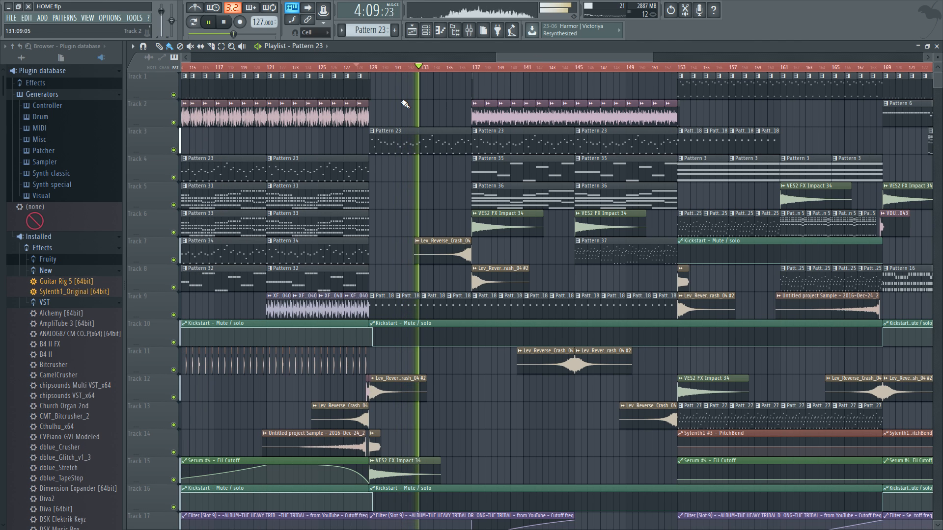
{"action": "key", "text": "space"}
{"action": "scroll", "coordinate": [398, 164], "scroll_direction": "down", "scroll_amount": 1}
{"action": "scroll", "coordinate": [383, 177], "scroll_direction": "down", "scroll_amount": 4}
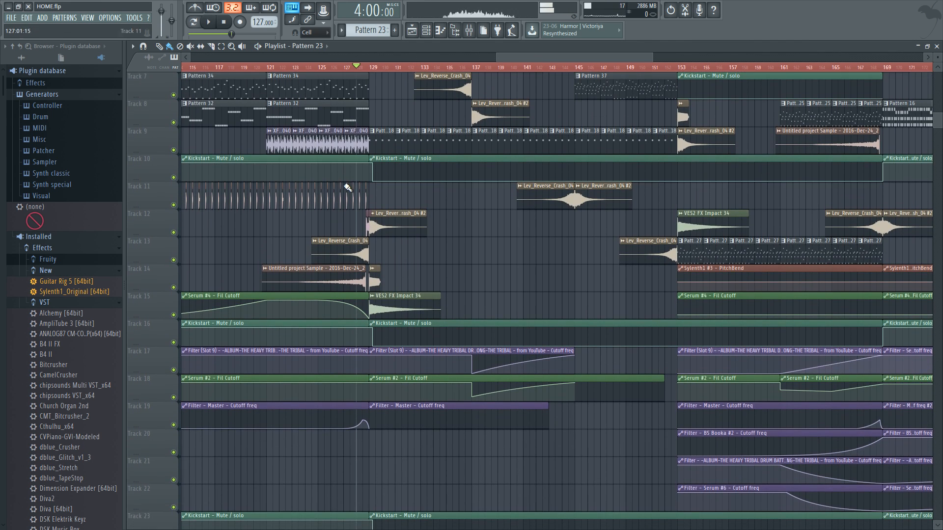
{"action": "scroll", "coordinate": [348, 190], "scroll_direction": "up", "scroll_amount": 5}
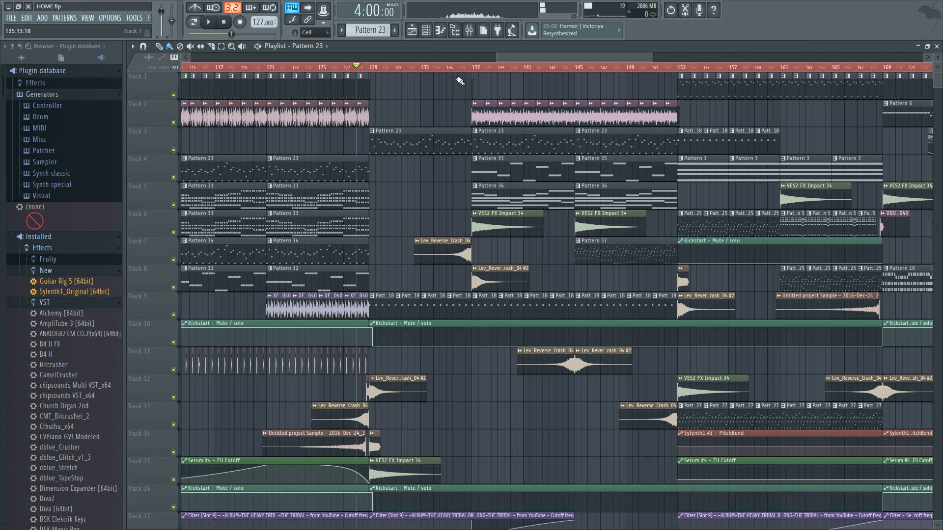
Step: Place the song position just before bar 137, open Pattern 36 on Track 5 and play the pattern on its own
{"action": "left_click", "coordinate": [439, 67]}
{"action": "scroll", "coordinate": [492, 109], "scroll_direction": "up", "scroll_amount": 3}
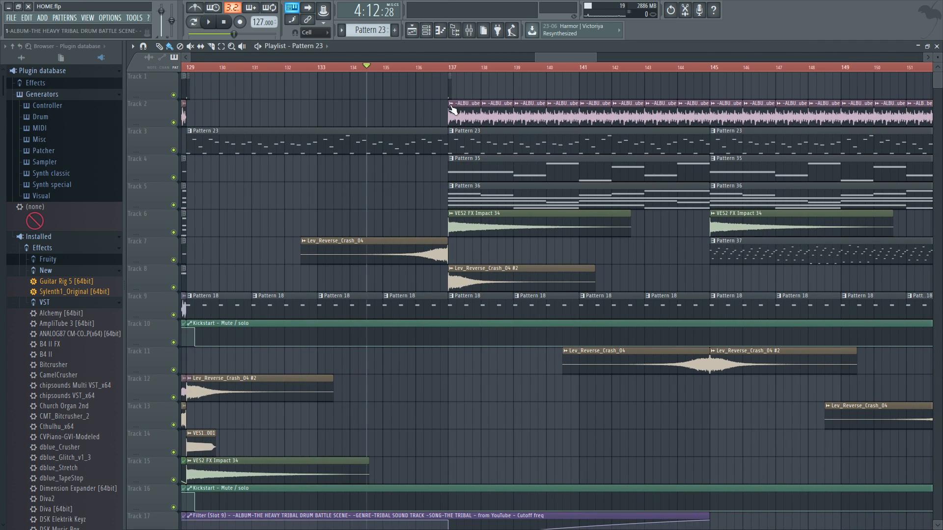
{"action": "left_click", "coordinate": [439, 69]}
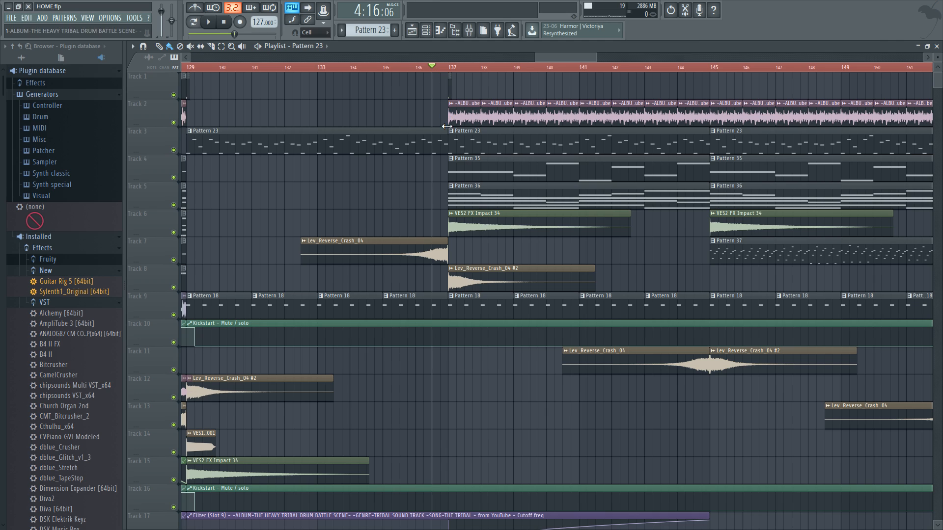
{"action": "scroll", "coordinate": [445, 127], "scroll_direction": "down", "scroll_amount": 4}
{"action": "left_click", "coordinate": [309, 197]}
{"action": "scroll", "coordinate": [466, 191], "scroll_direction": "up", "scroll_amount": 3}
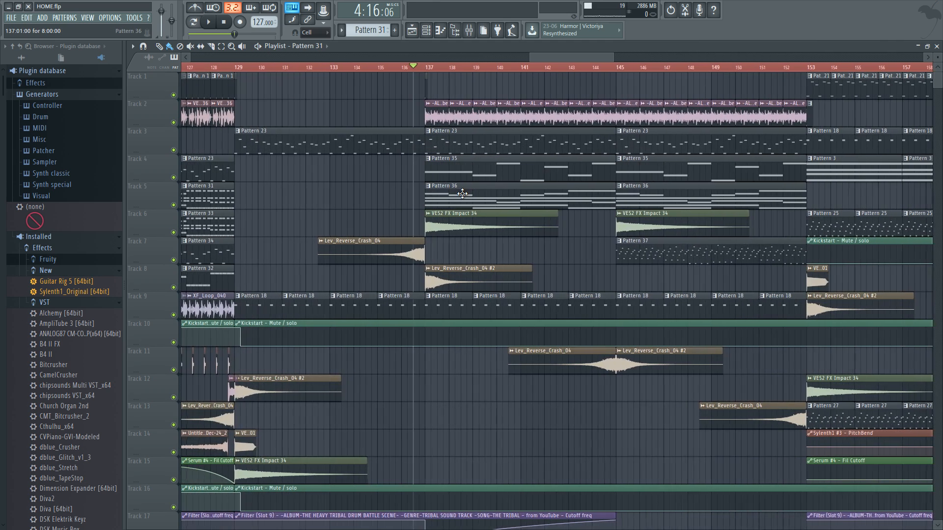
{"action": "double_click", "coordinate": [464, 196]}
{"action": "left_click", "coordinate": [197, 24]}
{"action": "key", "text": "space"}
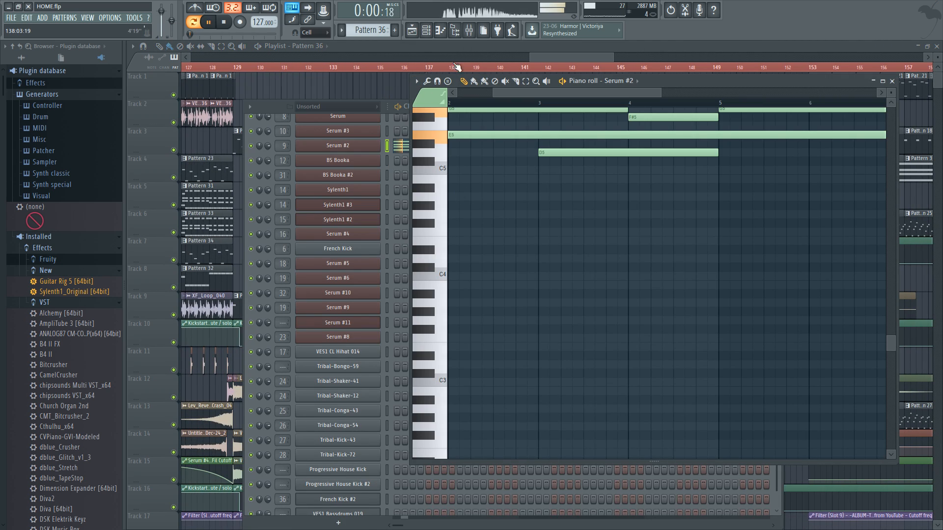
Step: Switch back to song mode, play from just before bar 137 past bar 145, and stop playback
{"action": "left_click", "coordinate": [547, 49]}
{"action": "key", "text": "space"}
{"action": "key", "text": "l"}
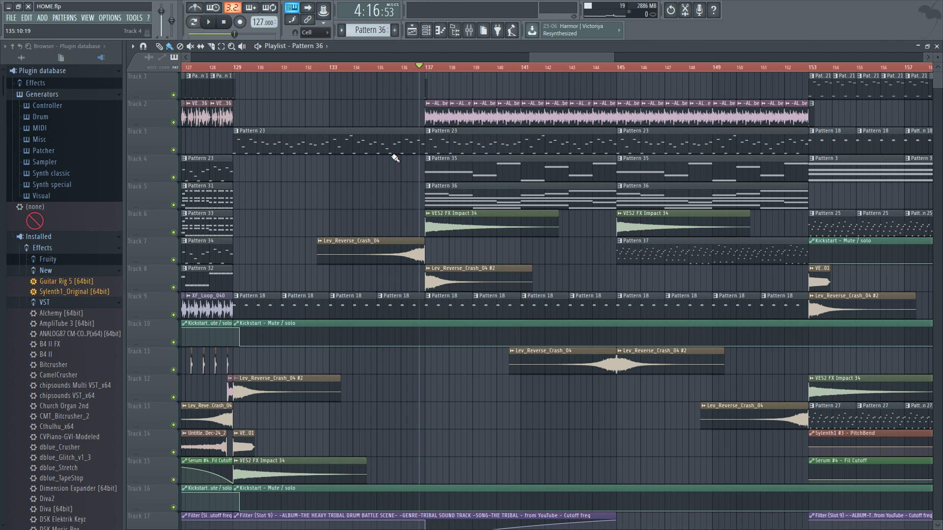
{"action": "key", "text": "space"}
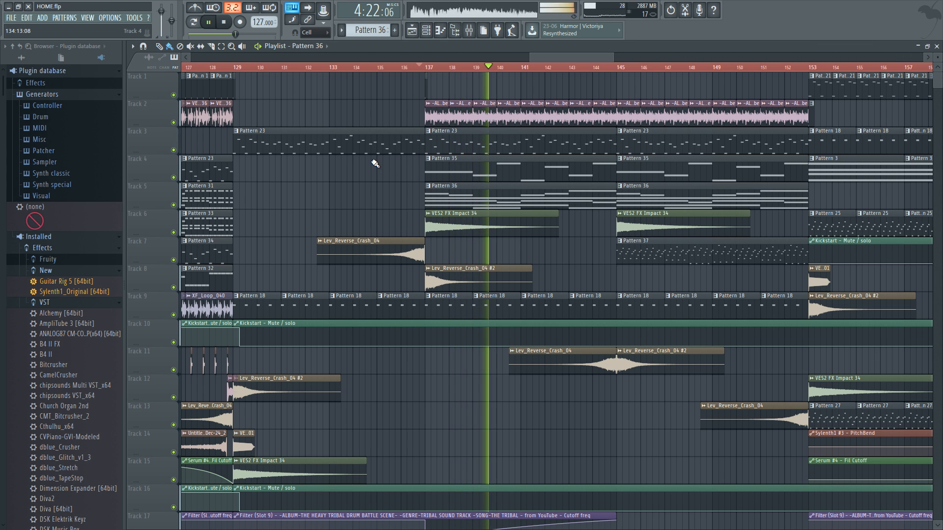
{"action": "left_click_drag", "start_coordinate": [545, 57], "coordinate": [571, 66]}
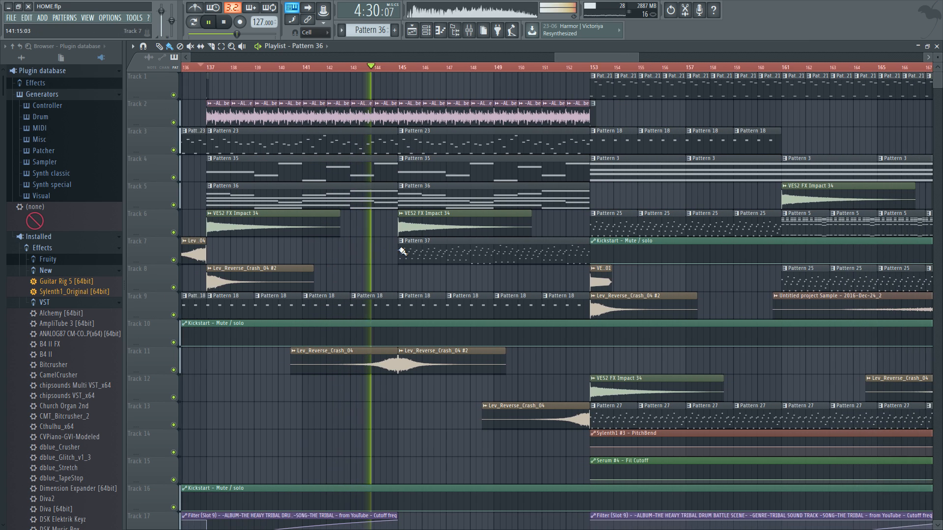
{"action": "scroll", "coordinate": [402, 251], "scroll_direction": "left", "scroll_amount": 1}
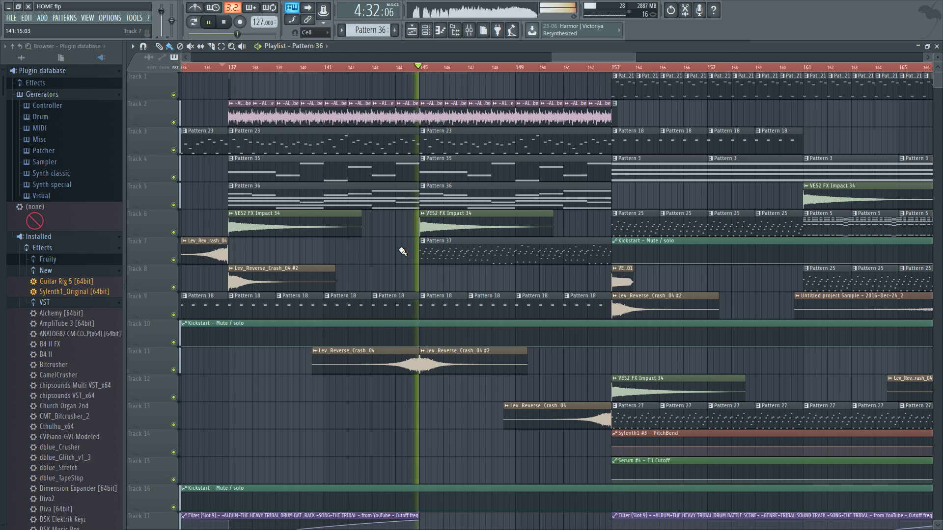
{"action": "key", "text": "space"}
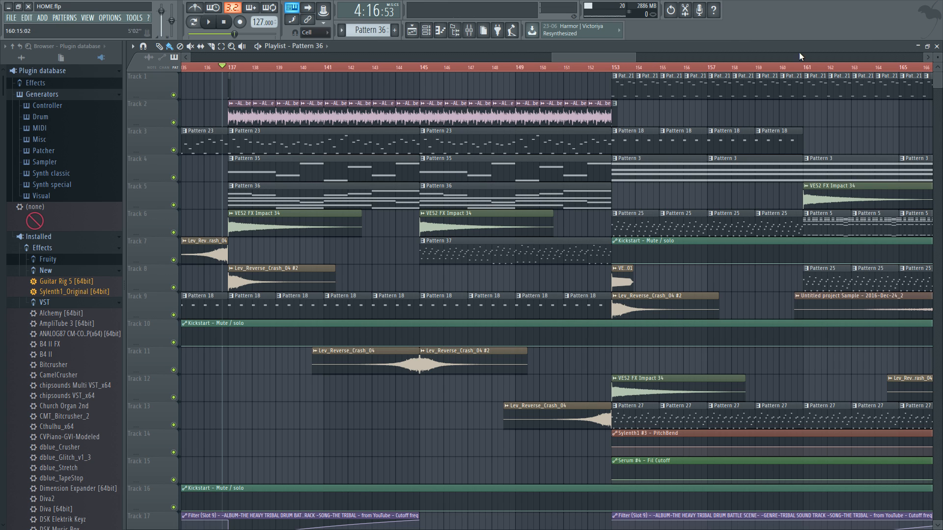
Step: Play the song from just before bar 153 past bar 156 to hear the return of Patterns 3, 25 and 27, and stop playback
{"action": "left_click_drag", "start_coordinate": [587, 57], "coordinate": [594, 58]}
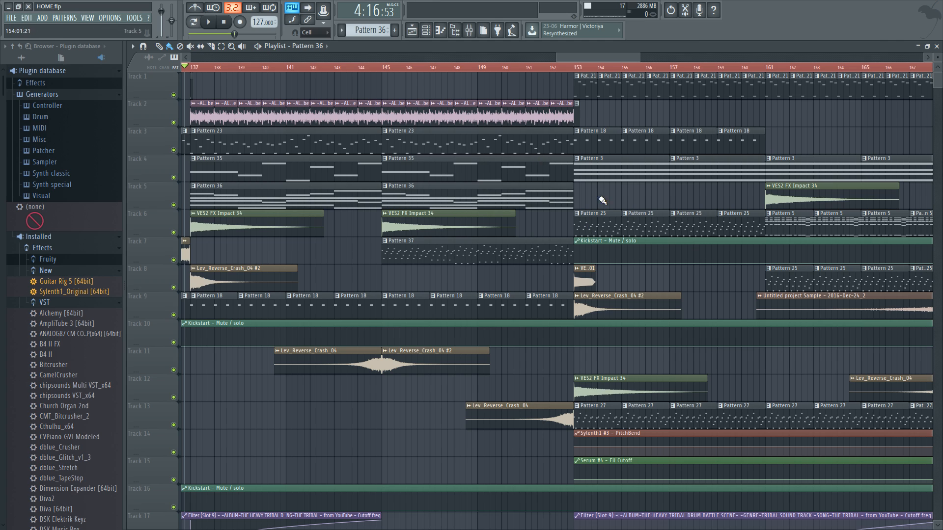
{"action": "left_click_drag", "start_coordinate": [577, 57], "coordinate": [598, 57]}
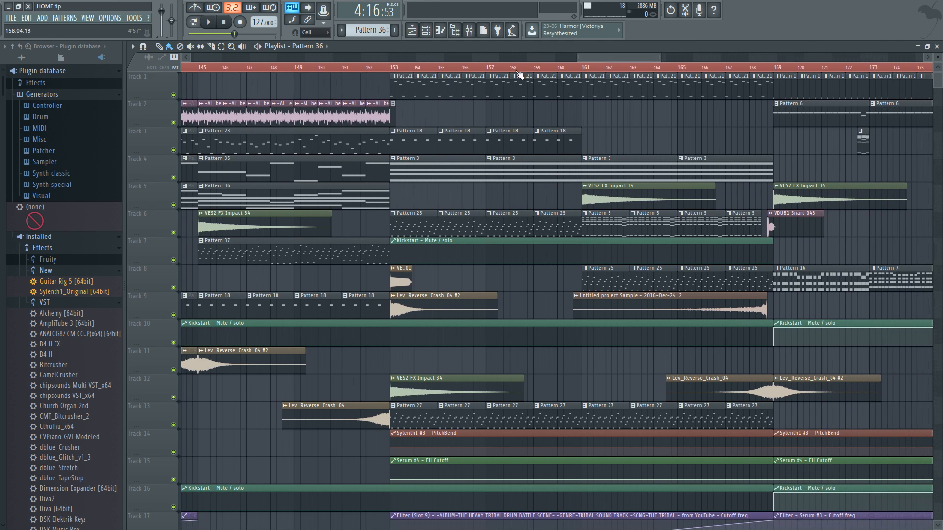
{"action": "left_click", "coordinate": [361, 68]}
{"action": "key", "text": "space"}
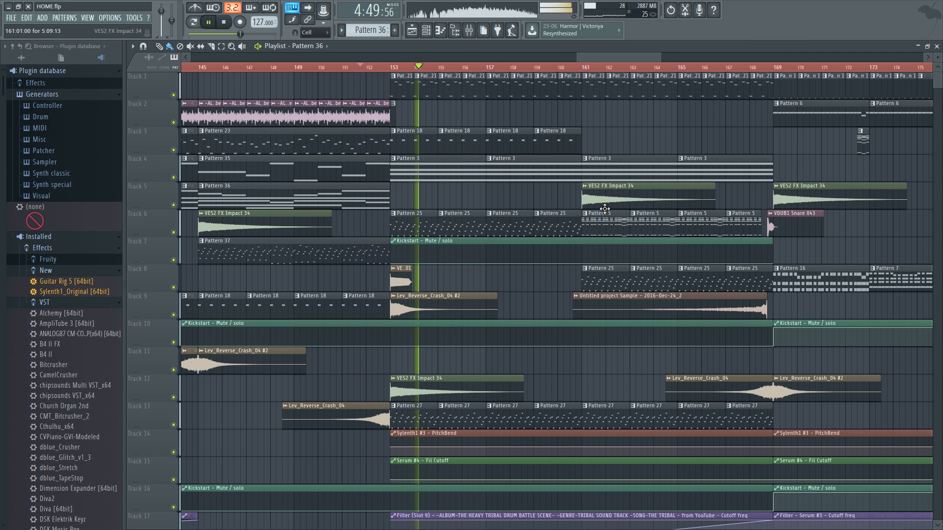
{"action": "left_click_drag", "start_coordinate": [608, 54], "coordinate": [614, 54]}
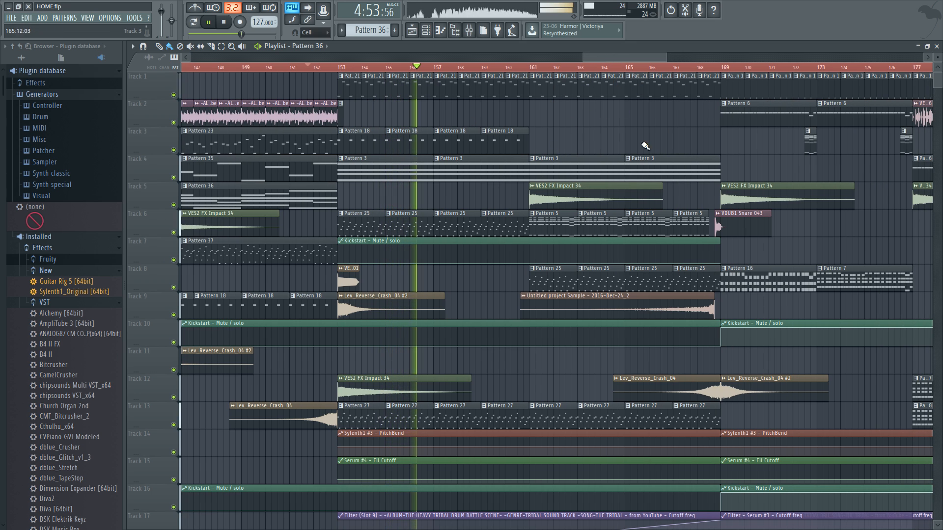
{"action": "key", "text": "space"}
Step: Look over the arrangement from bar 161 to bar 185, and return to the intro with the song position at bar 9
{"action": "left_click", "coordinate": [539, 68]}
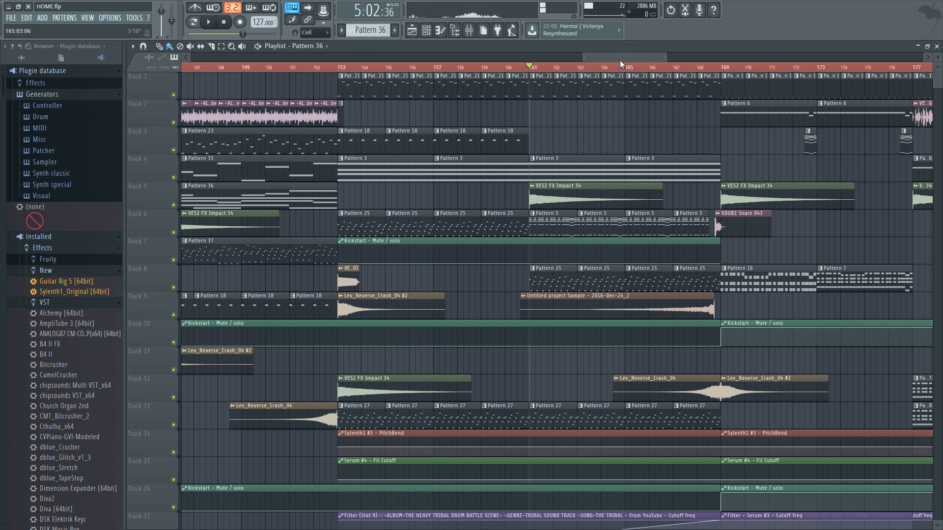
{"action": "left_click_drag", "start_coordinate": [620, 58], "coordinate": [642, 56]}
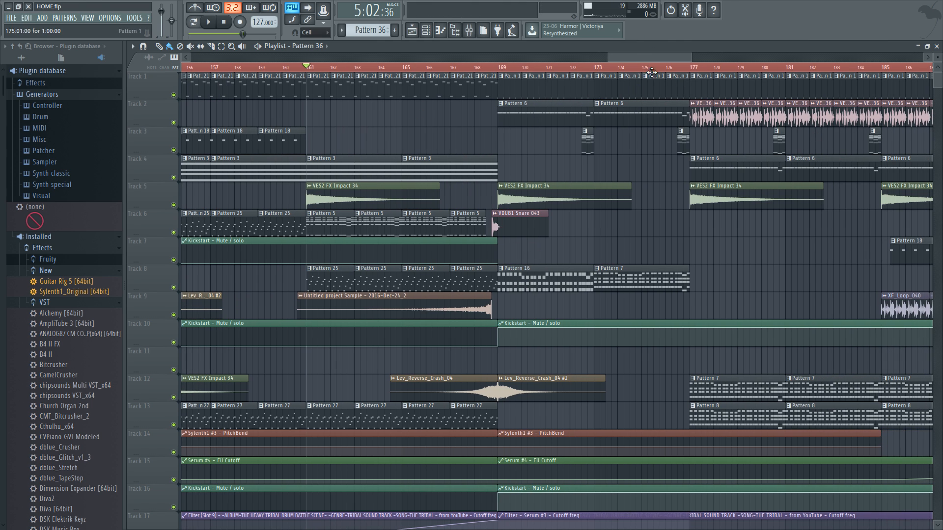
{"action": "left_click_drag", "start_coordinate": [636, 57], "coordinate": [282, 57]}
{"action": "scroll", "coordinate": [281, 102], "scroll_direction": "down", "scroll_amount": 4}
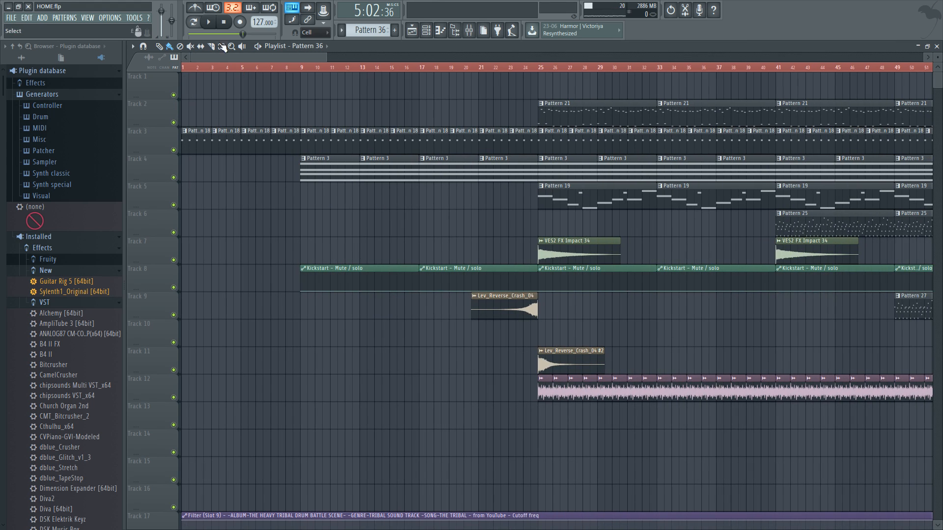
{"action": "key", "text": "space"}
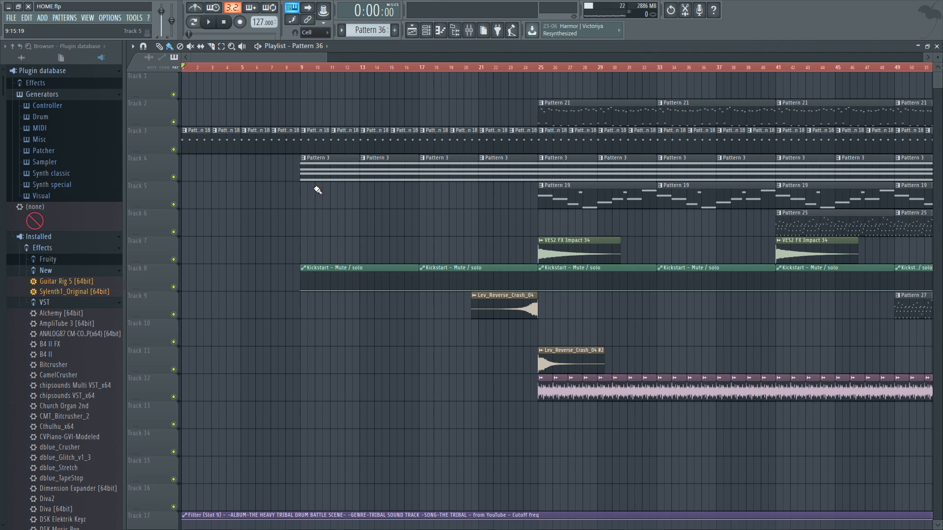
{"action": "left_click", "coordinate": [307, 67]}
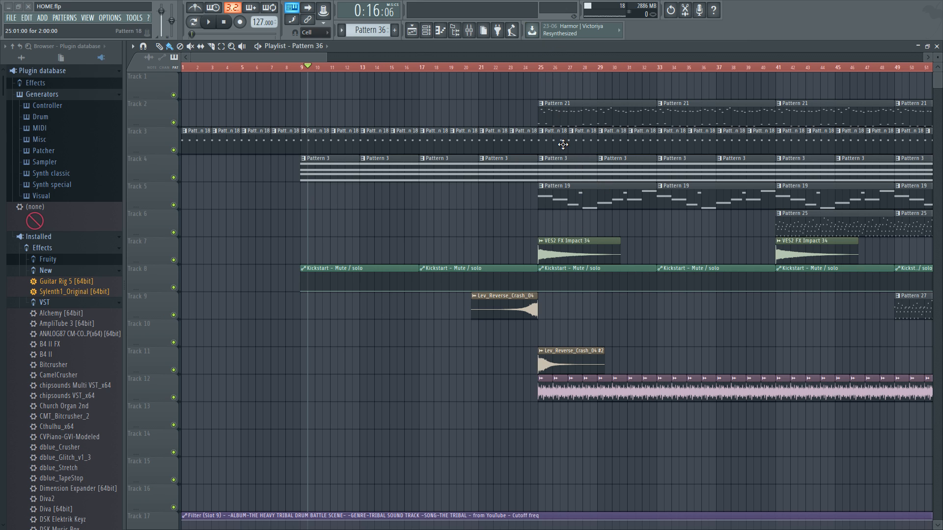
Step: Play the song from just before bar 25 past bar 29 to hear Patterns 19 and 21 enter, and stop playback
{"action": "left_click", "coordinate": [531, 66]}
{"action": "key", "text": "space"}
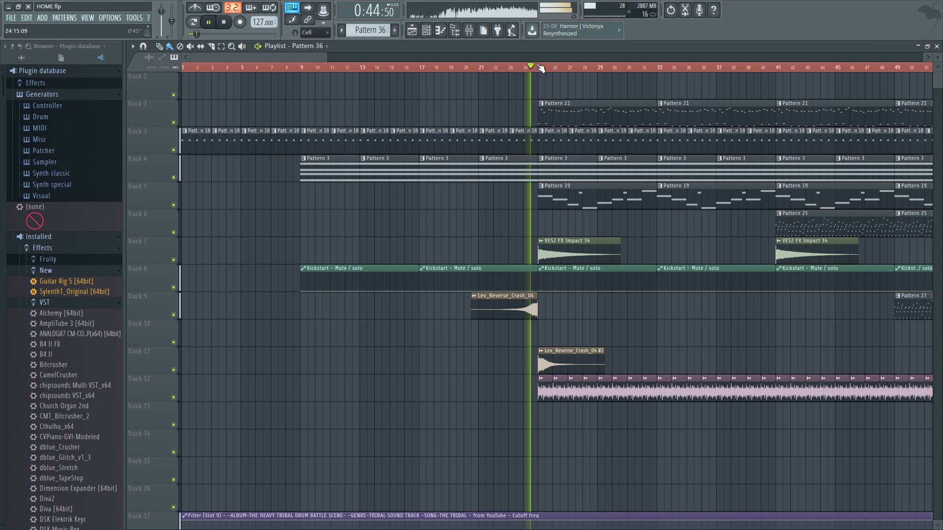
{"action": "left_click_drag", "start_coordinate": [310, 57], "coordinate": [343, 57]}
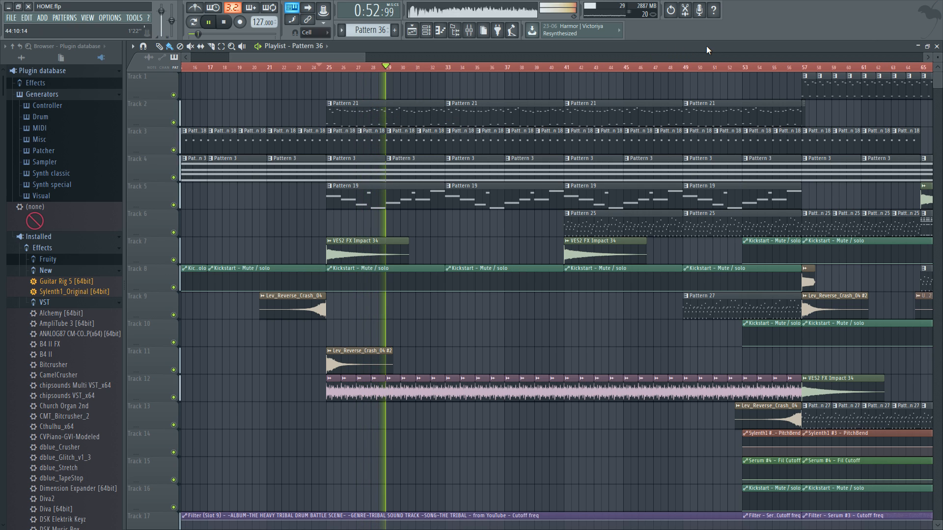
{"action": "key", "text": "space"}
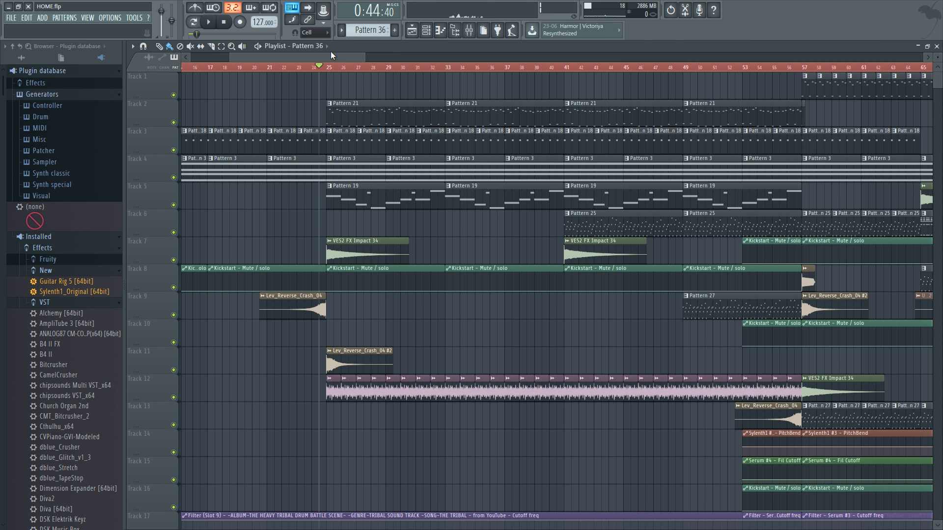
Step: Play the song from just before bar 223 past bar 226 to hear Patterns 6, 7 and 8 enter the outro, and stop playback
{"action": "left_click_drag", "start_coordinate": [332, 57], "coordinate": [830, 78]}
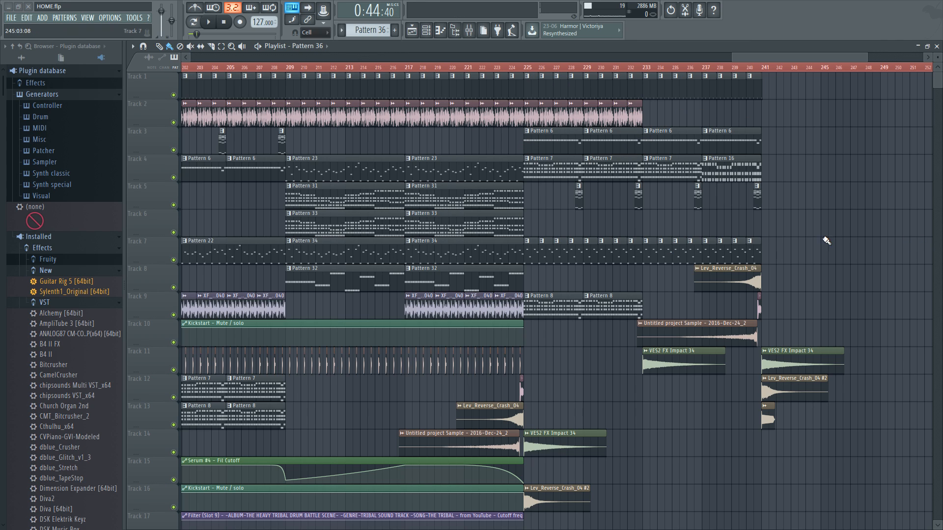
{"action": "left_click", "coordinate": [495, 68]}
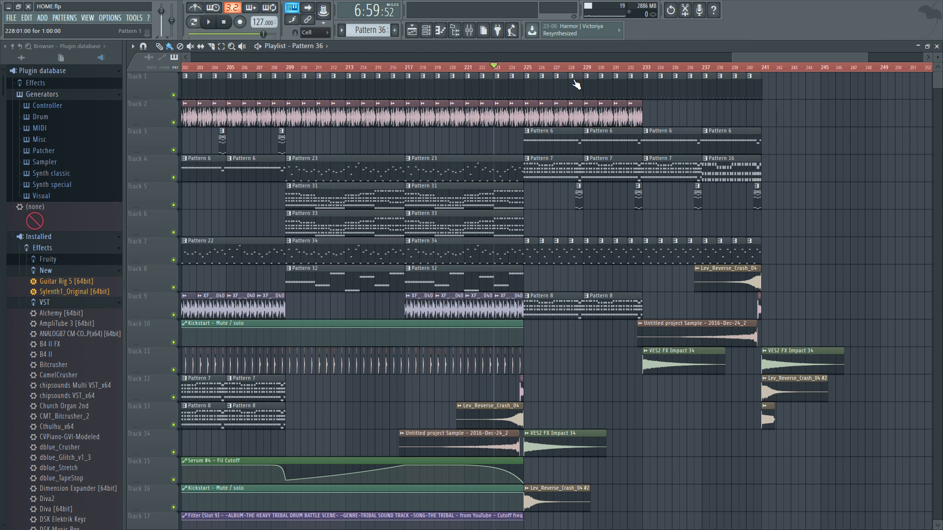
{"action": "key", "text": "space"}
{"action": "scroll", "coordinate": [530, 70], "scroll_direction": "up", "scroll_amount": 3}
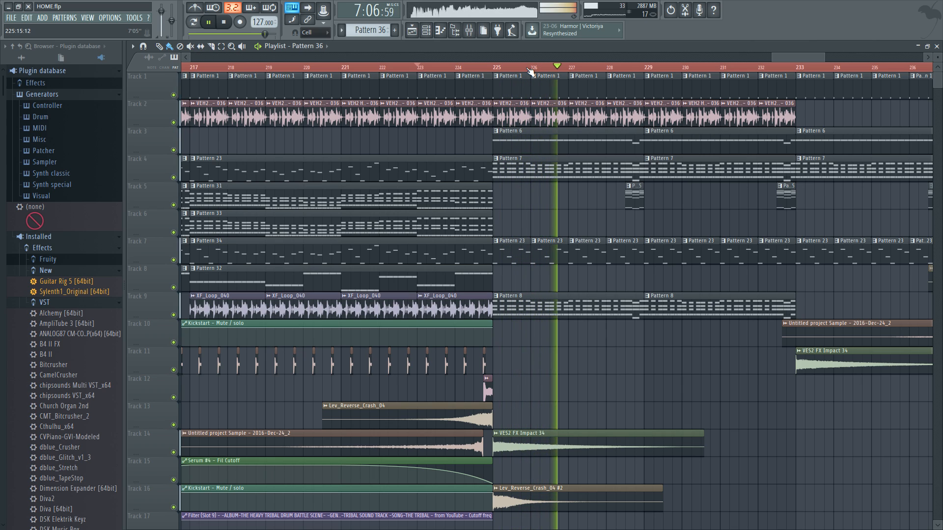
{"action": "key", "text": "space"}
Step: Look over the ending of the arrangement and place the song position just before bar 237, where Pattern 16 enters
{"action": "scroll", "coordinate": [443, 143], "scroll_direction": "down", "scroll_amount": 5}
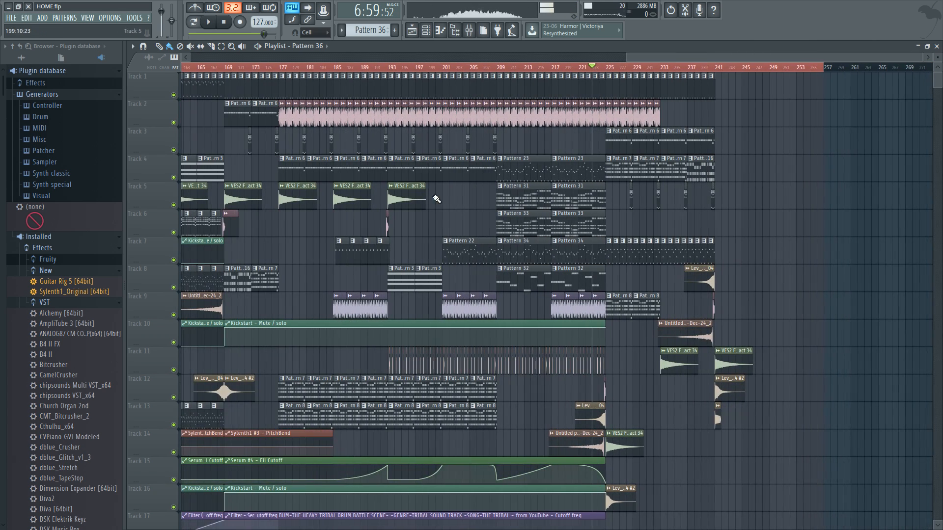
{"action": "scroll", "coordinate": [649, 216], "scroll_direction": "up", "scroll_amount": 2}
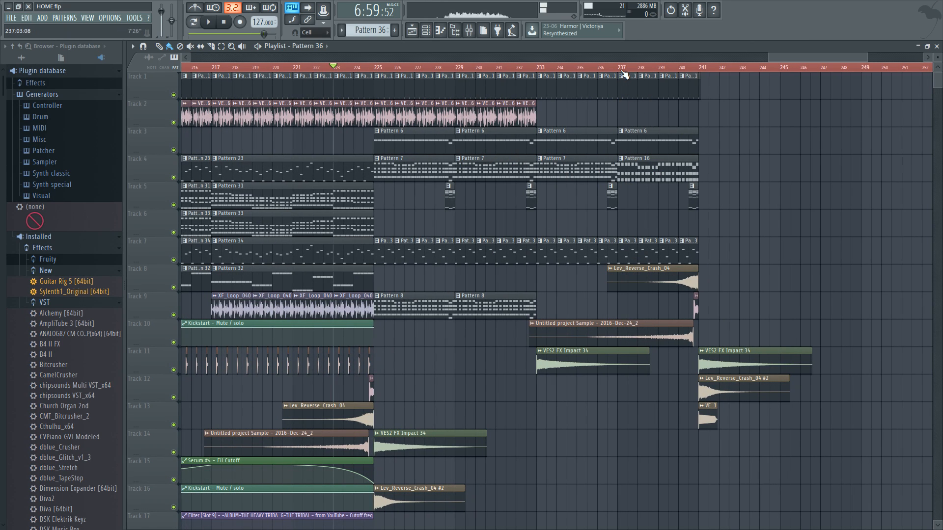
{"action": "left_click", "coordinate": [619, 69]}
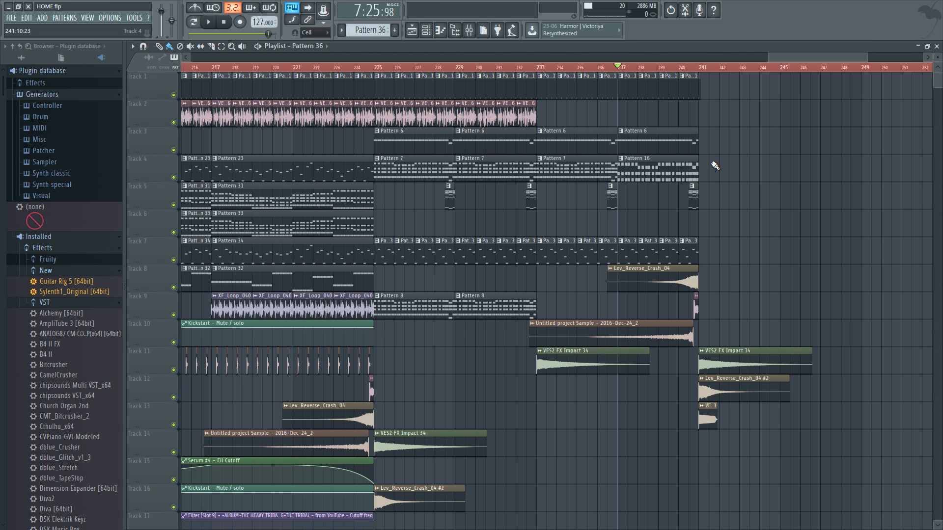
Step: Look over the whole arrangement from bar 1 to the end, including the filter, volume and mute automation on the lower tracks
{"action": "scroll", "coordinate": [562, 291], "scroll_direction": "down", "scroll_amount": 6}
{"action": "scroll", "coordinate": [544, 216], "scroll_direction": "down", "scroll_amount": 5}
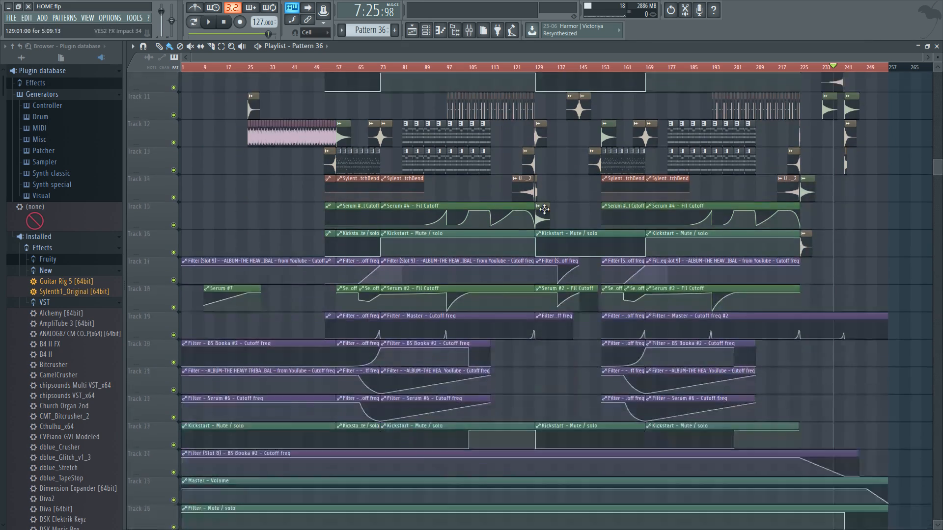
{"action": "scroll", "coordinate": [544, 209], "scroll_direction": "up", "scroll_amount": 10}
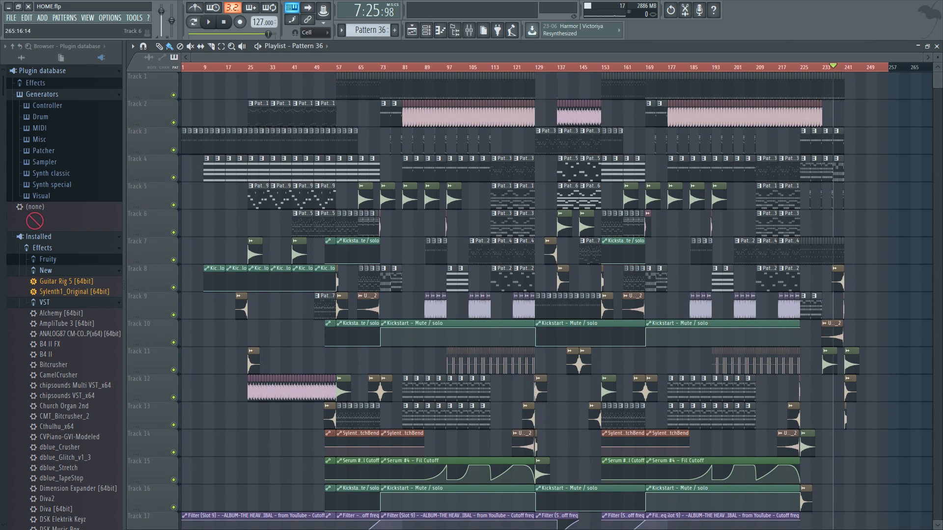